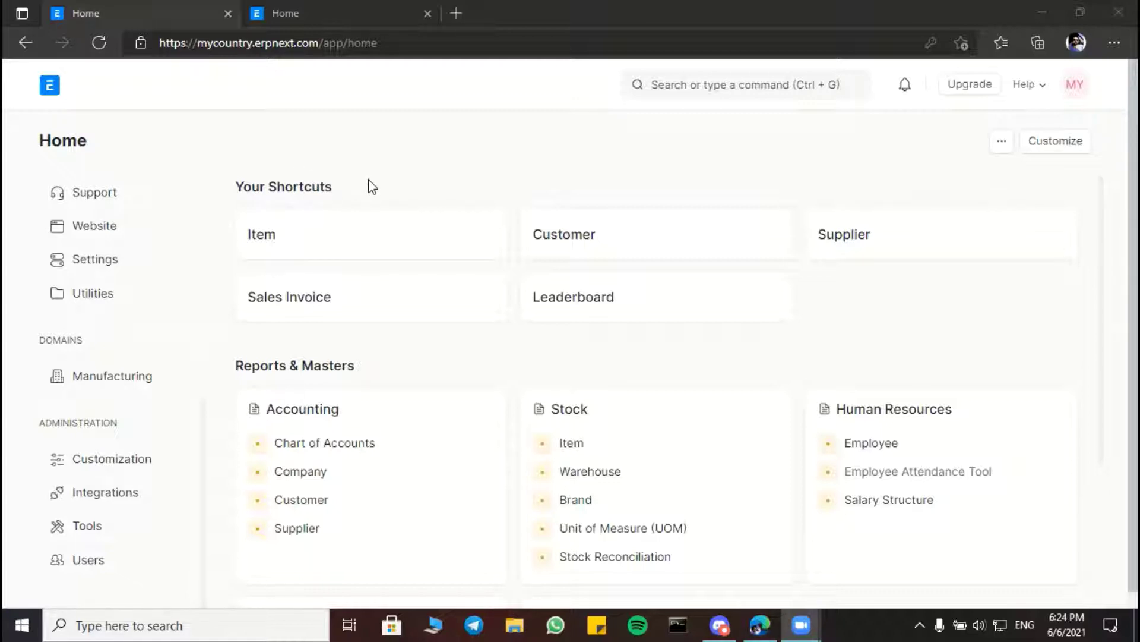
- Open the User list, look through the existing users, and return to the home page
left_click(88, 564)
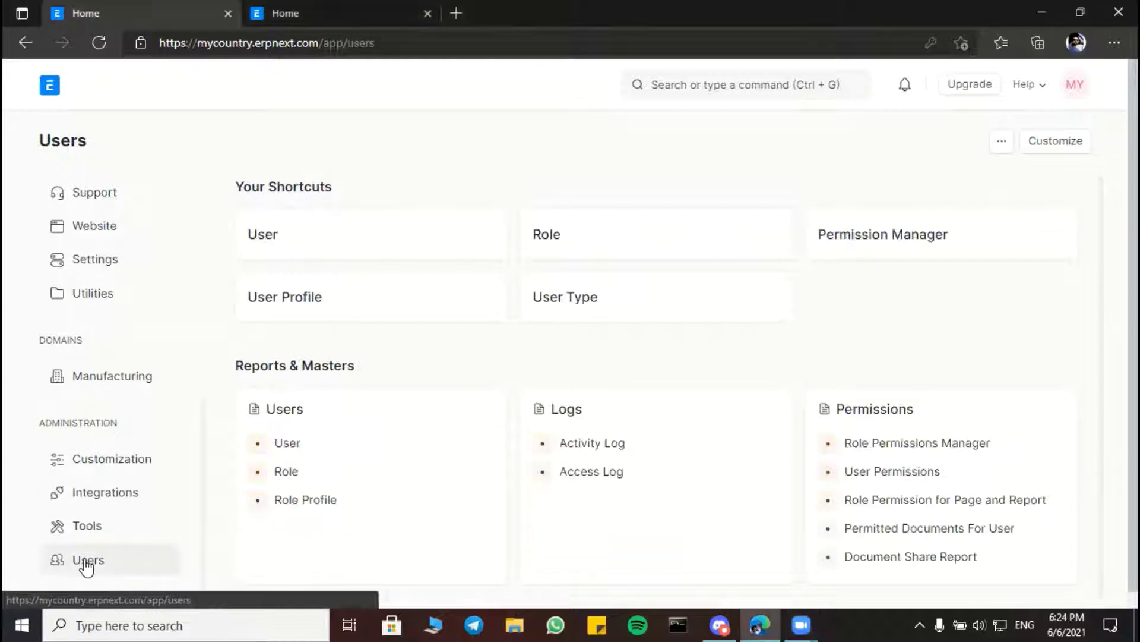
left_click(300, 245)
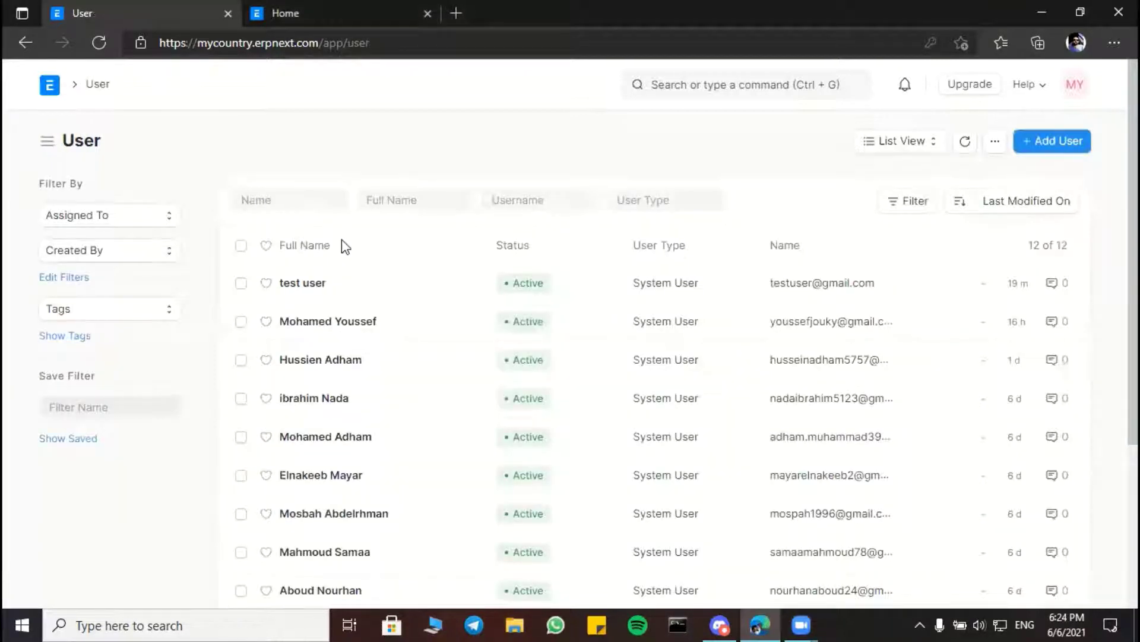
scroll(347, 247, "down", 4)
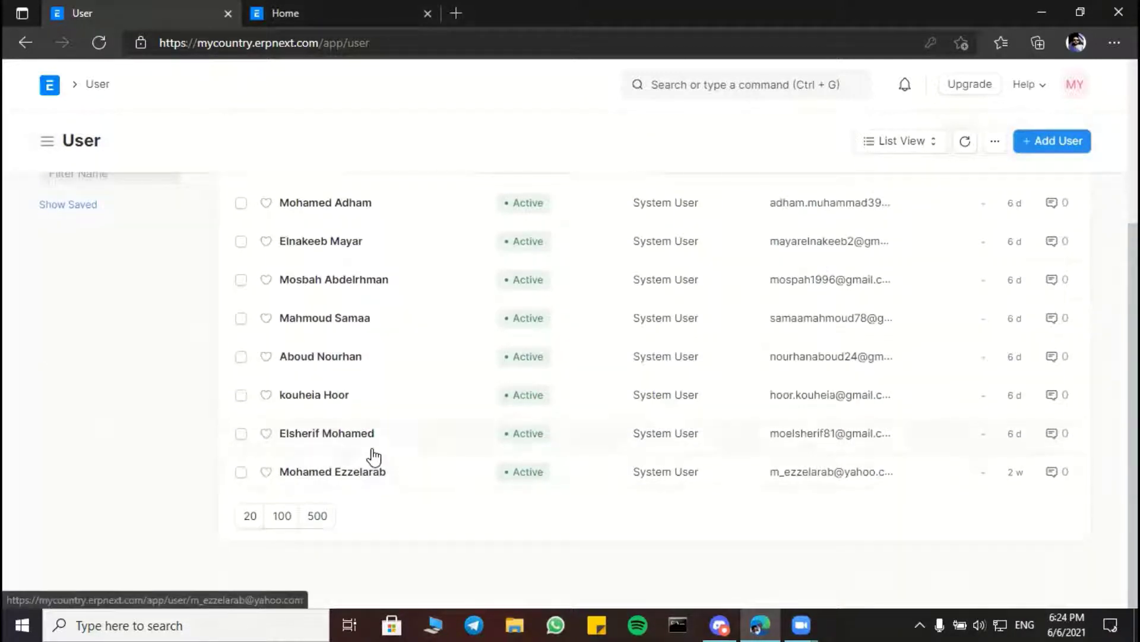
scroll(372, 455, "up", 4)
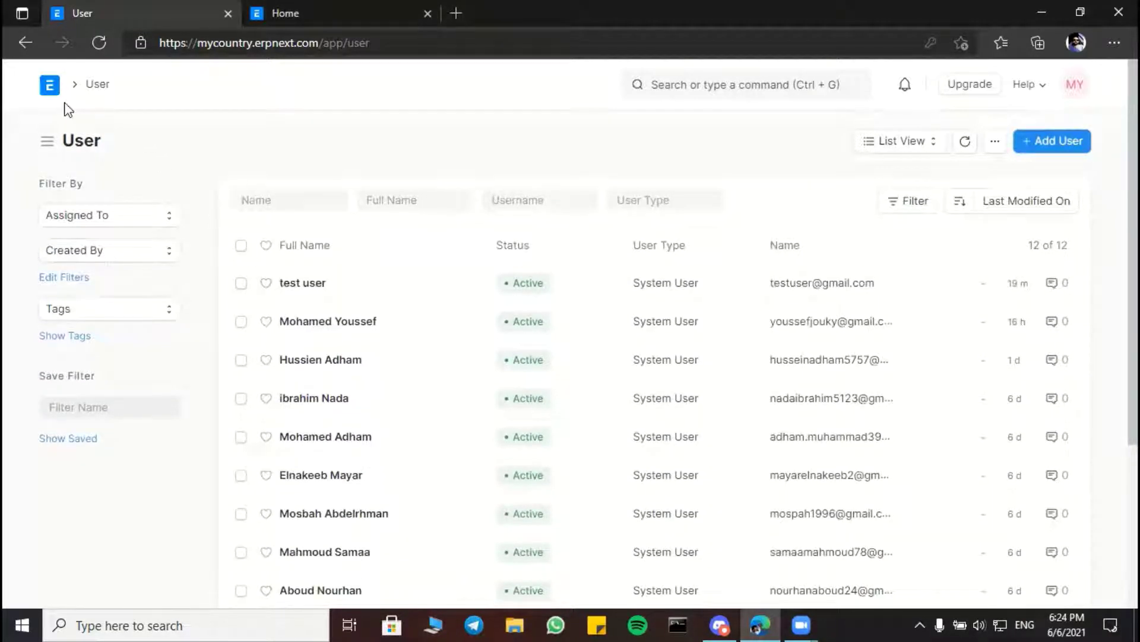
left_click(51, 89)
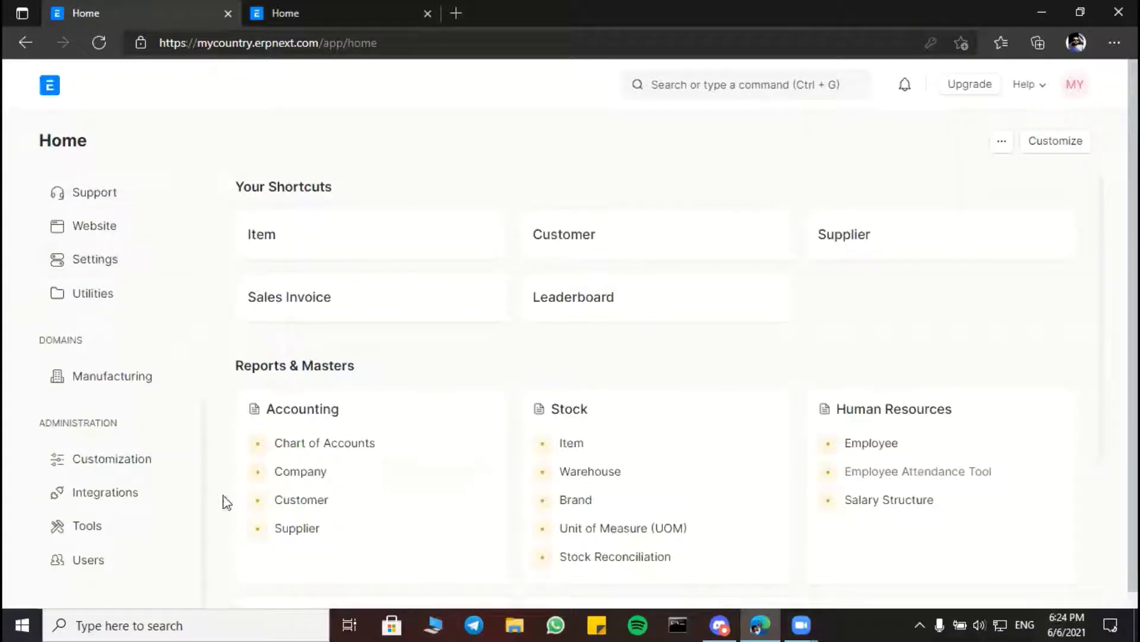
- Start a new user permission and choose to create a new user for its User field
left_click(113, 561)
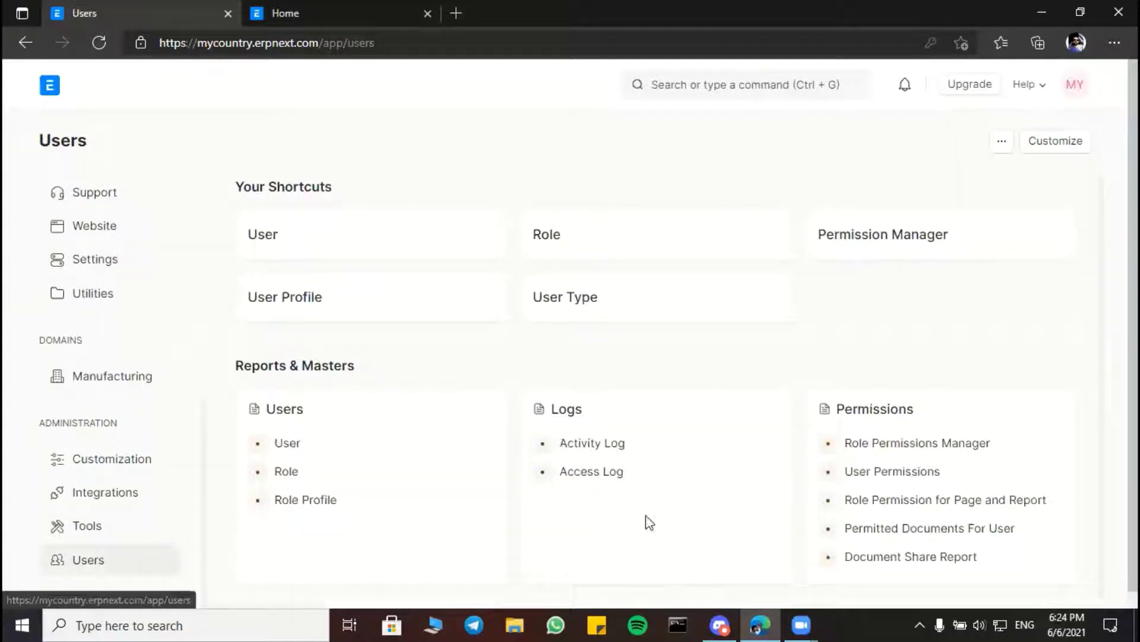
left_click(889, 473)
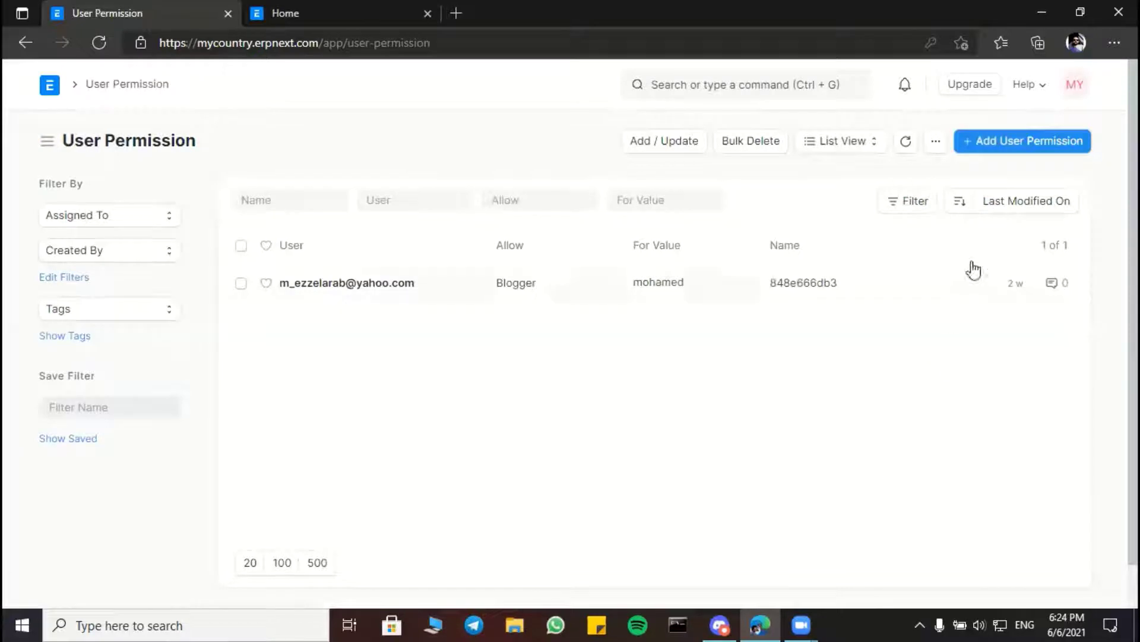
left_click(1006, 154)
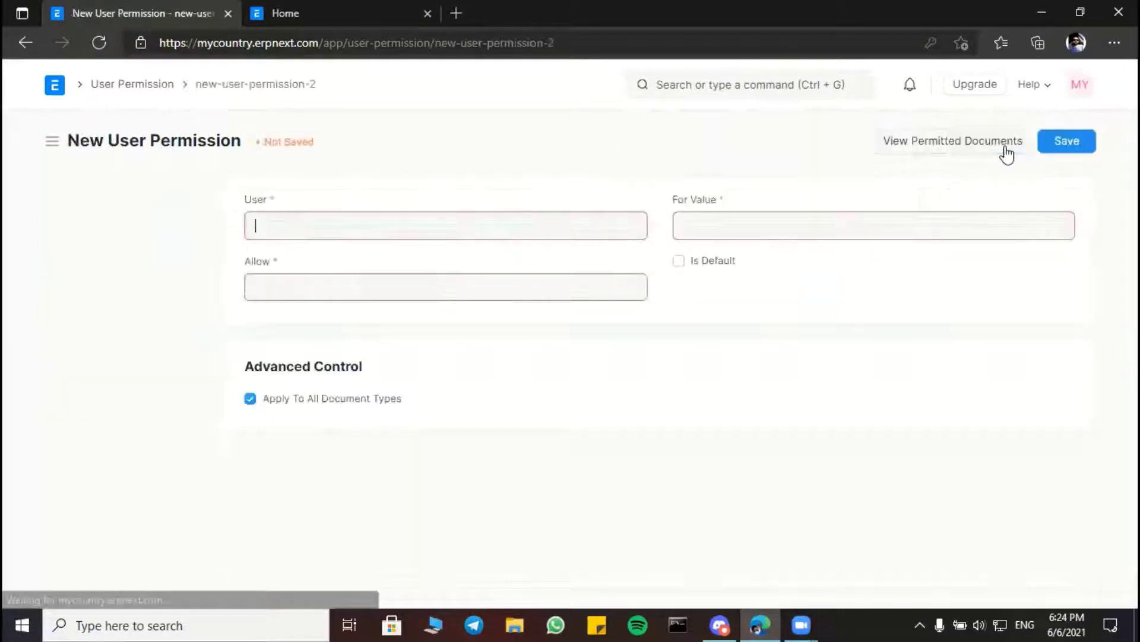
left_click(381, 212)
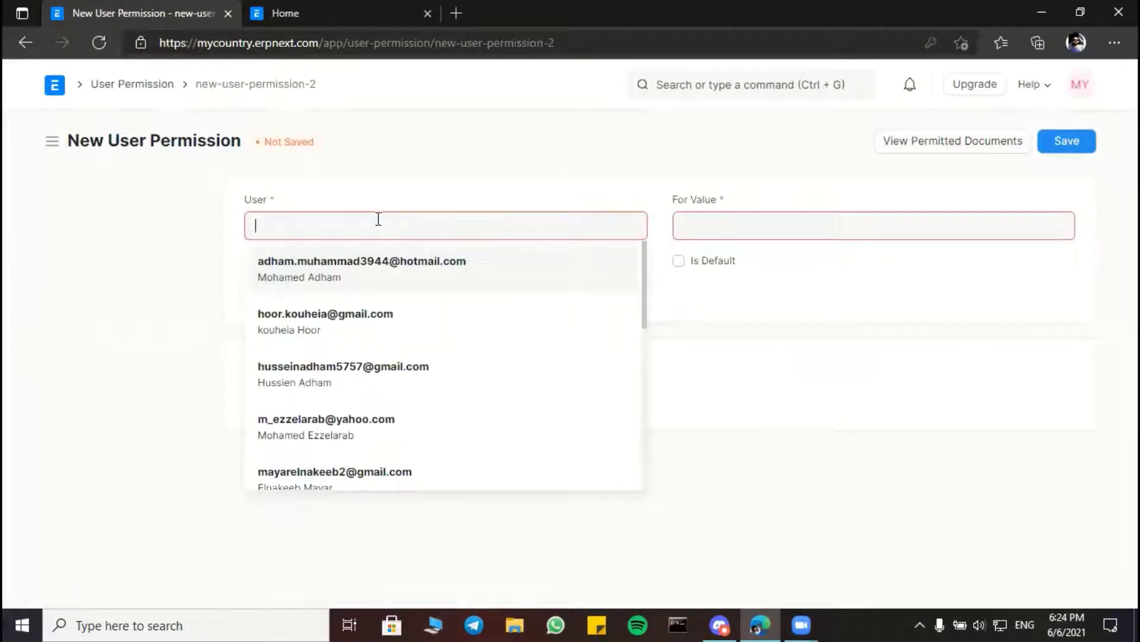
scroll(376, 315, "down", 7)
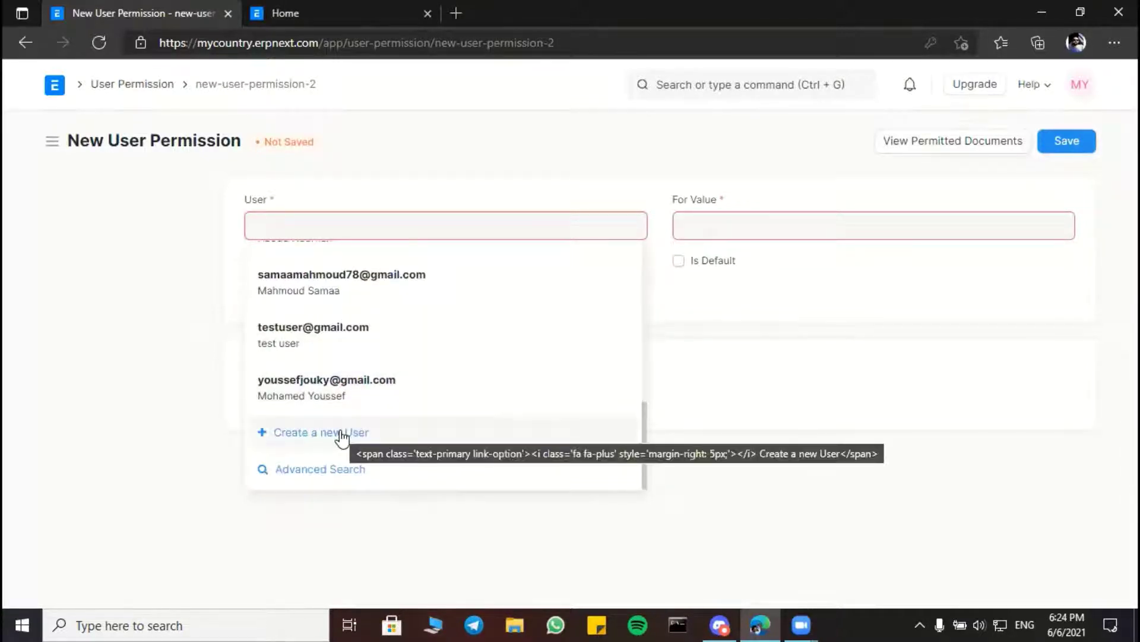
left_click(342, 435)
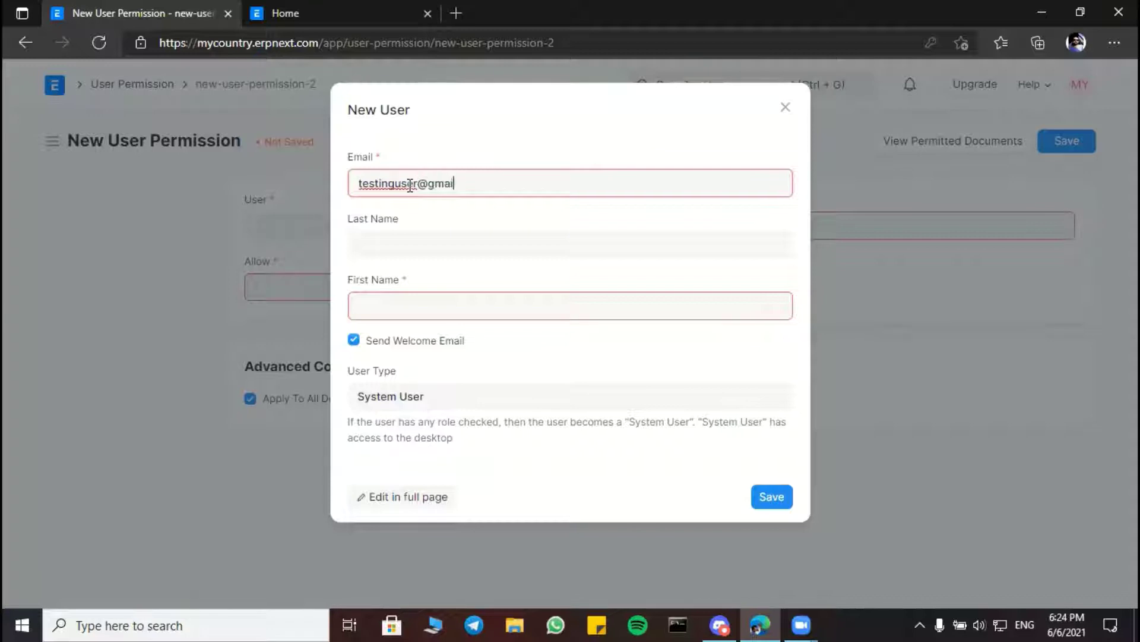
- Fill in the new user's e-mail, last name and first name, and continue editing the record in the full page form
type("com")
key("Tab")
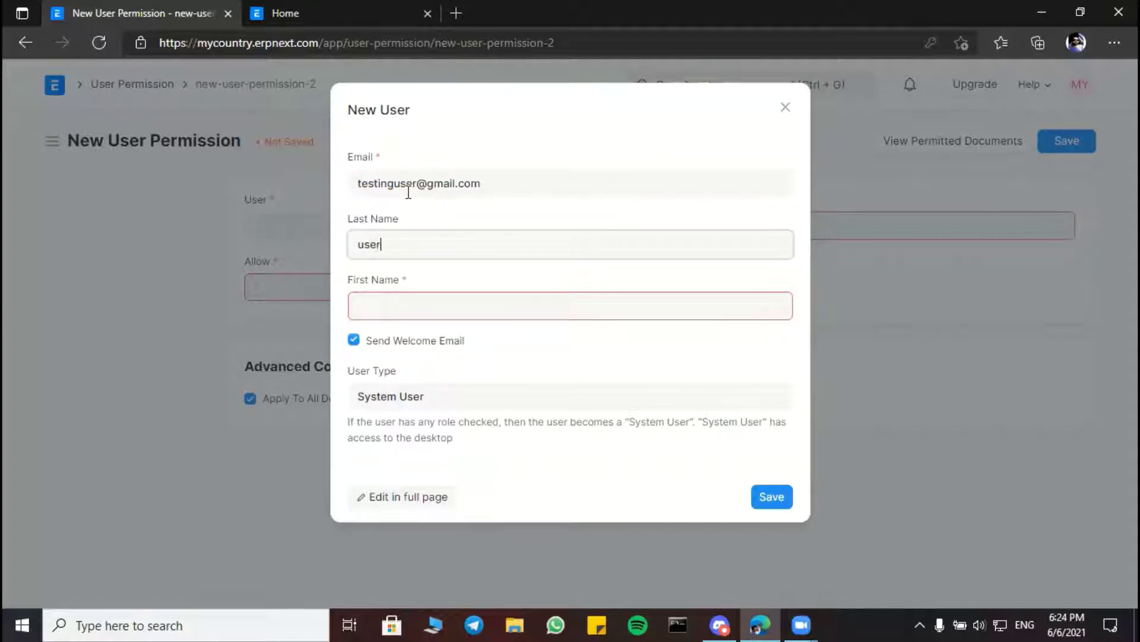
key("Tab")
type("test")
left_click(400, 498)
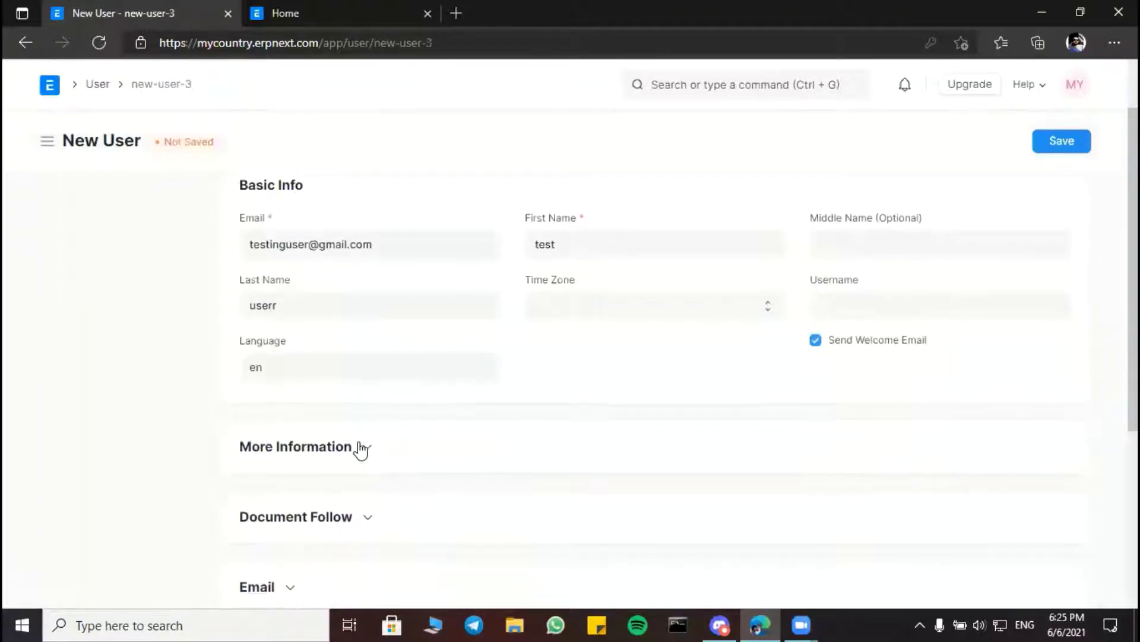
- Set the new user's gender to Male and location to alexandria under More Information, and save the user
left_click(357, 448)
left_click(348, 500)
type("male")
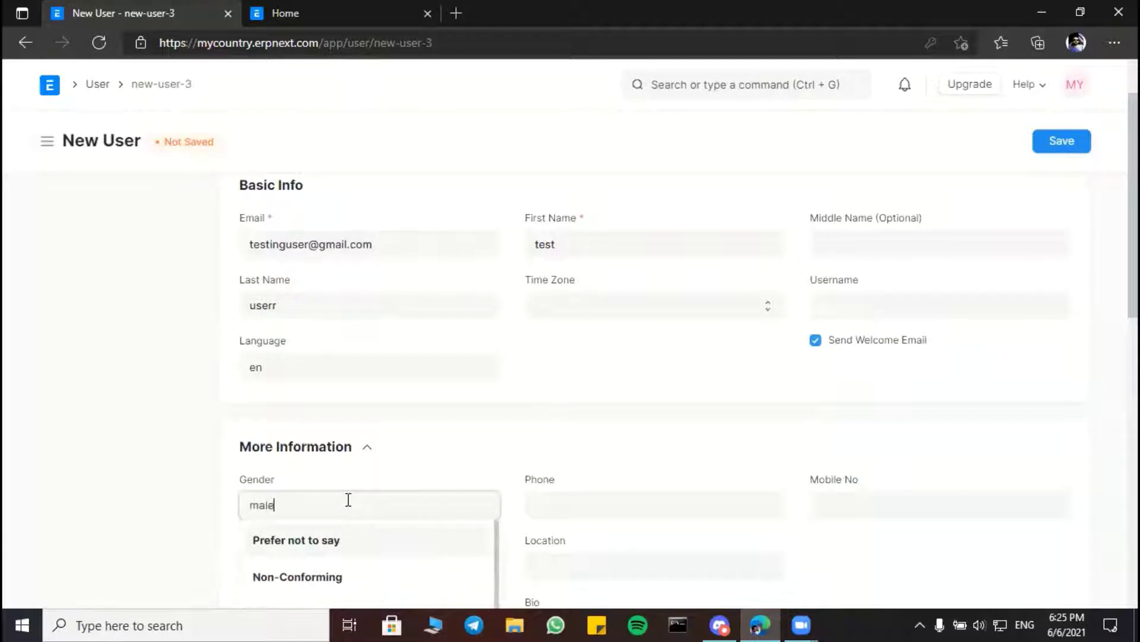
left_click(309, 542)
left_click(571, 560)
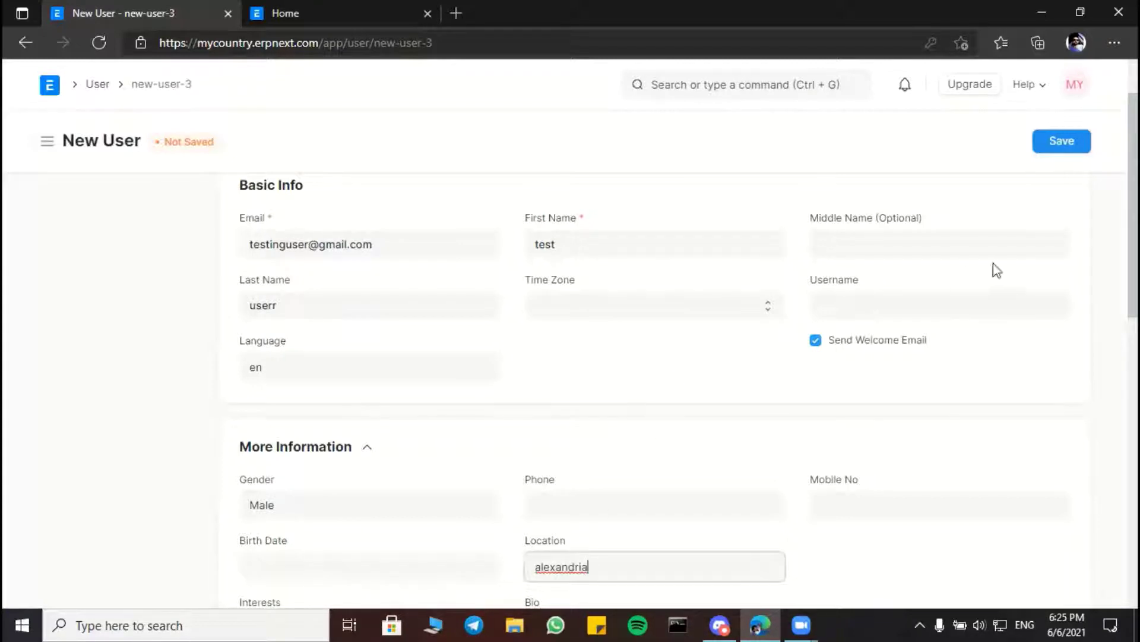
left_click(1015, 216)
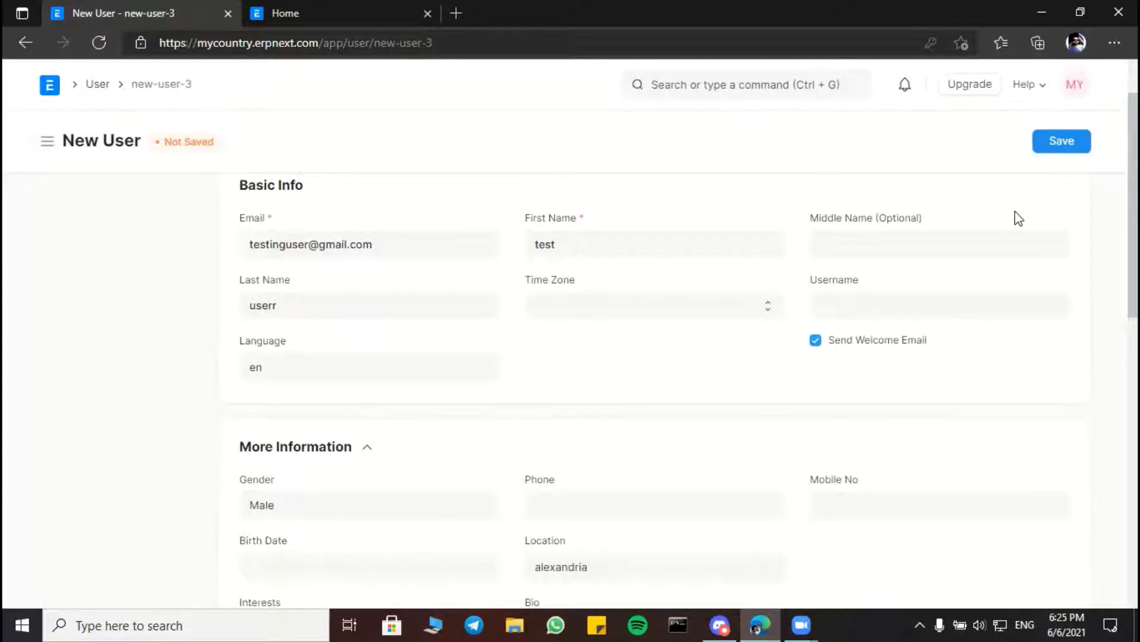
left_click(1068, 145)
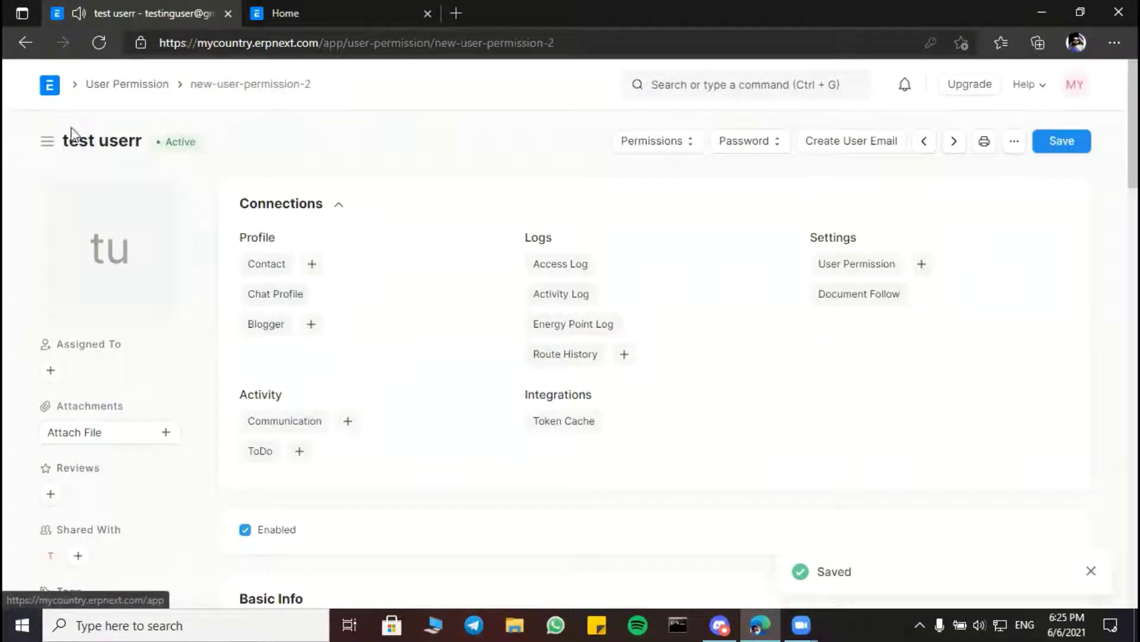
- Go back to the User list and open the record of the newly created user
left_click(52, 85)
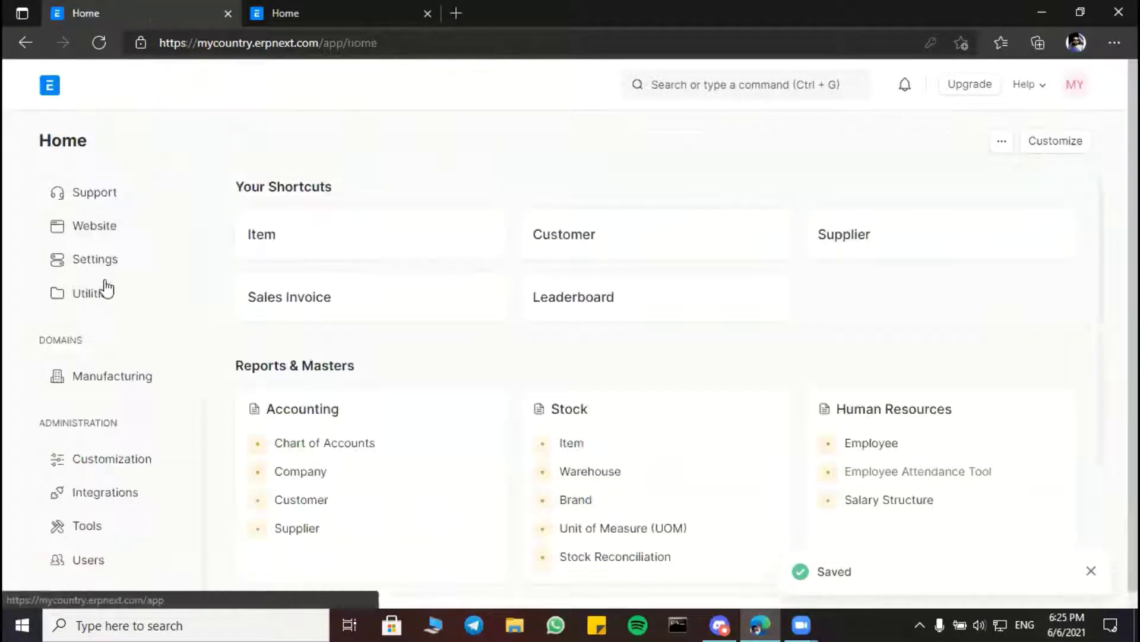
scroll(89, 404, "down", 1)
left_click(79, 542)
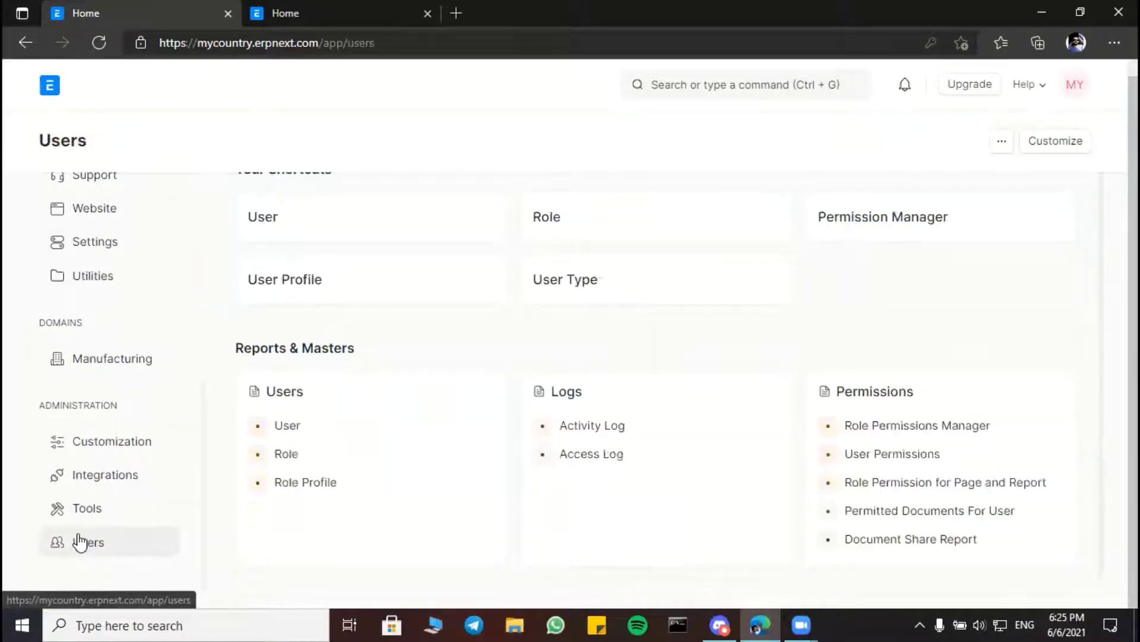
left_click(302, 224)
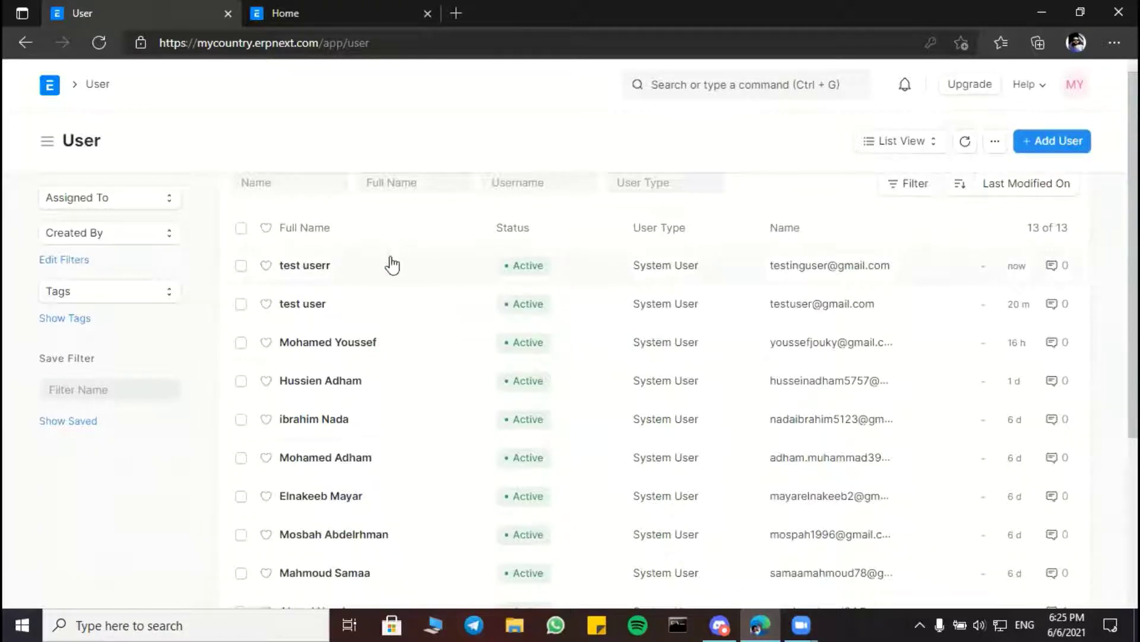
left_click(321, 272)
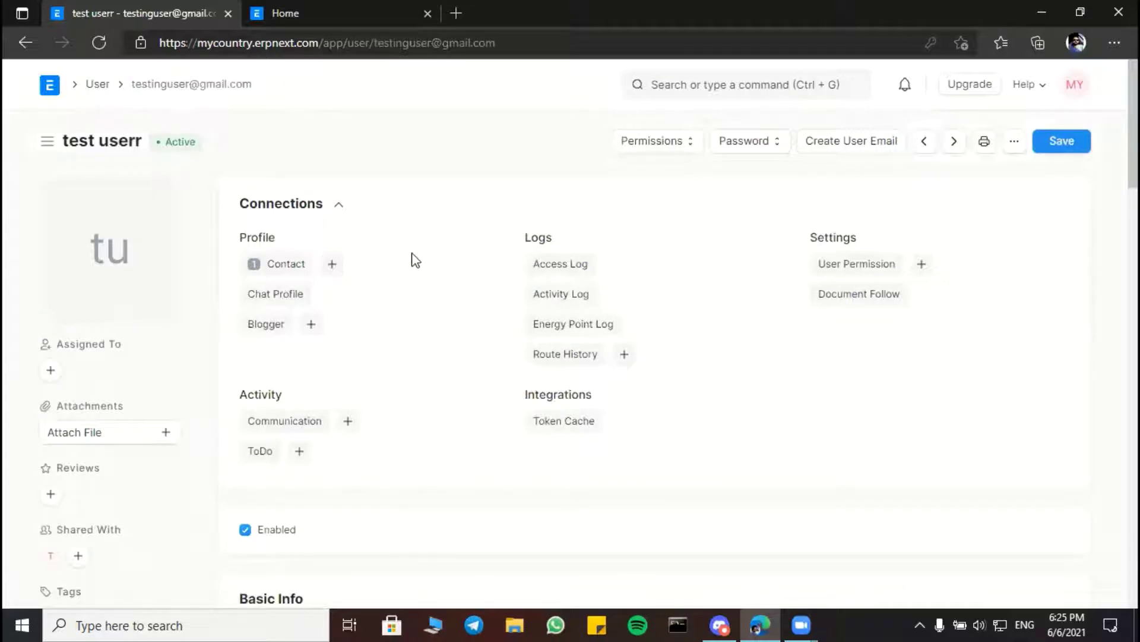
- Assign the Accounts Manager and Accounts User roles to the new user and save the record
scroll(416, 261, "down", 4)
scroll(409, 258, "down", 7)
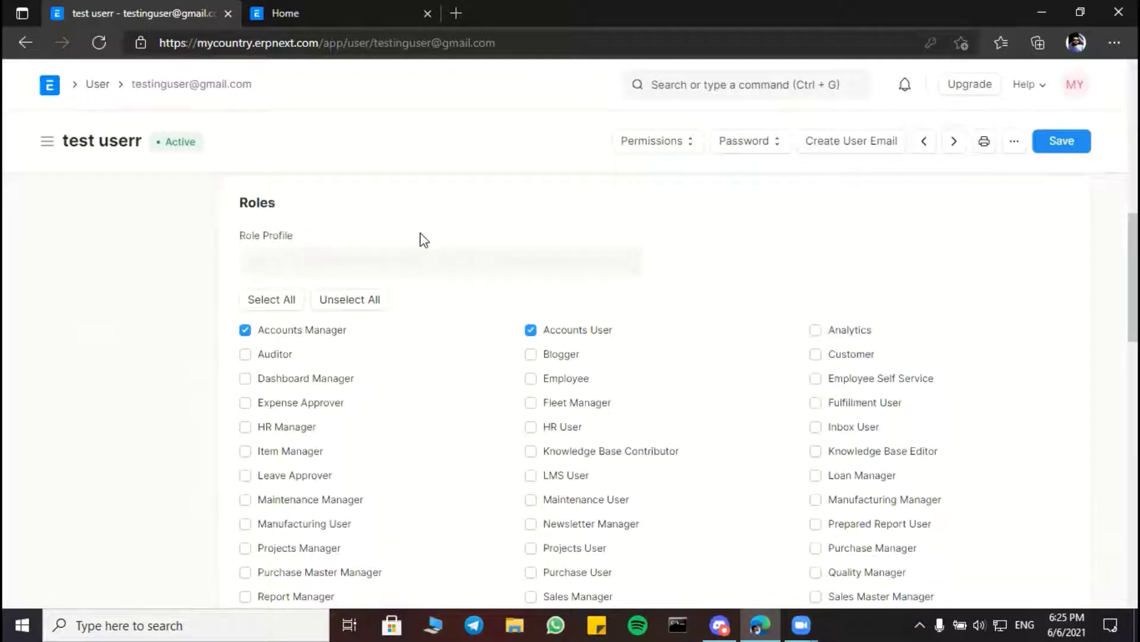
left_click(330, 305)
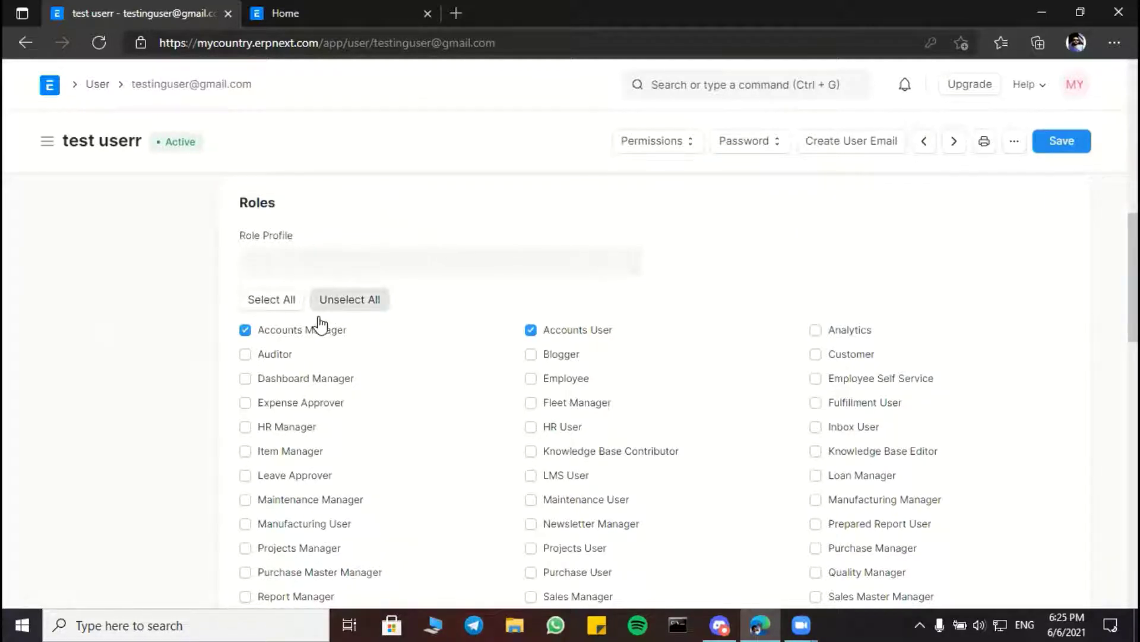
left_click(246, 331)
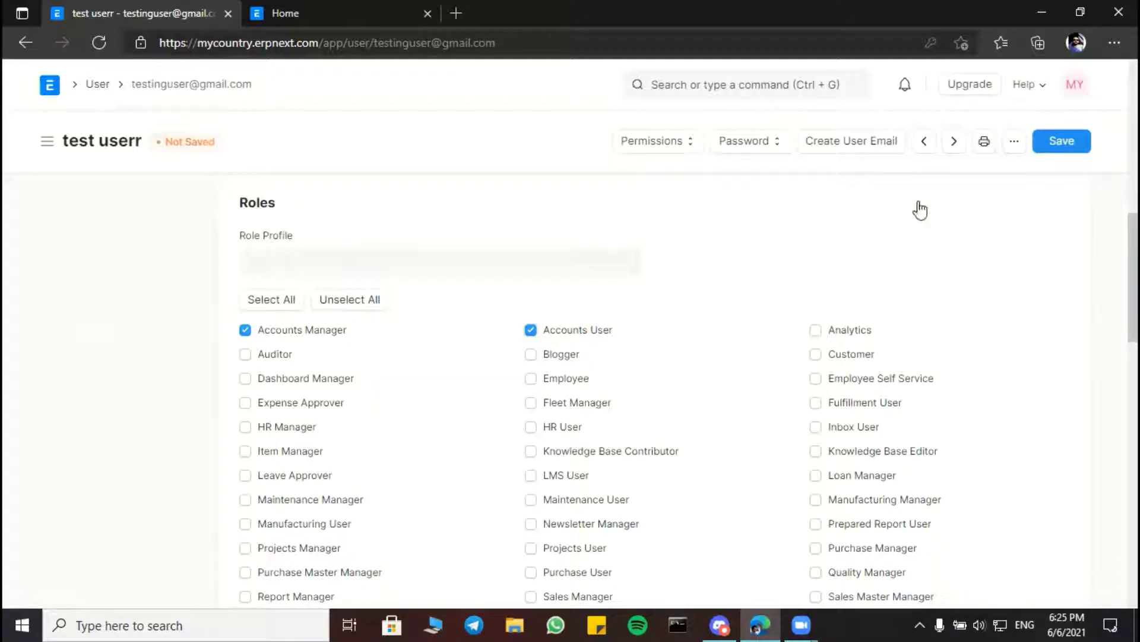
left_click(1043, 150)
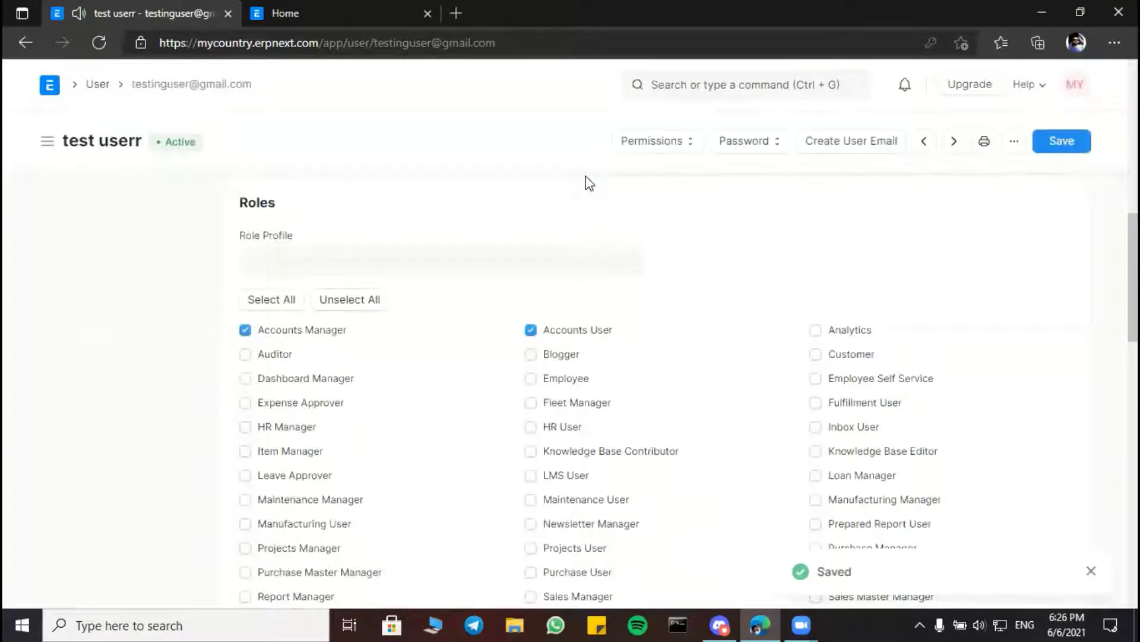
- Open the Item list and select the items Plastic_Tables, Portrait, Floor and Holder
left_click(52, 89)
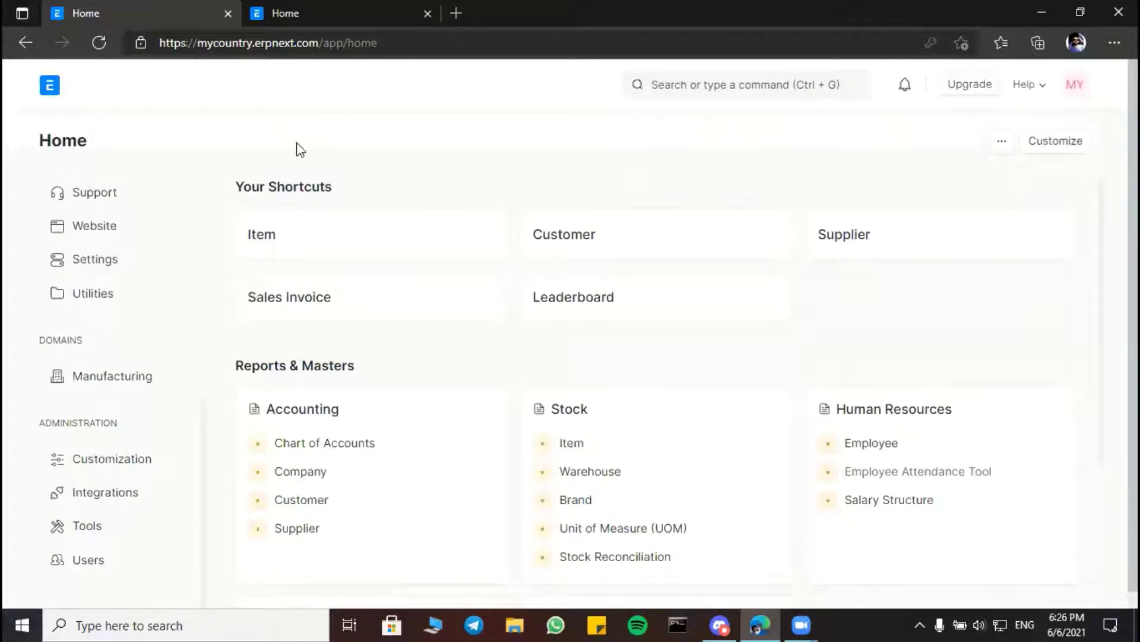
left_click(338, 237)
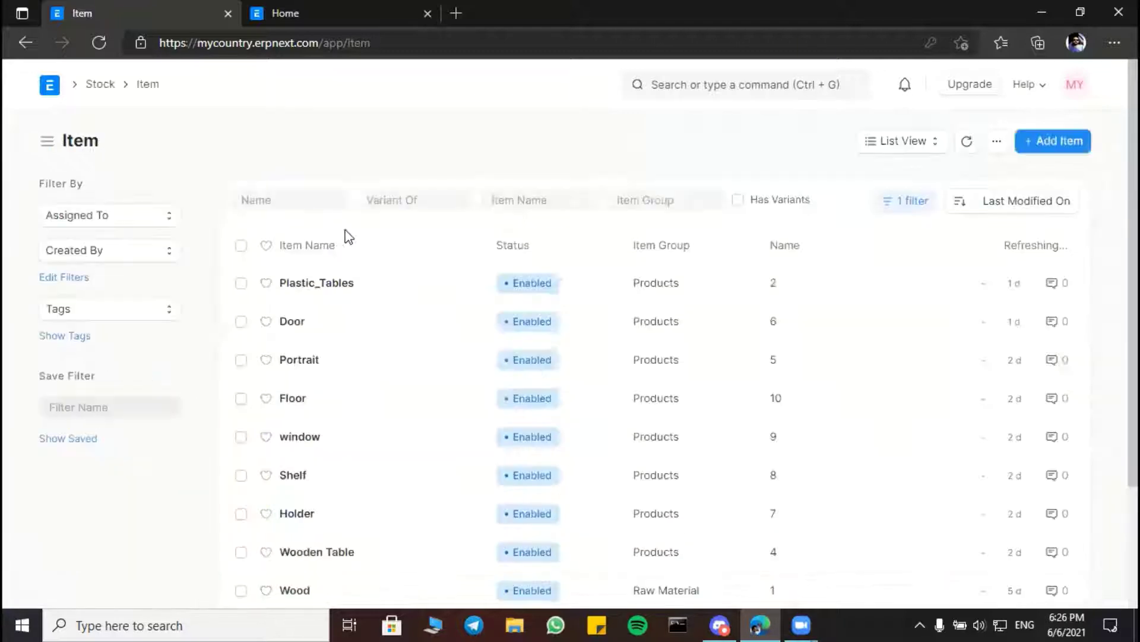
scroll(349, 237, "down", 2)
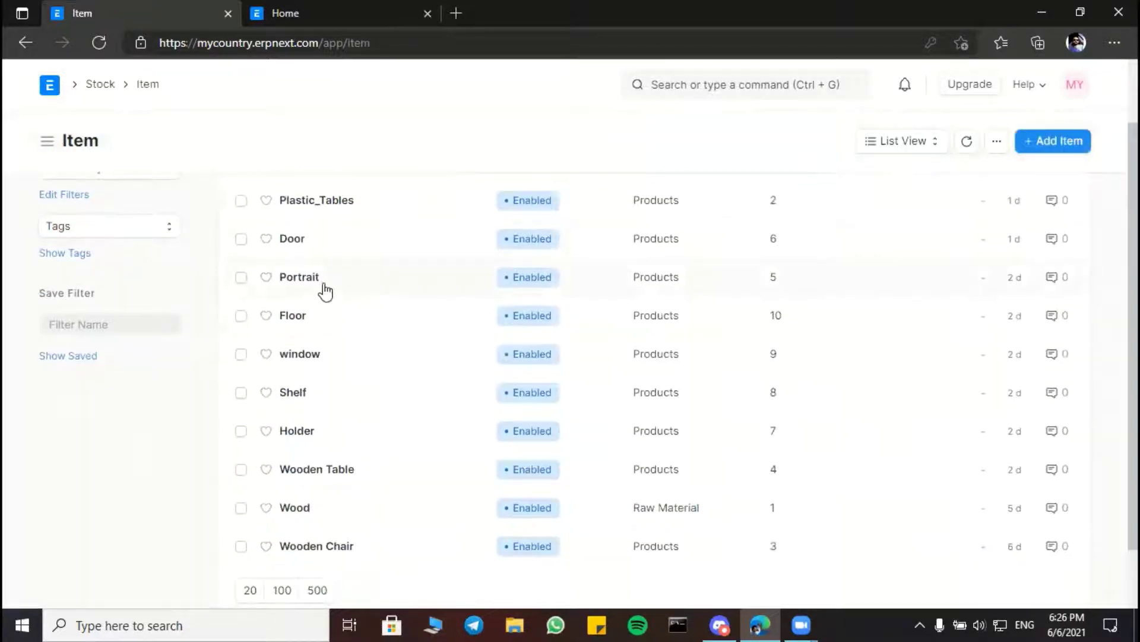
scroll(328, 446, "down", 1)
scroll(331, 446, "up", 2)
scroll(333, 447, "up", 1)
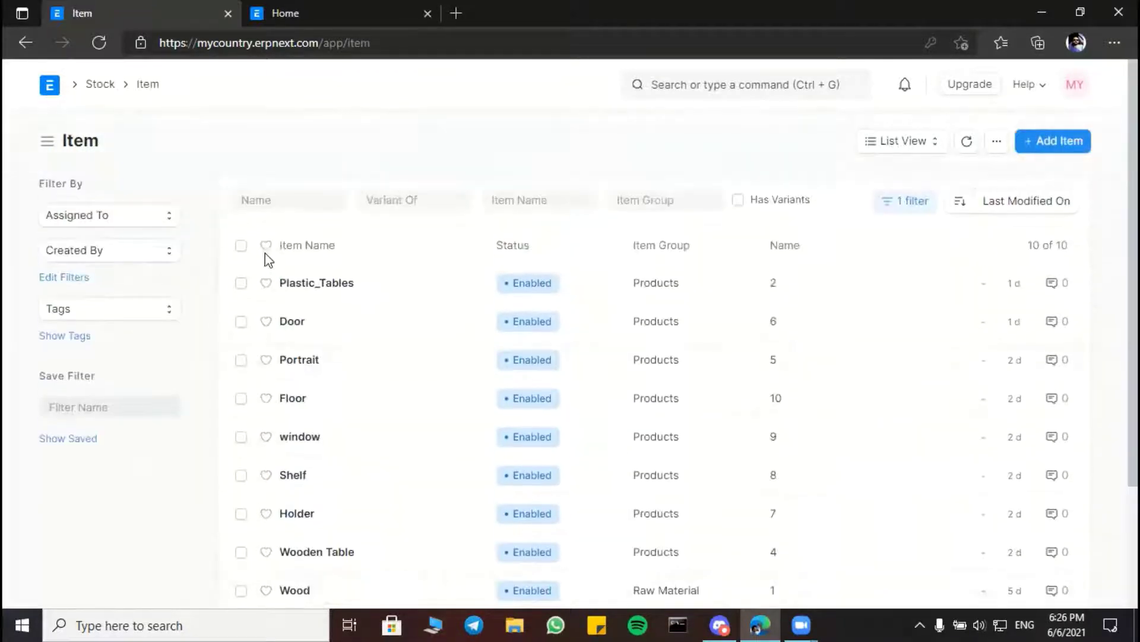
left_click(241, 283)
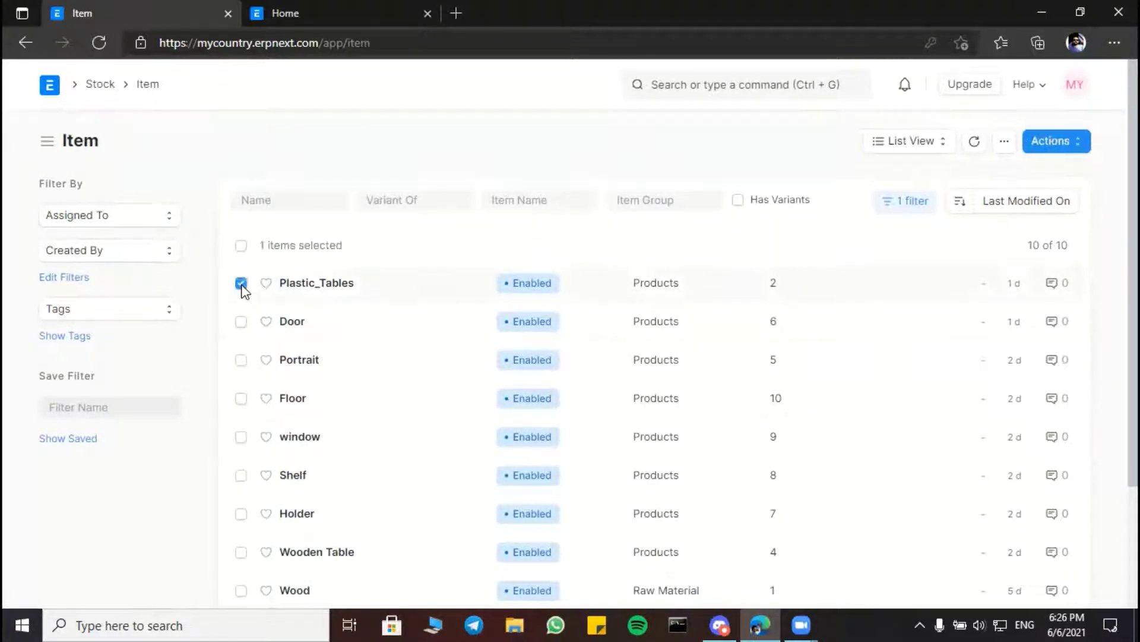
left_click(242, 361)
left_click(242, 399)
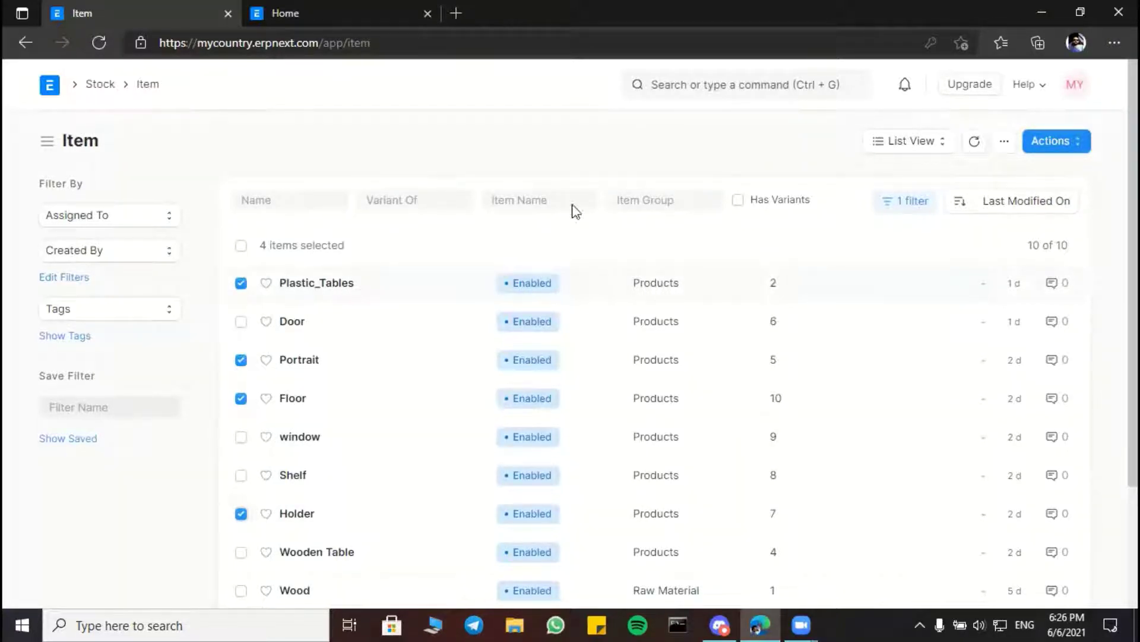
- In the second browser tab, select ABC CO., supplier2, Supplier1 and the last supplier in the Supplier list, and return to the Item list
left_click(361, 16)
left_click(851, 234)
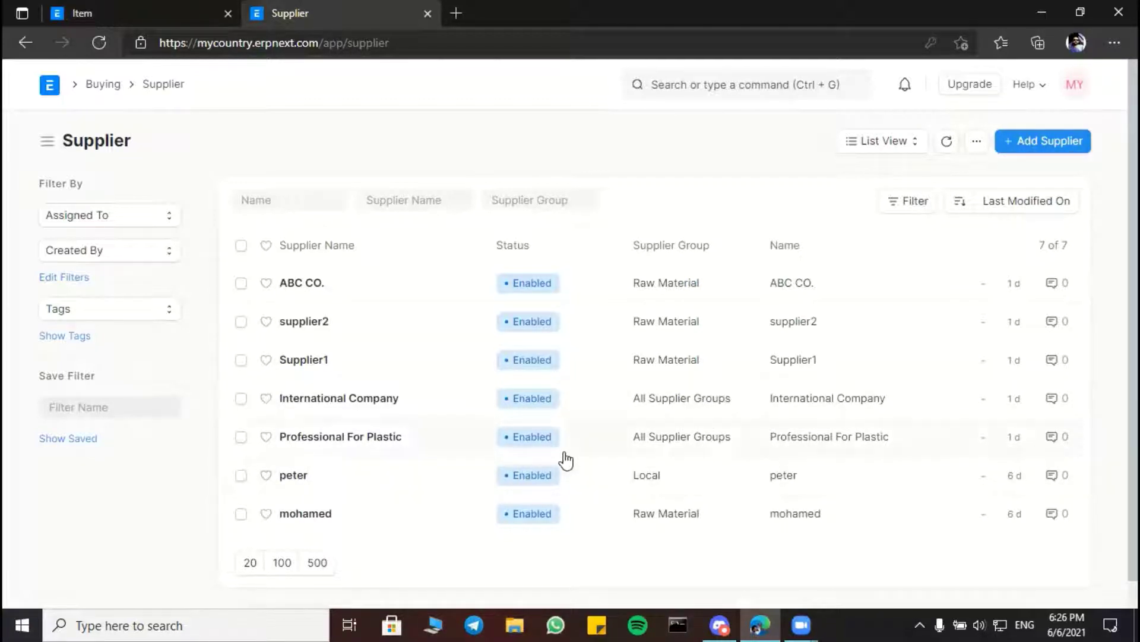
left_click(241, 321)
left_click(240, 284)
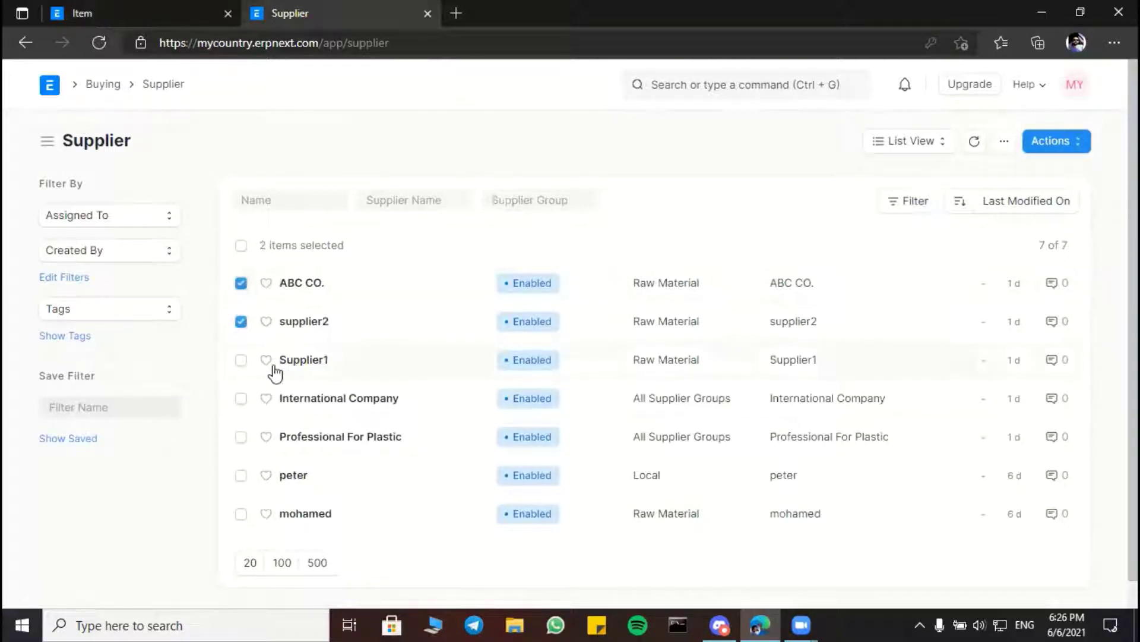
left_click(240, 361)
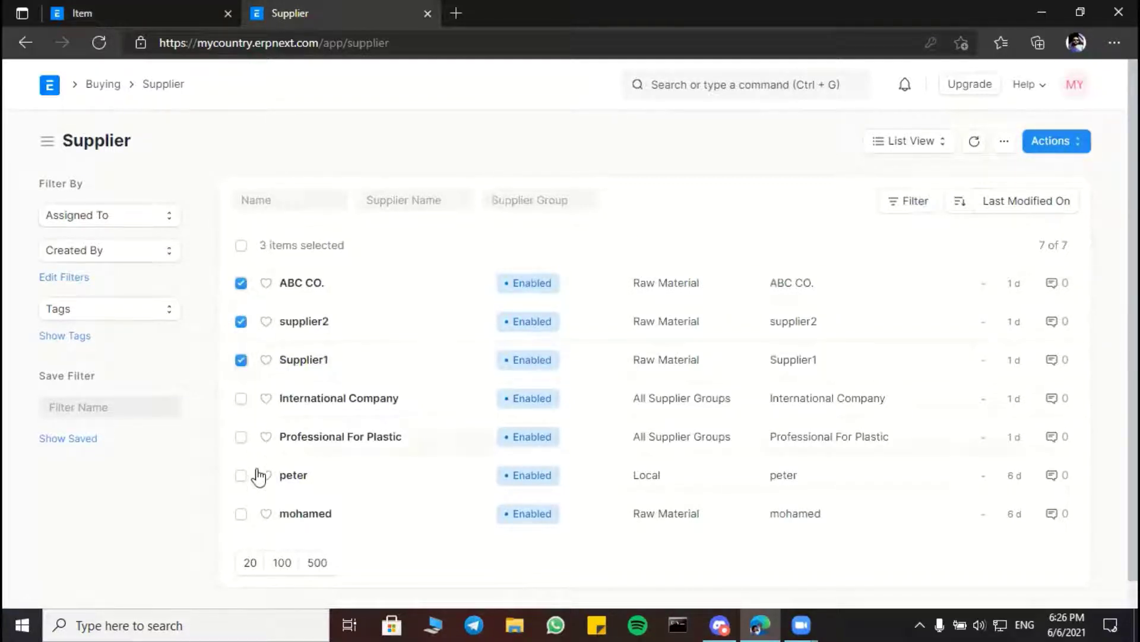
left_click(242, 514)
left_click(183, 8)
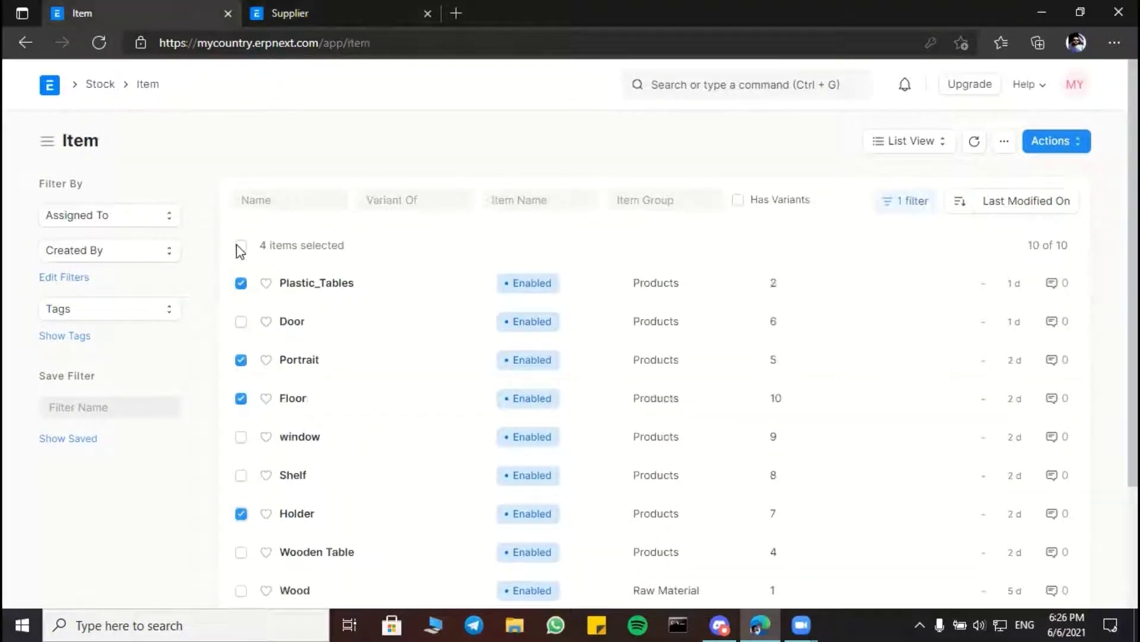
- Clear the selection of all items in the Item list
scroll(255, 326, "down", 3)
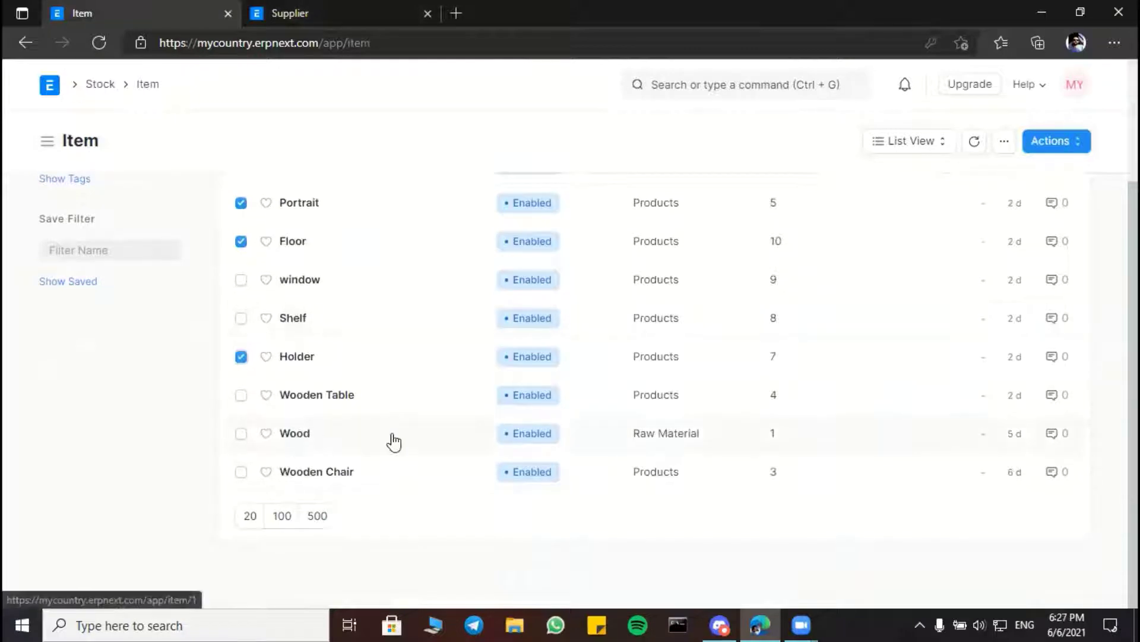
scroll(341, 356, "up", 1)
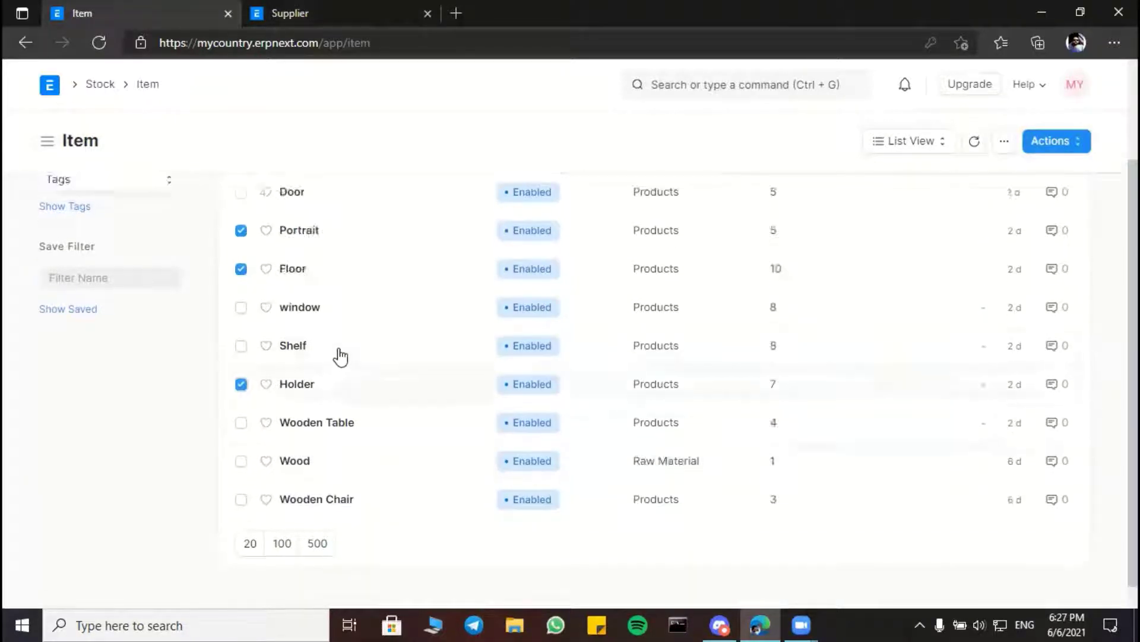
scroll(340, 357, "up", 3)
left_click(241, 245)
left_click(241, 245)
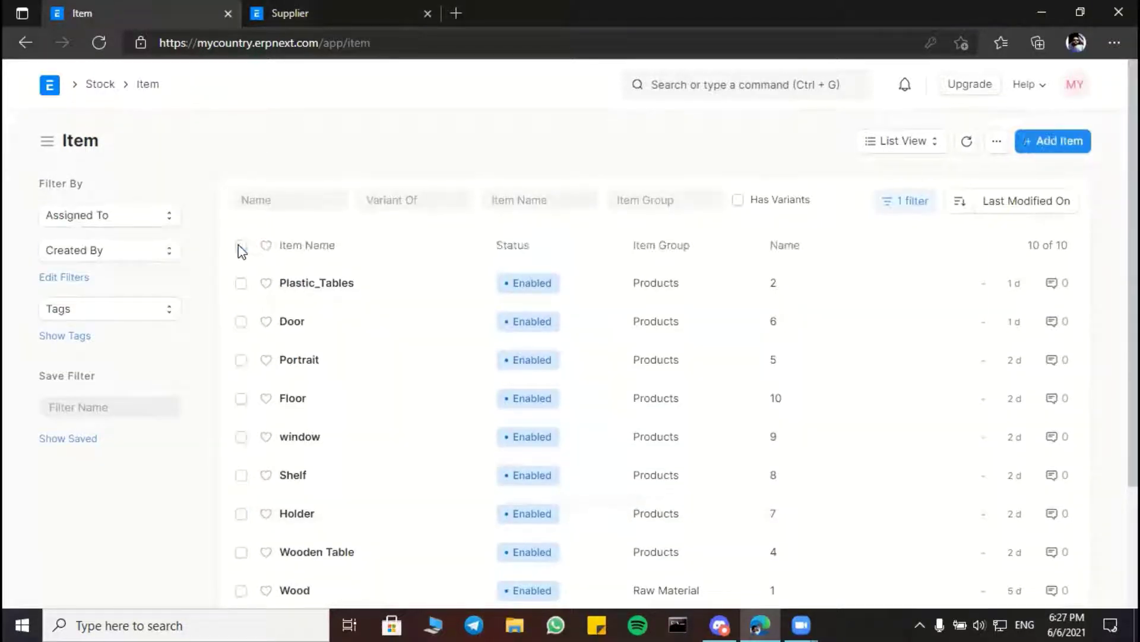
- Select the items Door, window, Shelf, Wooden Table and Wooden Chair, and clear the whole selection again
left_click(241, 323)
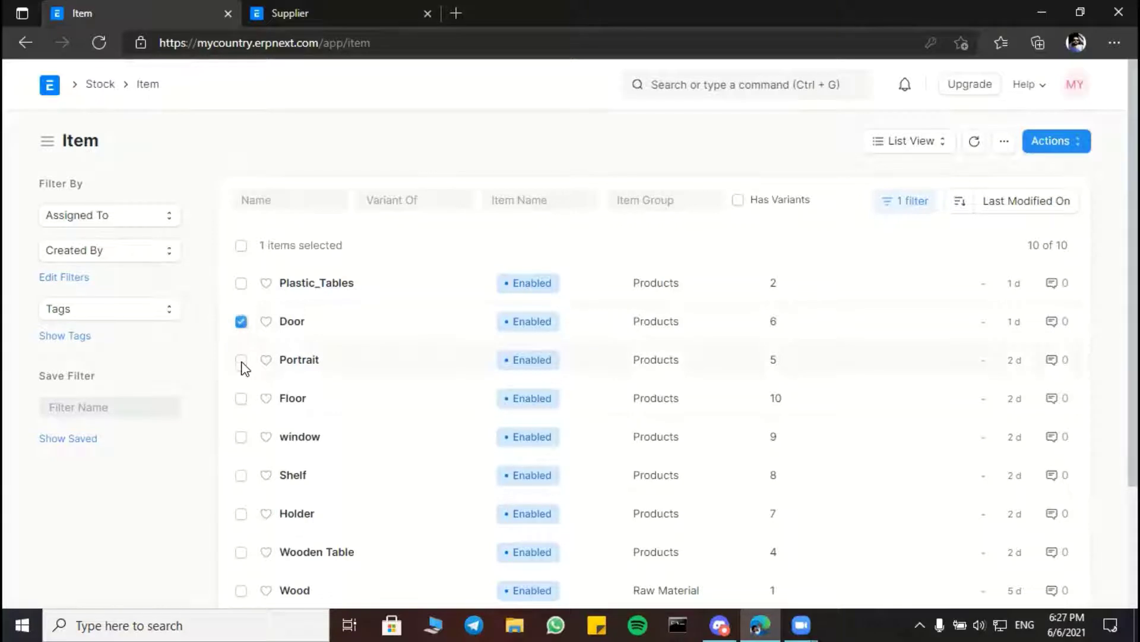
left_click(241, 437)
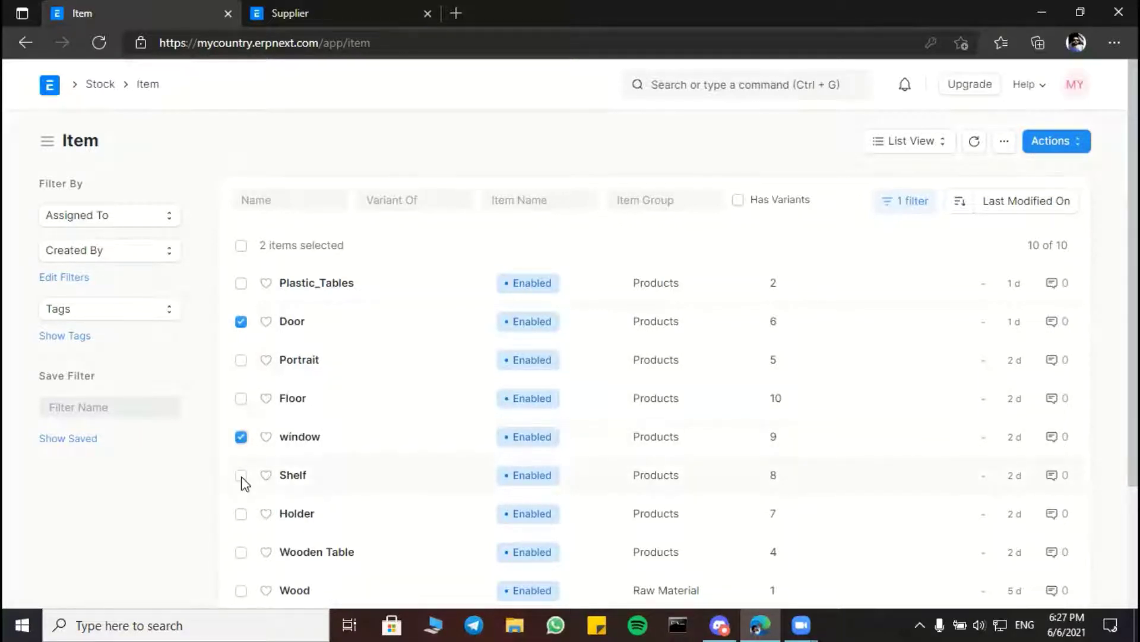
left_click(241, 475)
scroll(244, 478, "down", 3)
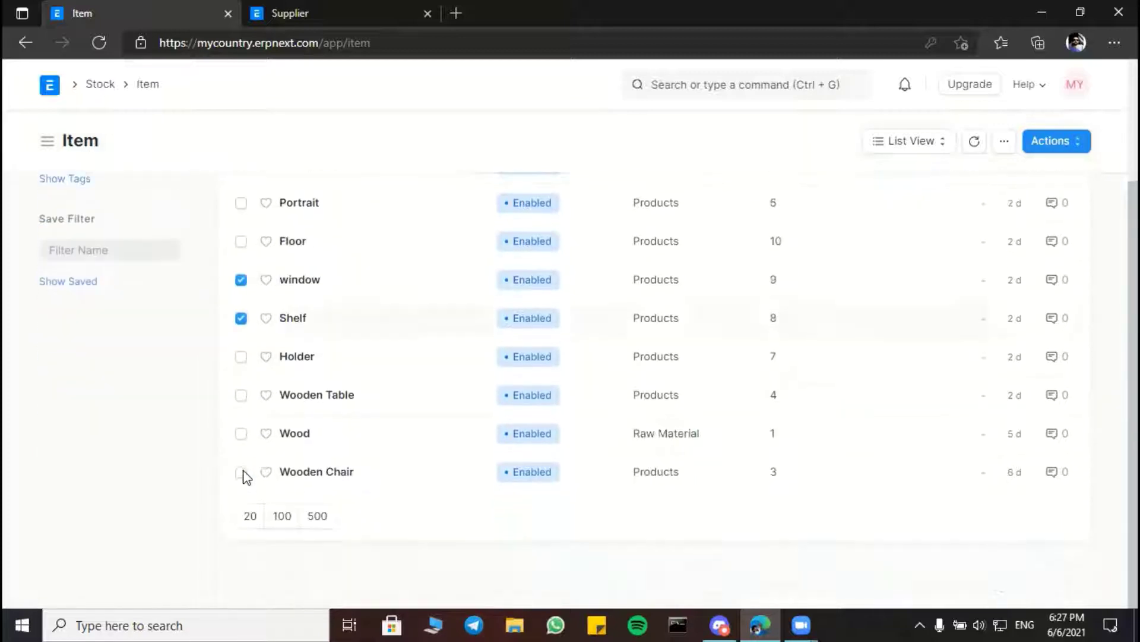
left_click(242, 397)
left_click(241, 472)
scroll(440, 410, "up", 3)
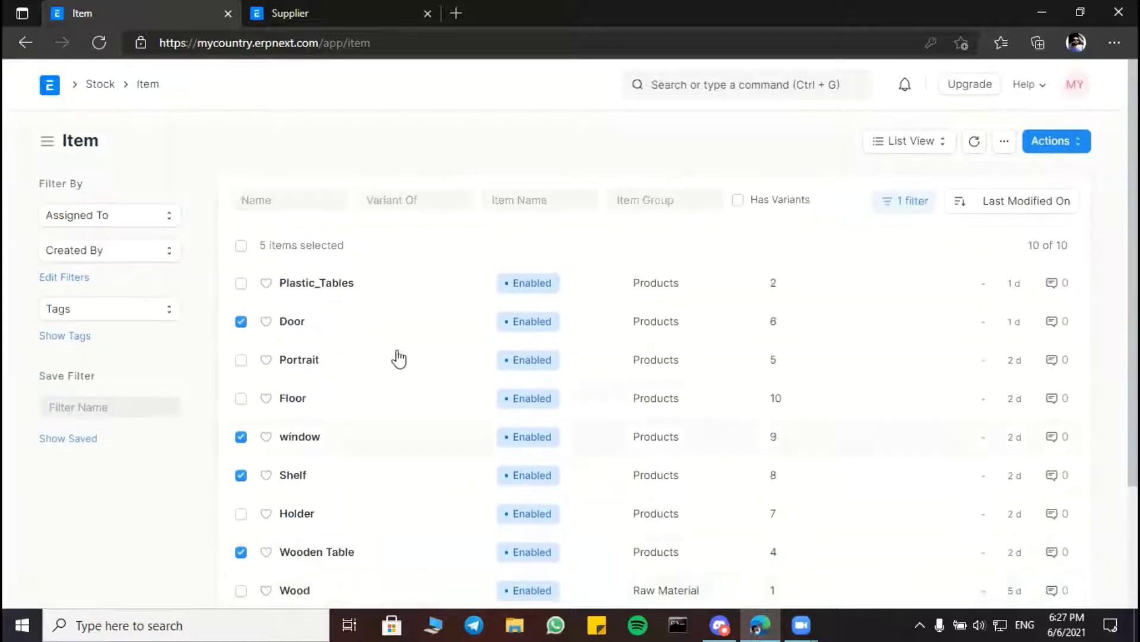
left_click(241, 245)
left_click(241, 246)
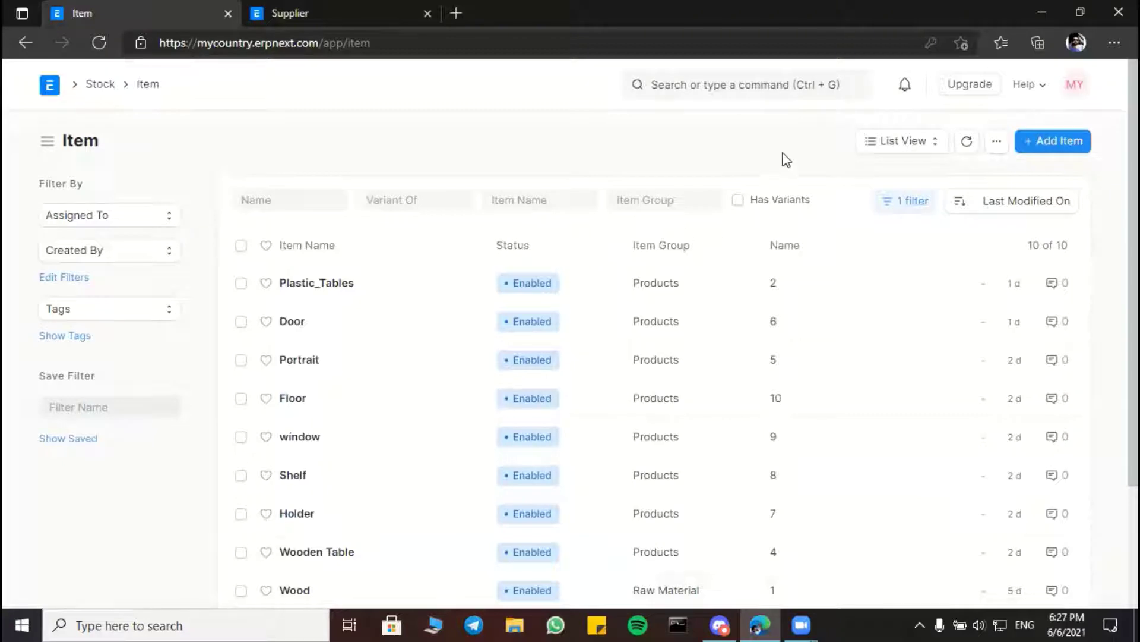
- Start a new item with item code 11, item name Bed and item group Products
left_click(1057, 145)
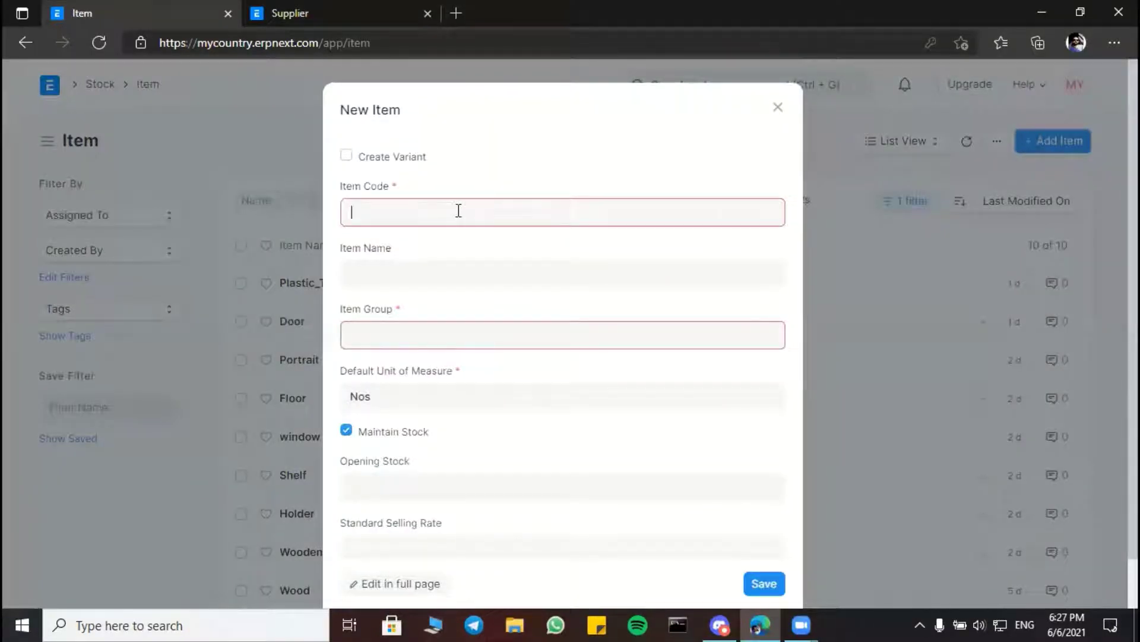
type("11")
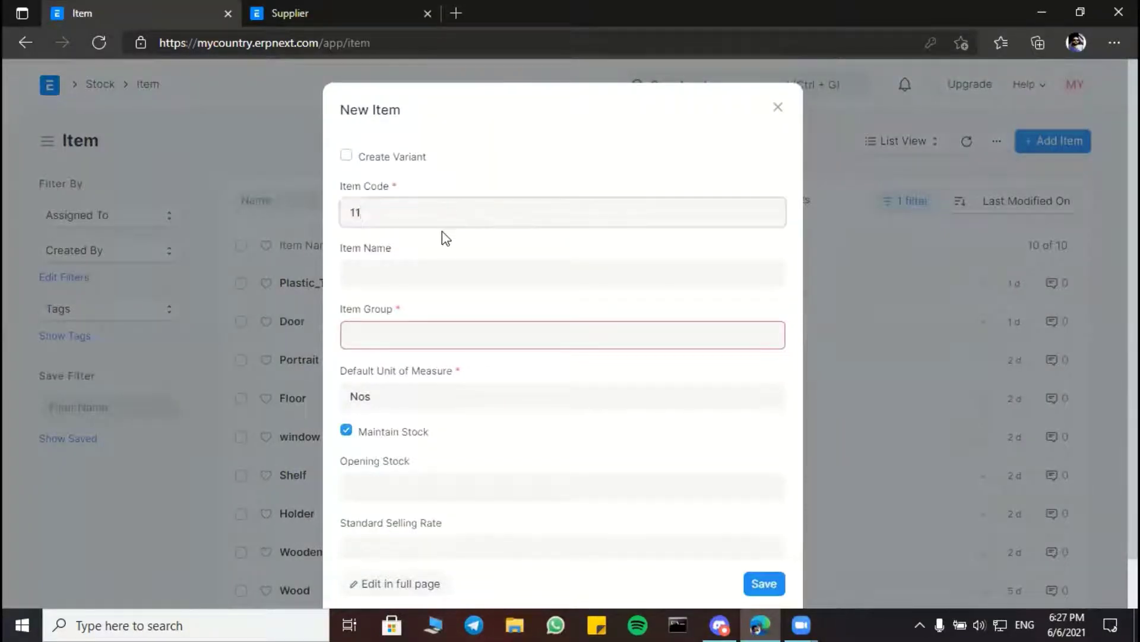
left_click(406, 270)
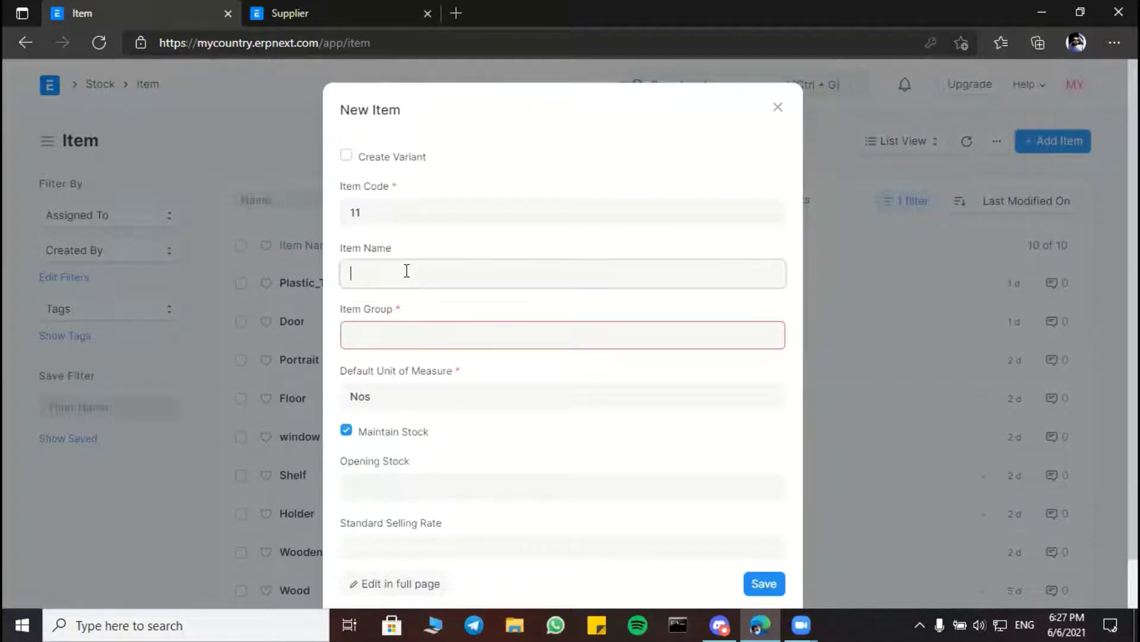
type("Bed")
left_click(412, 335)
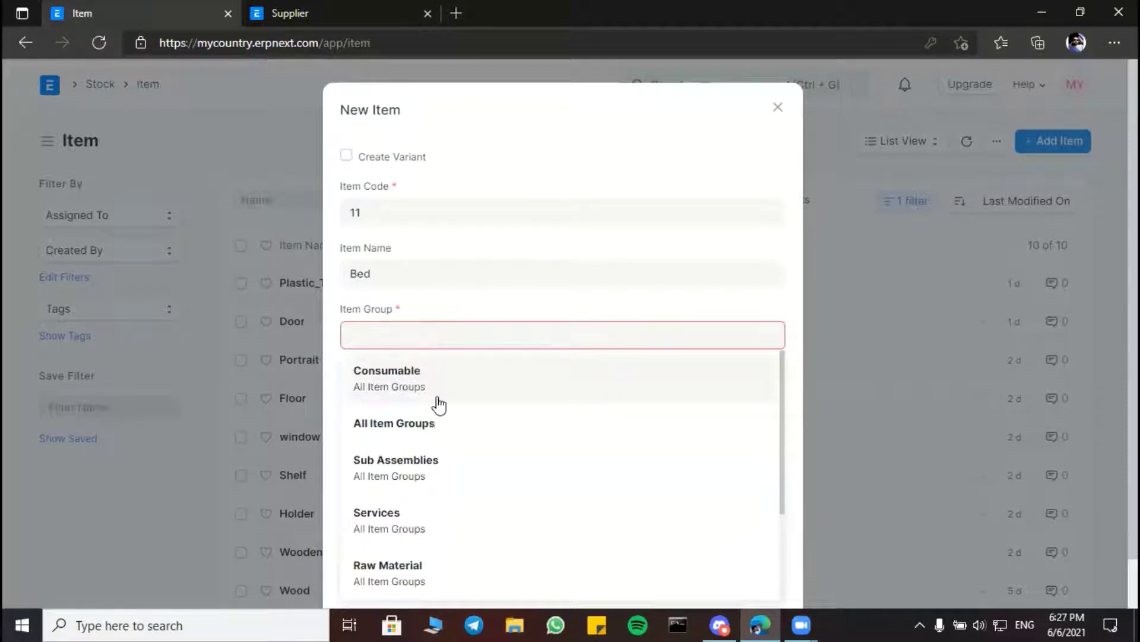
scroll(437, 409, "down", 2)
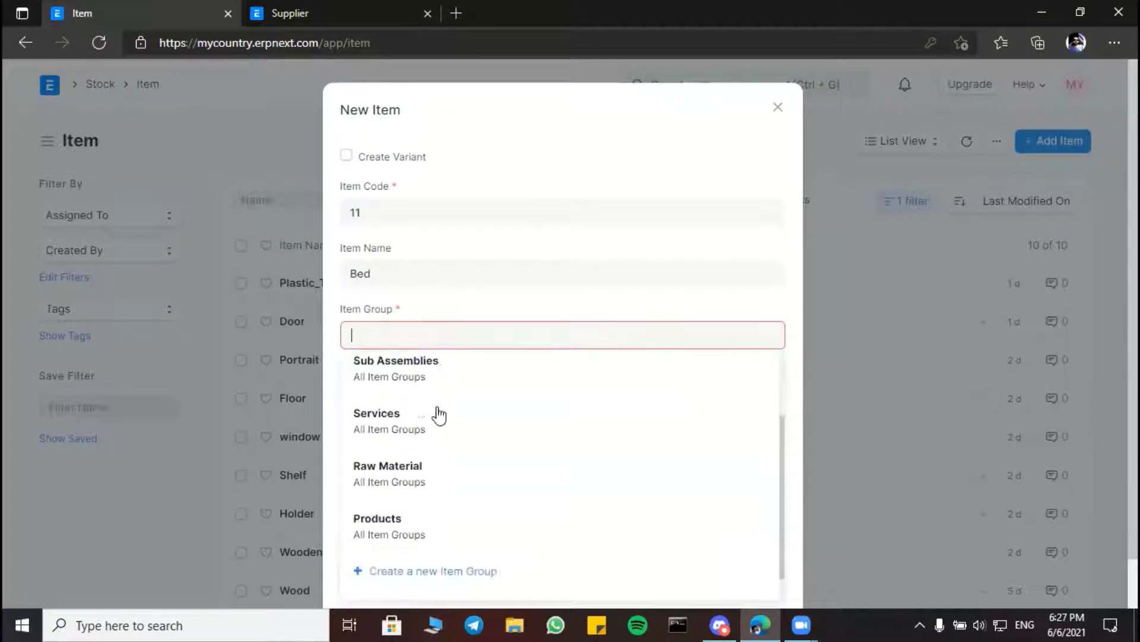
left_click(424, 520)
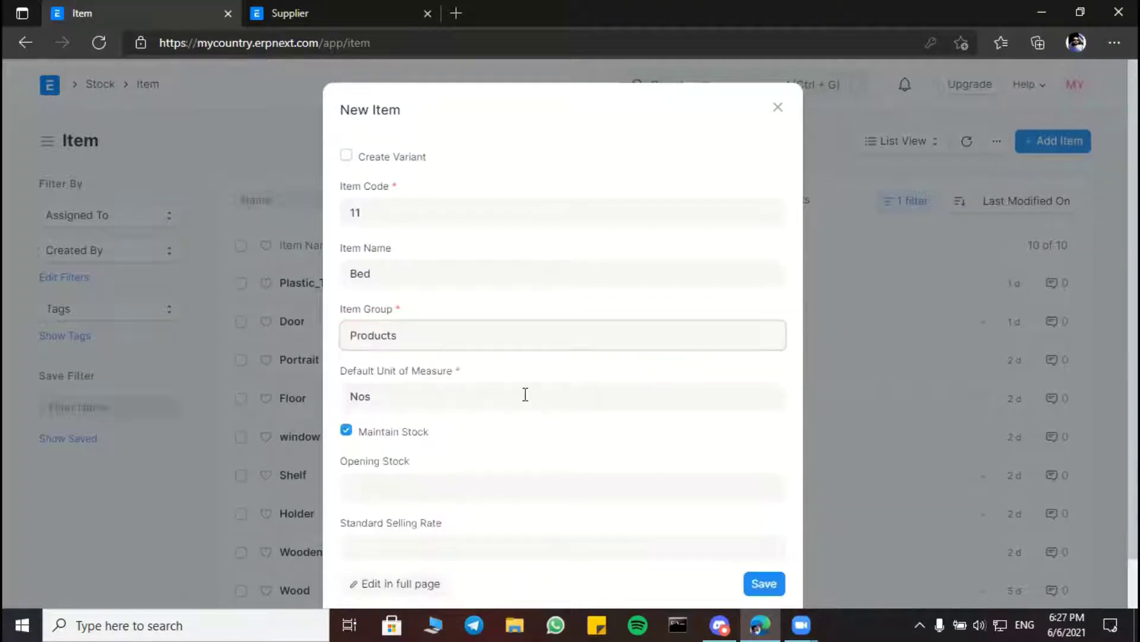
- Set the new item's opening stock to 1000 and standard selling rate to 2500, and continue editing it in the full-page form
left_click(457, 428)
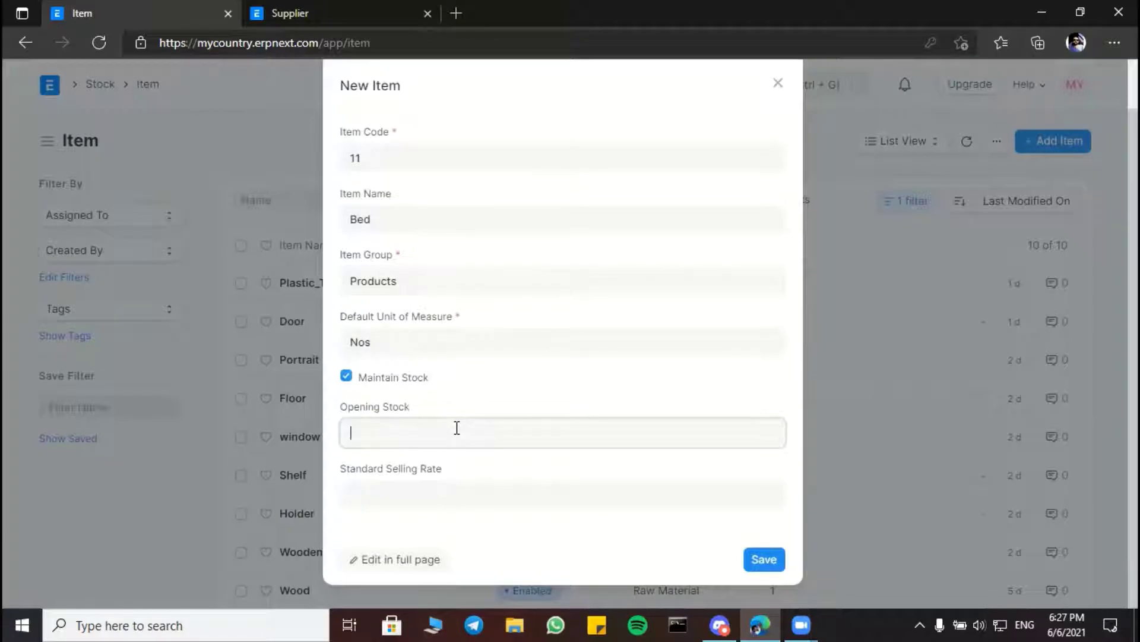
type("1000")
left_click(434, 496)
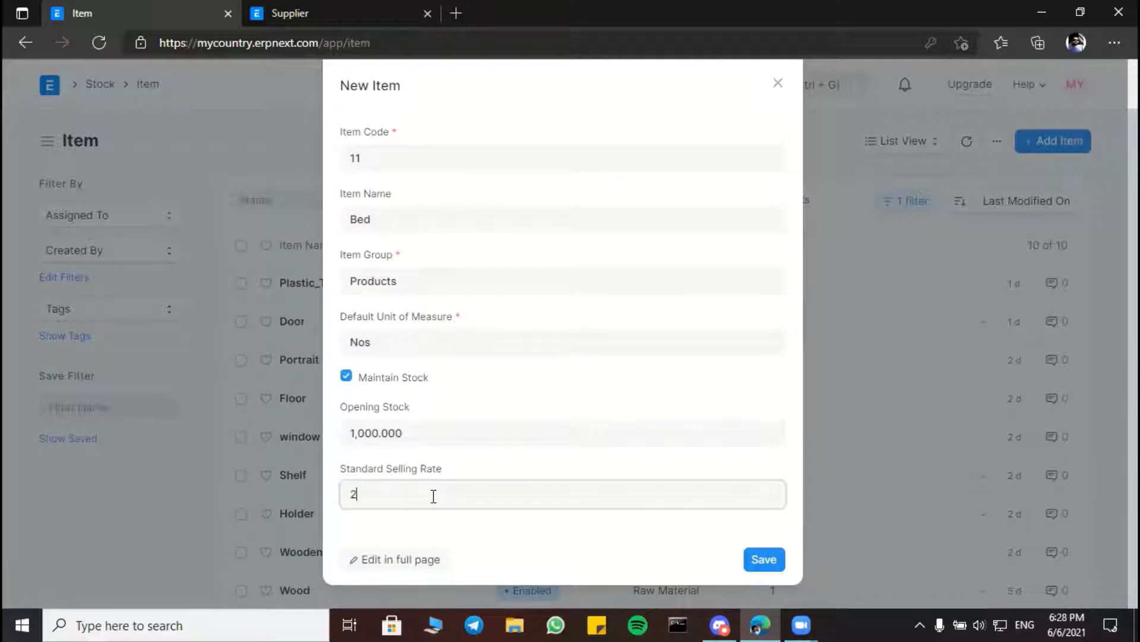
type("250")
type("0")
left_click(600, 533)
left_click(444, 564)
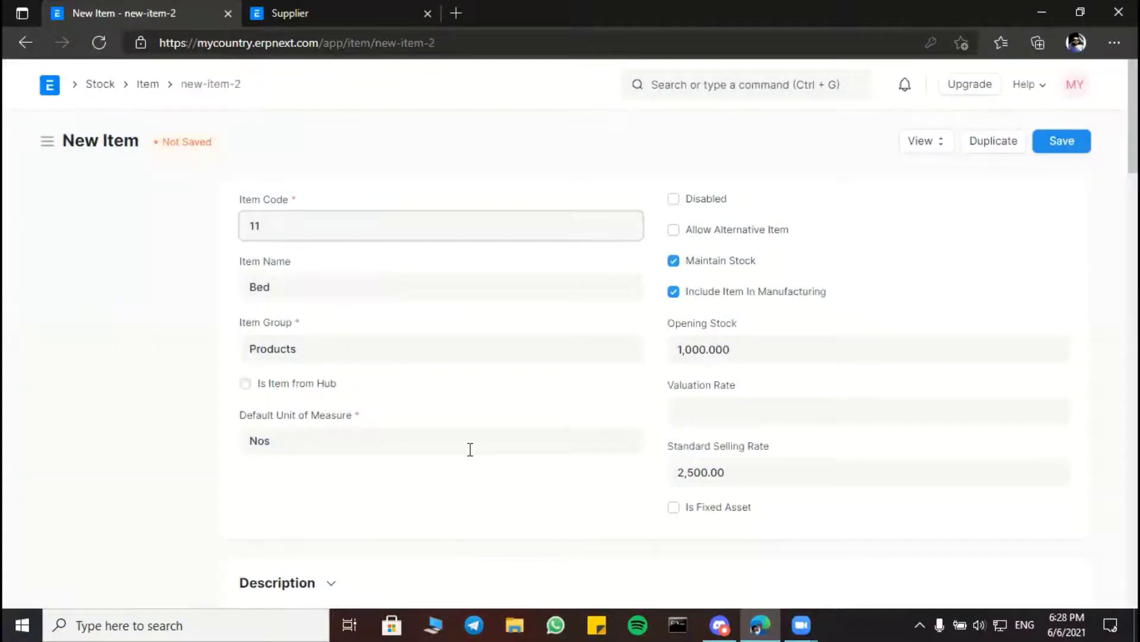
- Add an auto re-order row that checks in All Warehouses - MC and requests for Stores - MC
scroll(471, 442, "down", 7)
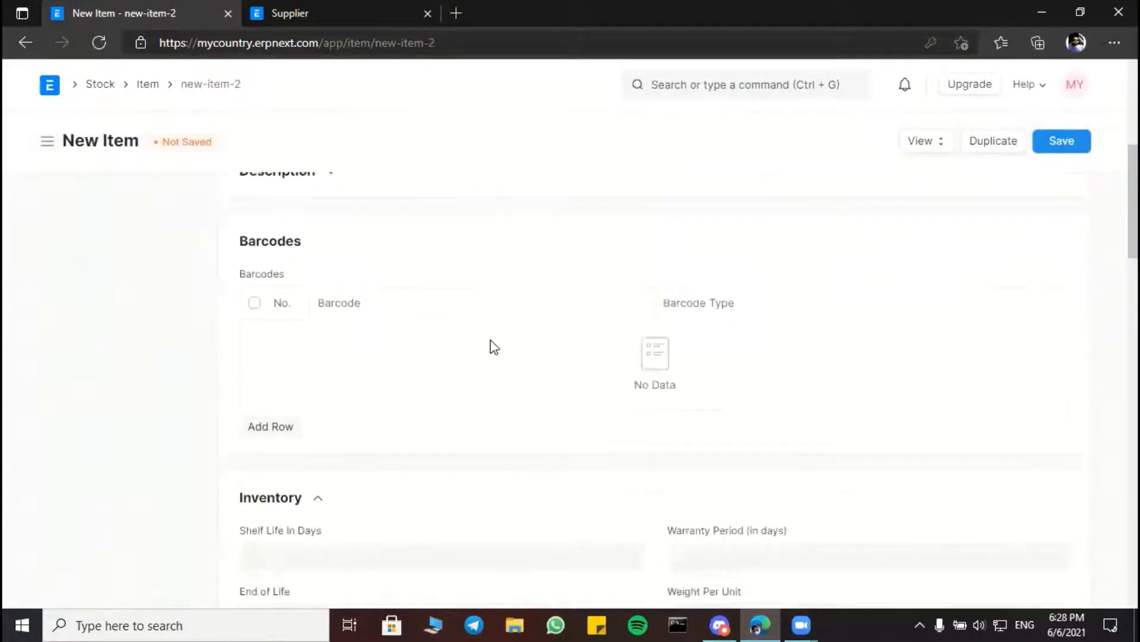
scroll(484, 345, "down", 7)
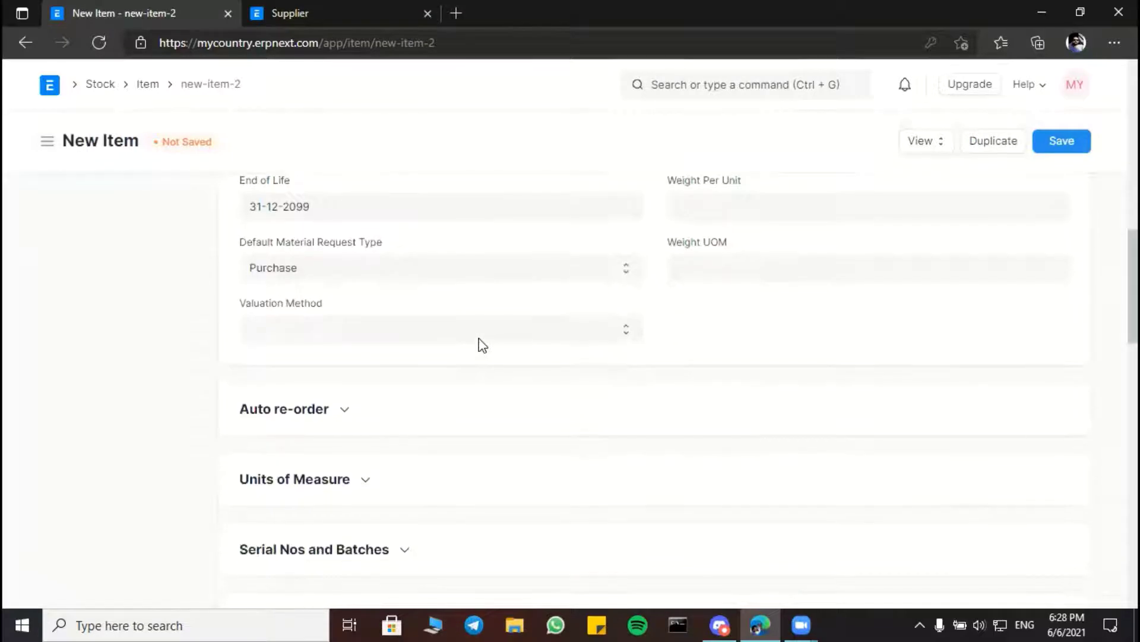
scroll(497, 347, "up", 7)
scroll(475, 356, "down", 7)
scroll(449, 368, "down", 3)
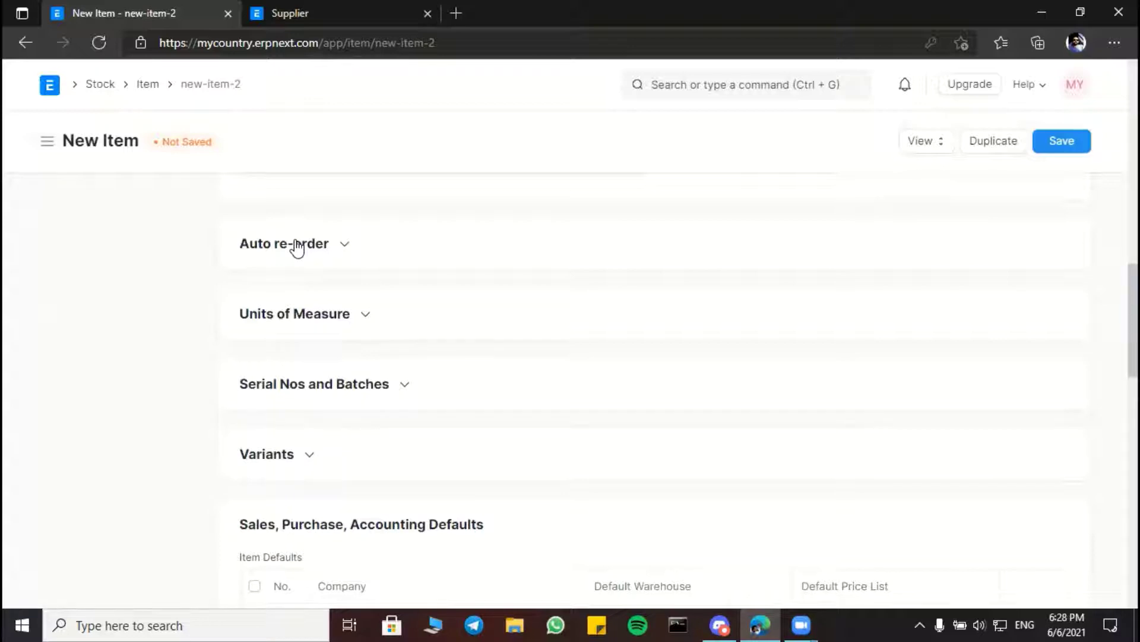
left_click(297, 249)
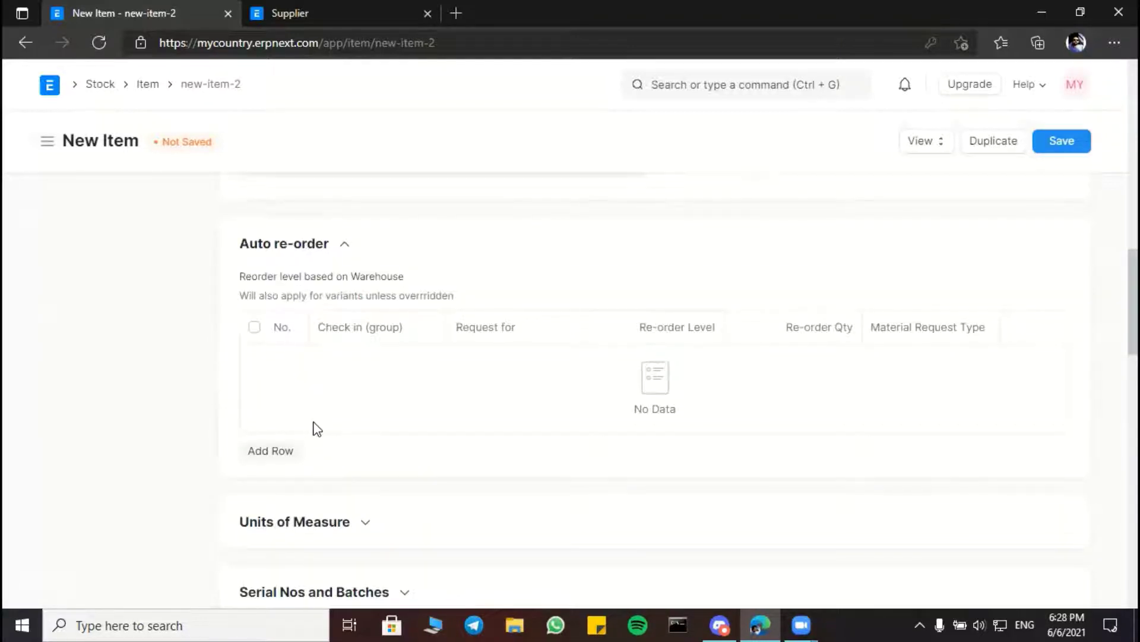
left_click(269, 452)
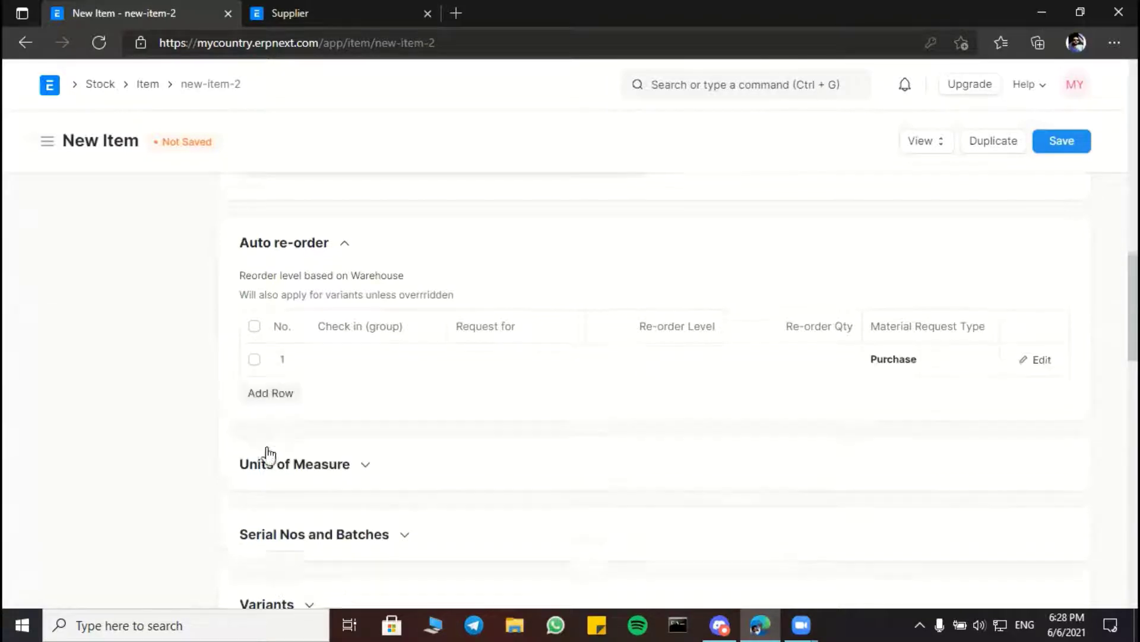
scroll(295, 433, "down", 2)
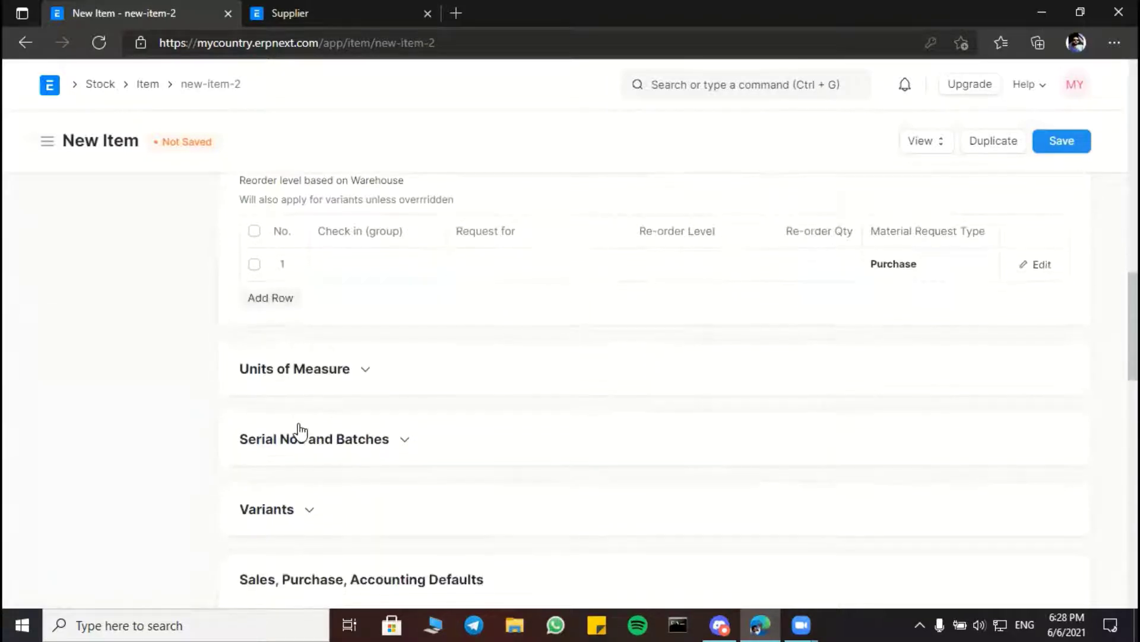
left_click(389, 264)
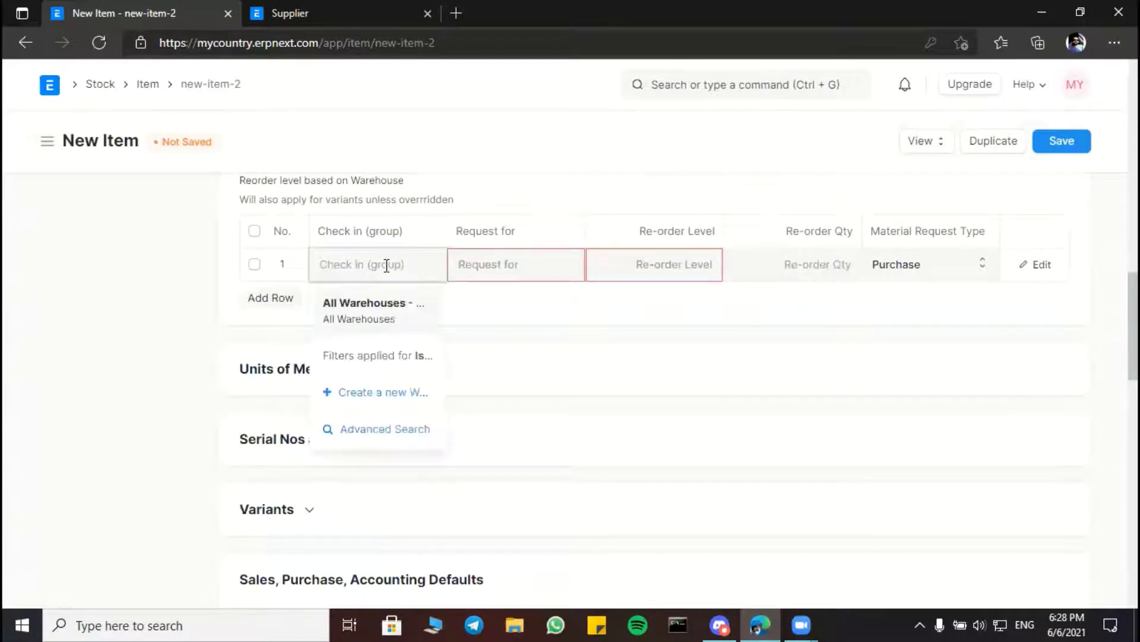
left_click(394, 320)
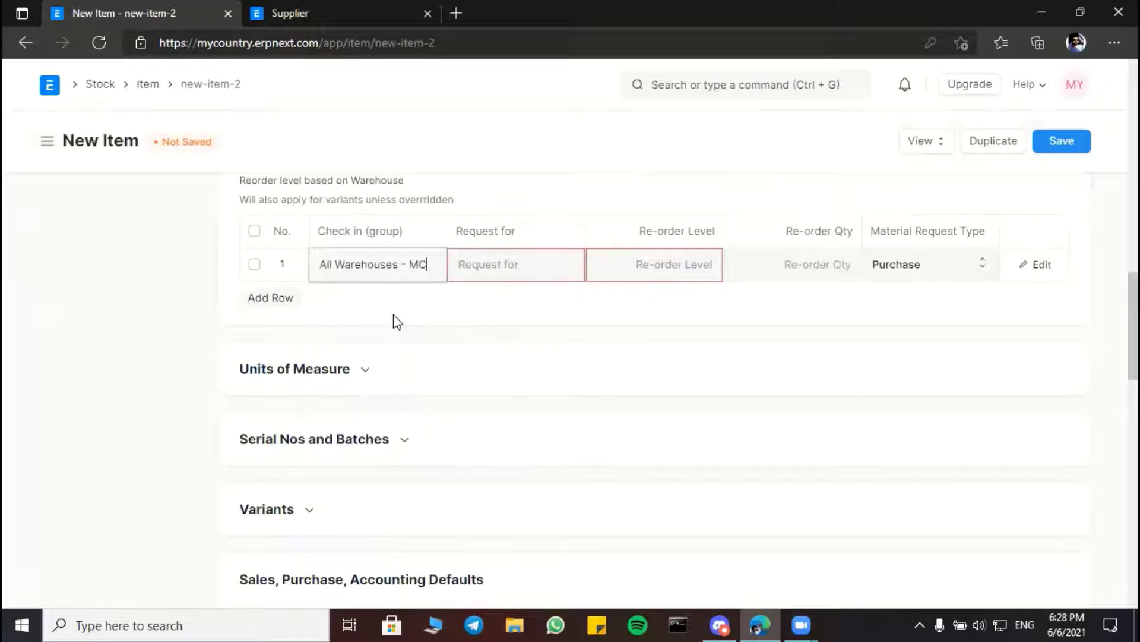
left_click(525, 264)
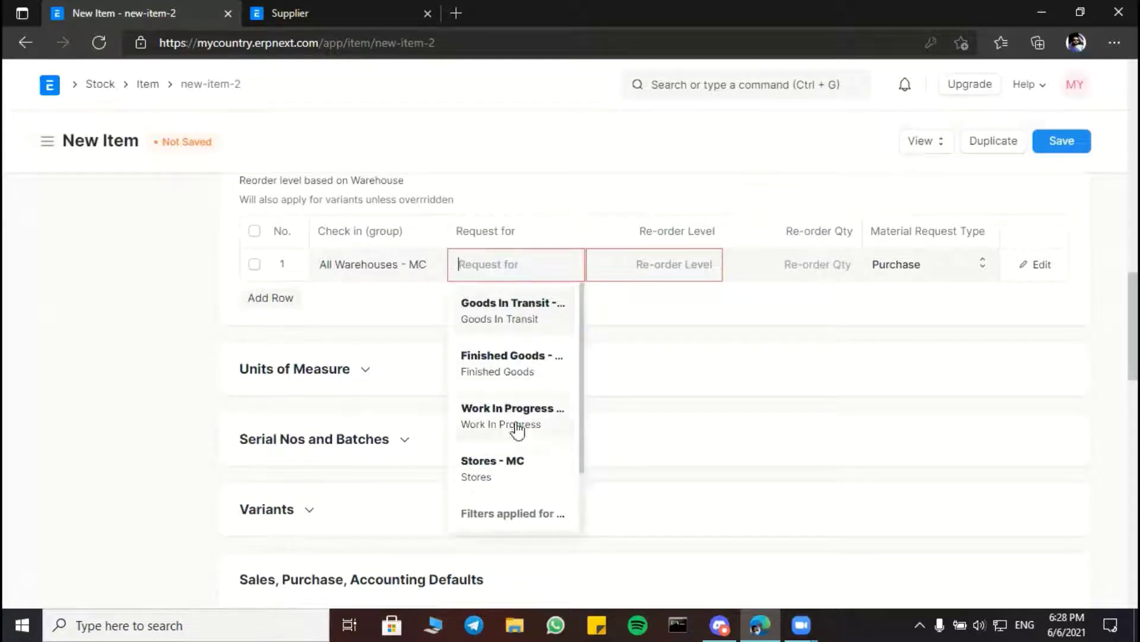
left_click(512, 466)
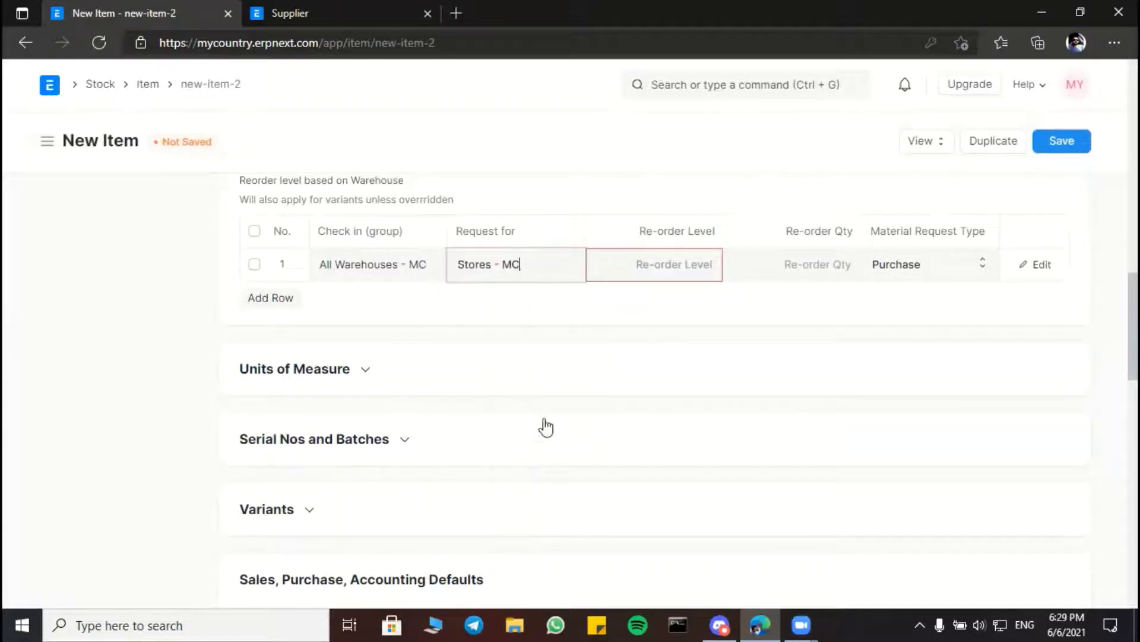
- Set the auto re-order row's re-order level to 5, re-order quantity to 20 and material request type to Manufacture
left_click(677, 265)
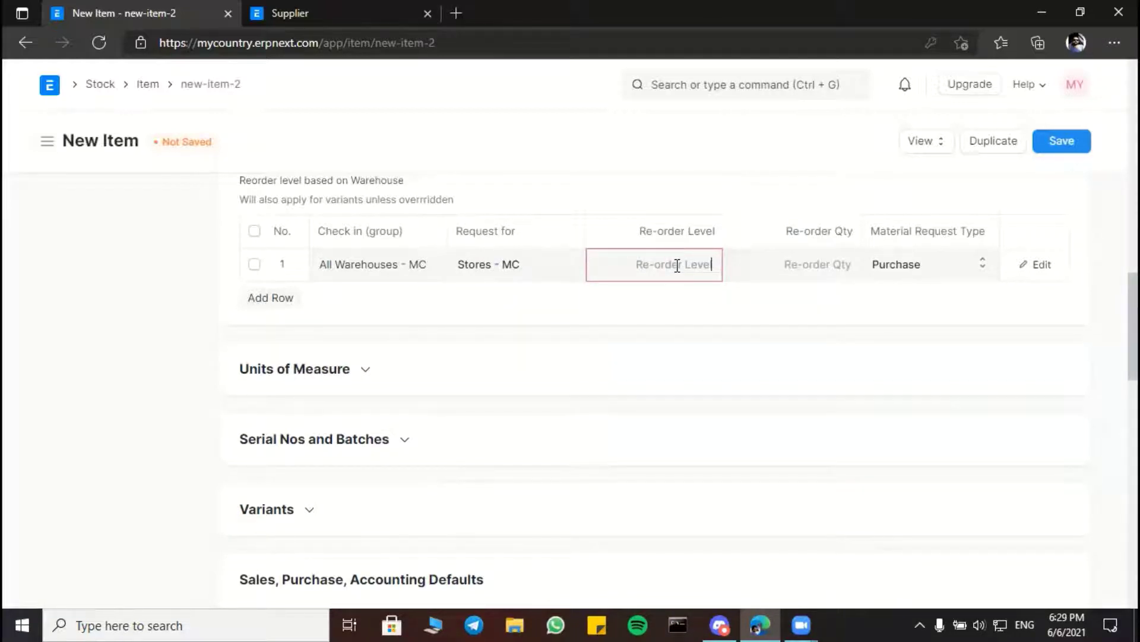
type("5")
left_click(753, 262)
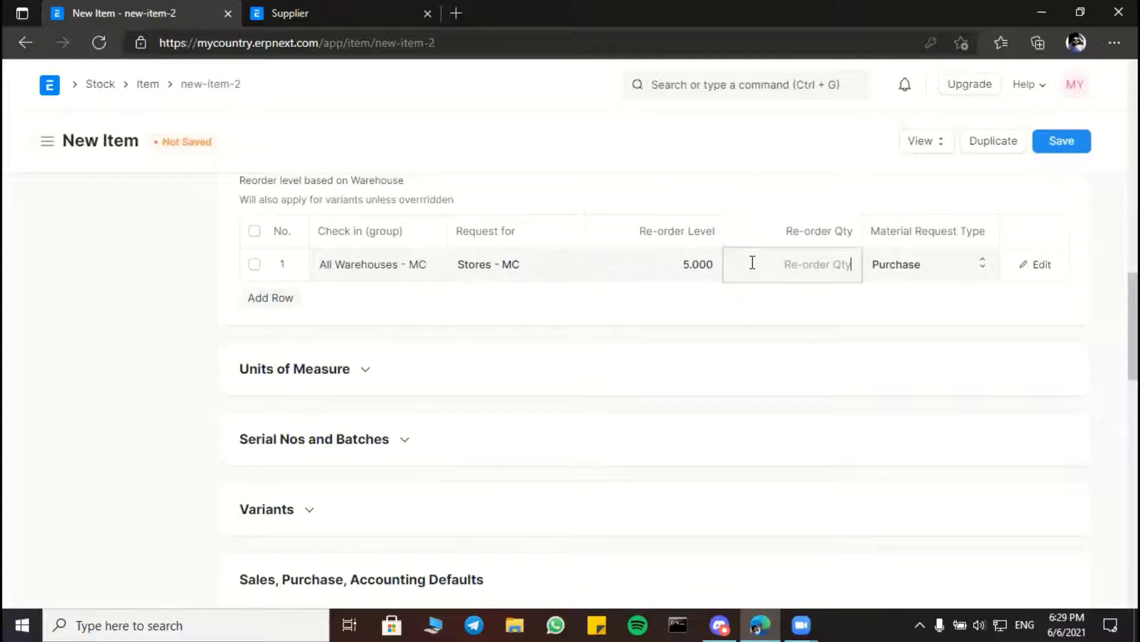
type("20")
left_click(891, 313)
left_click(919, 275)
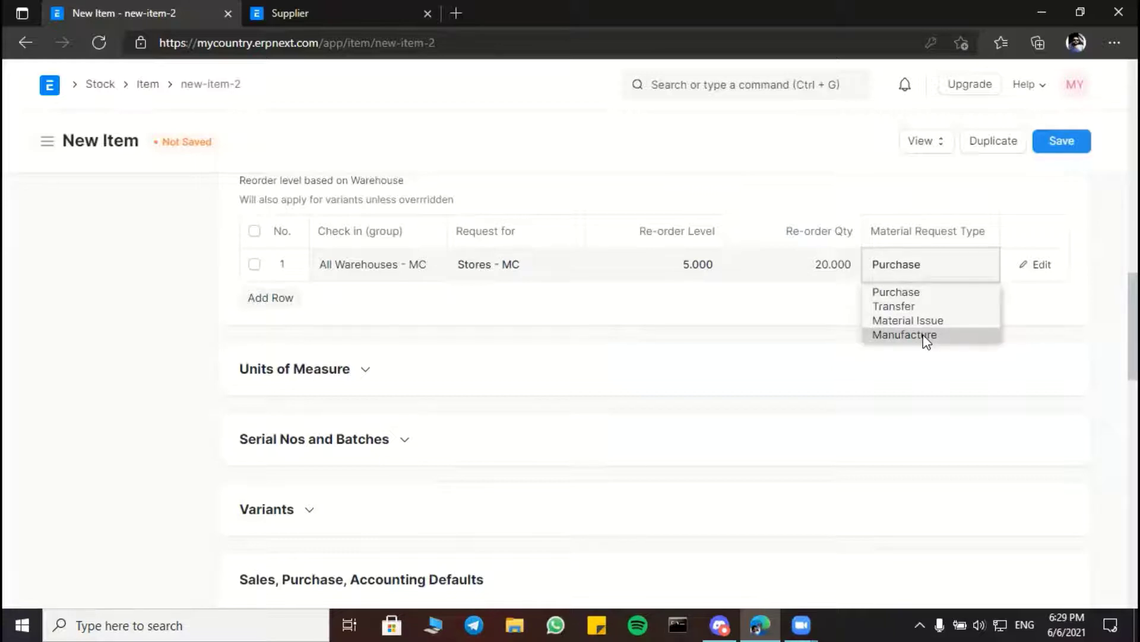
left_click(923, 334)
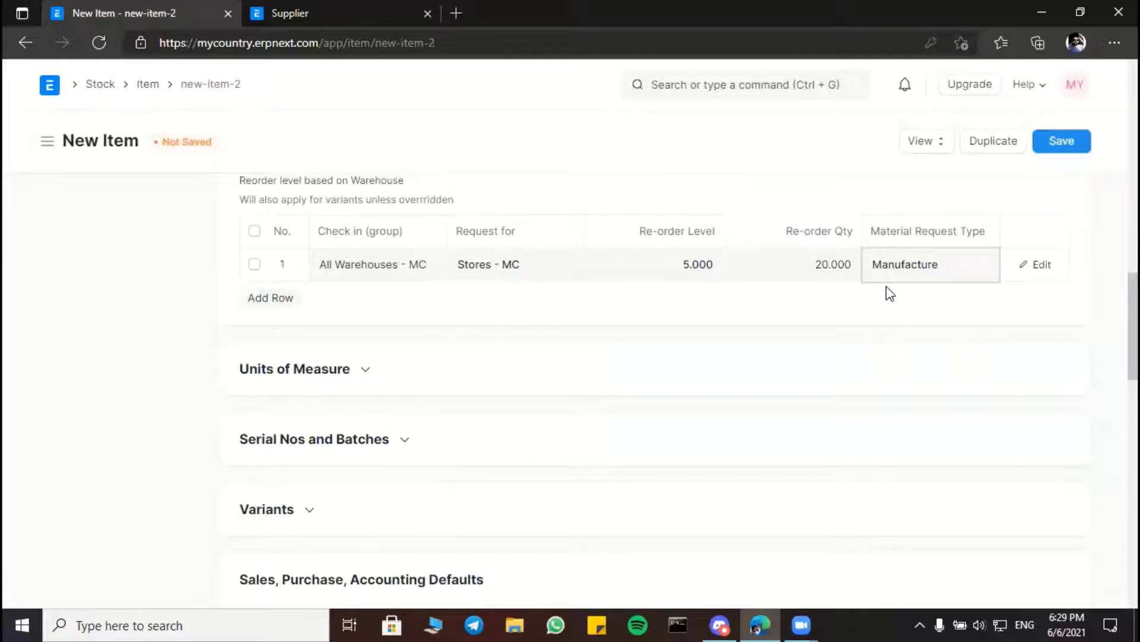
- Save the Bed item, go back to the Item list and open the Bed record from it
left_click(1061, 148)
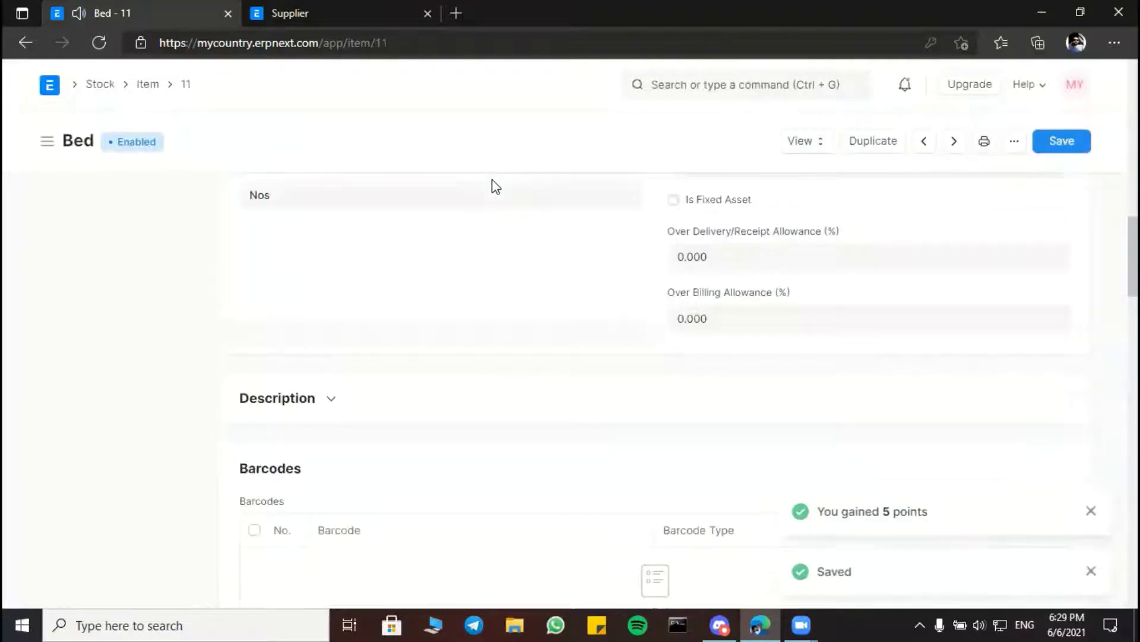
scroll(492, 252, "up", 15)
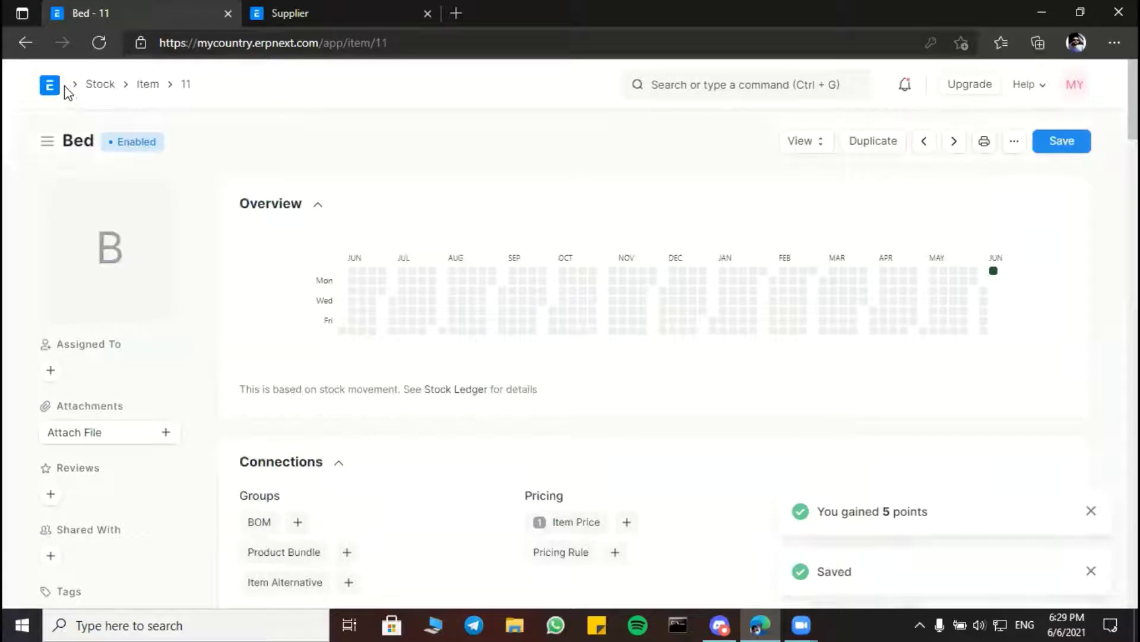
left_click(148, 85)
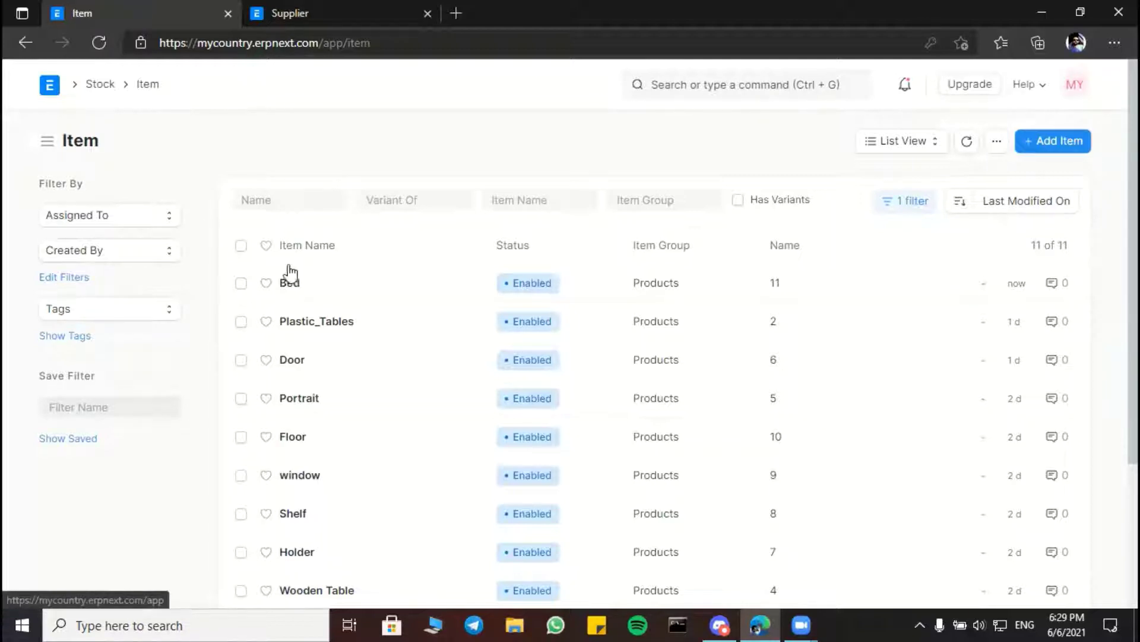
left_click(291, 284)
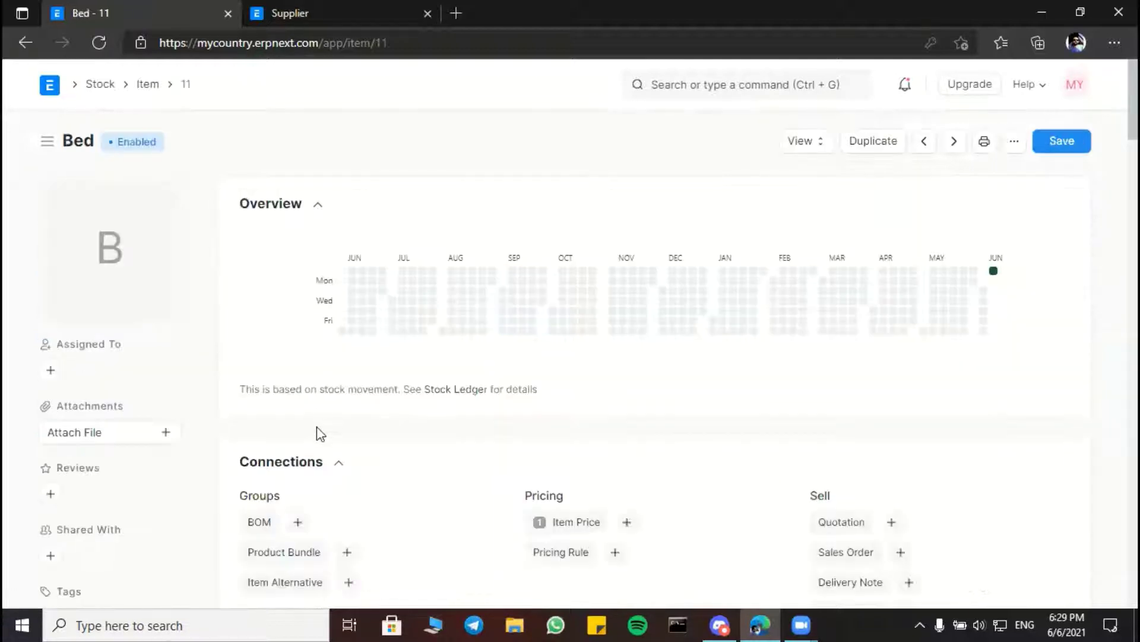
- Create a new BOM from the Bed item and add an empty row to its materials table
left_click(295, 525)
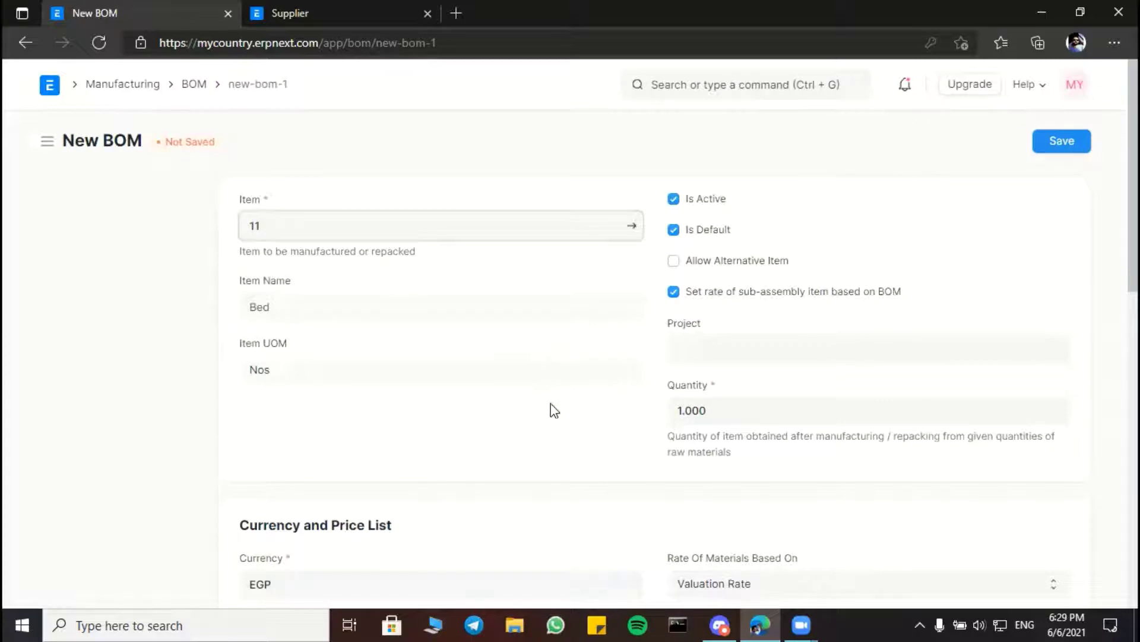
scroll(549, 418, "down", 1)
scroll(594, 345, "down", 2)
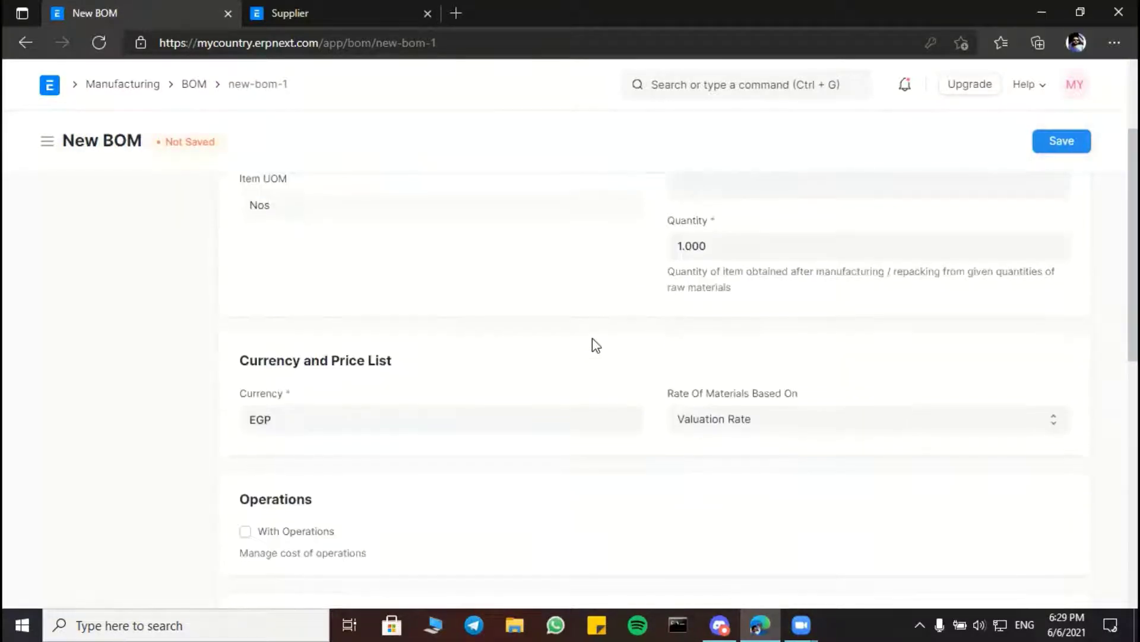
scroll(592, 316, "down", 2)
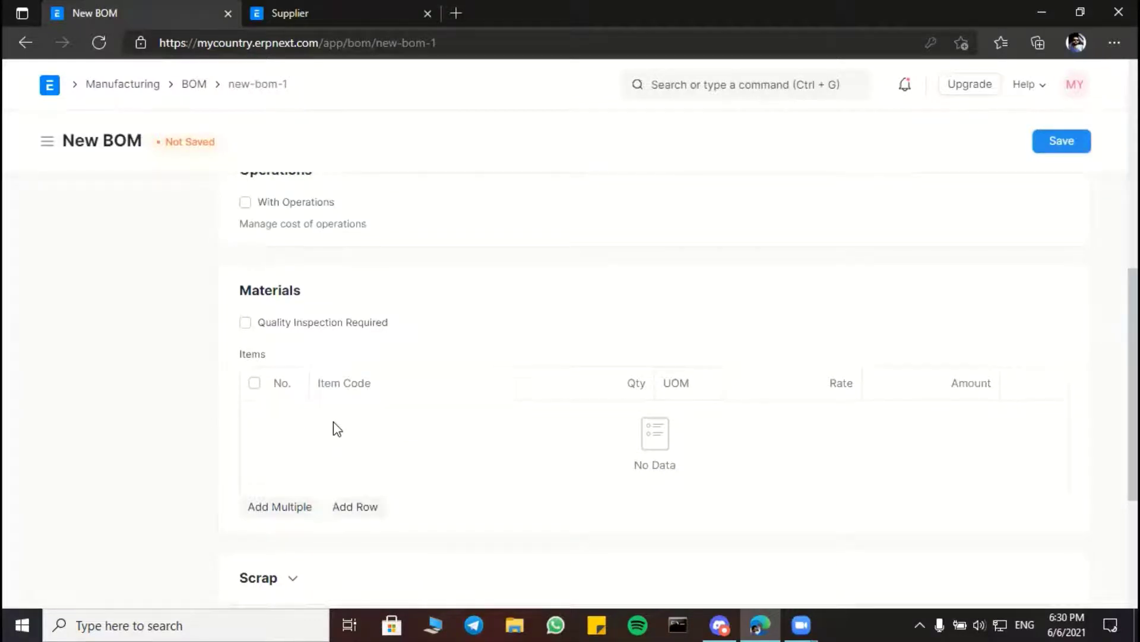
left_click(371, 508)
scroll(370, 509, "down", 4)
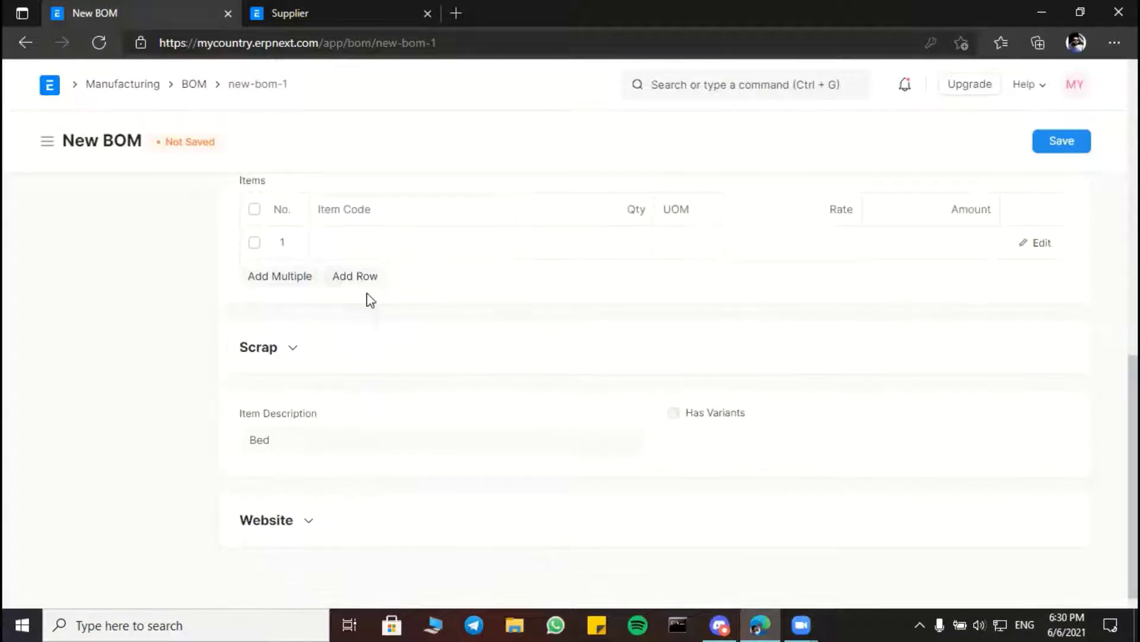
- Fill the BOM's material row with item 11 (Bed) and set its quantity to 4
left_click(424, 240)
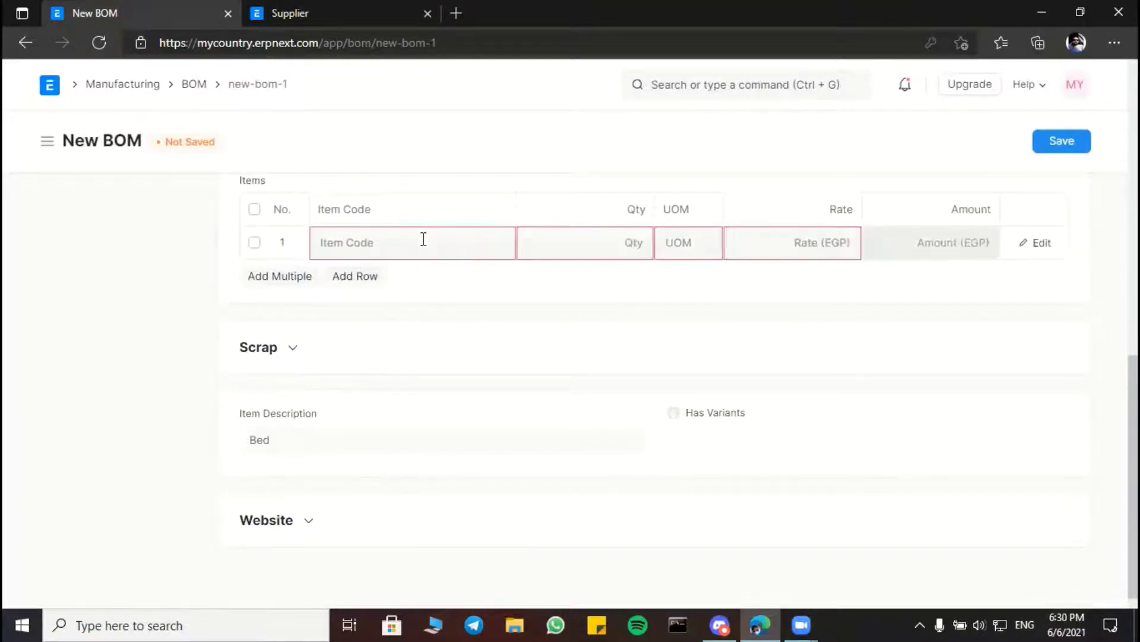
type("11")
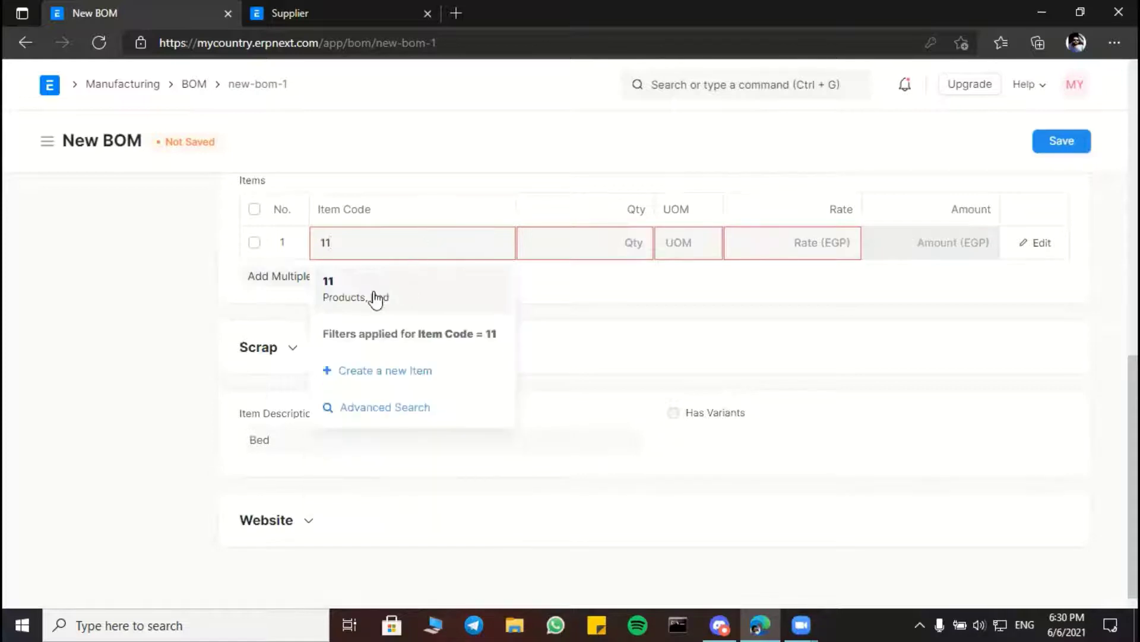
left_click(375, 298)
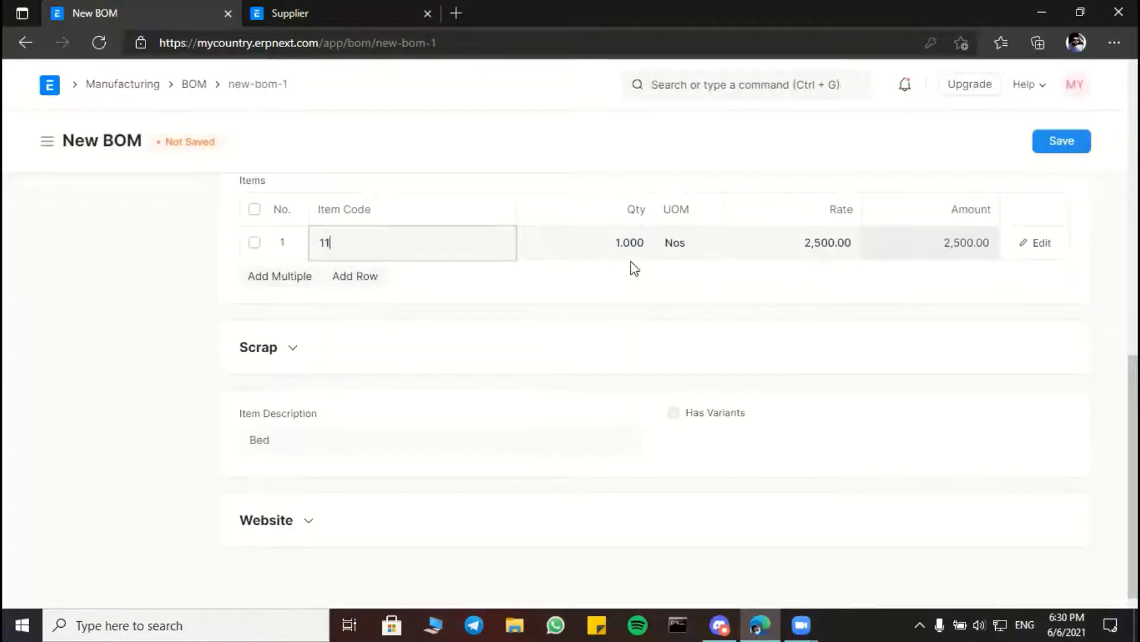
left_click(621, 241)
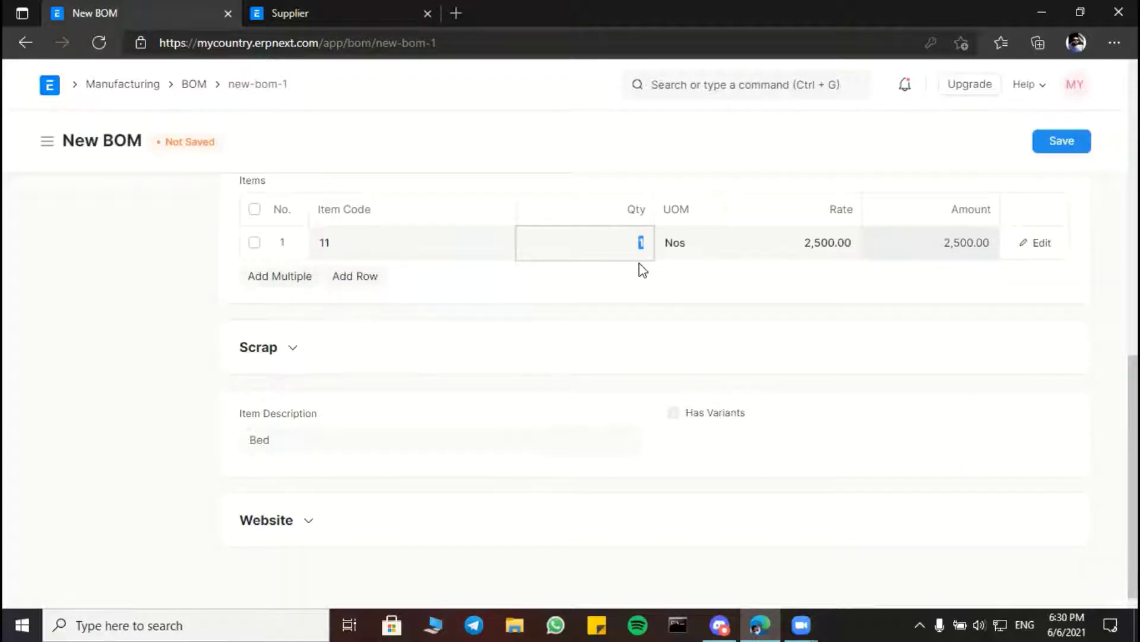
type("2")
double_click(641, 243)
type("4")
left_click(653, 285)
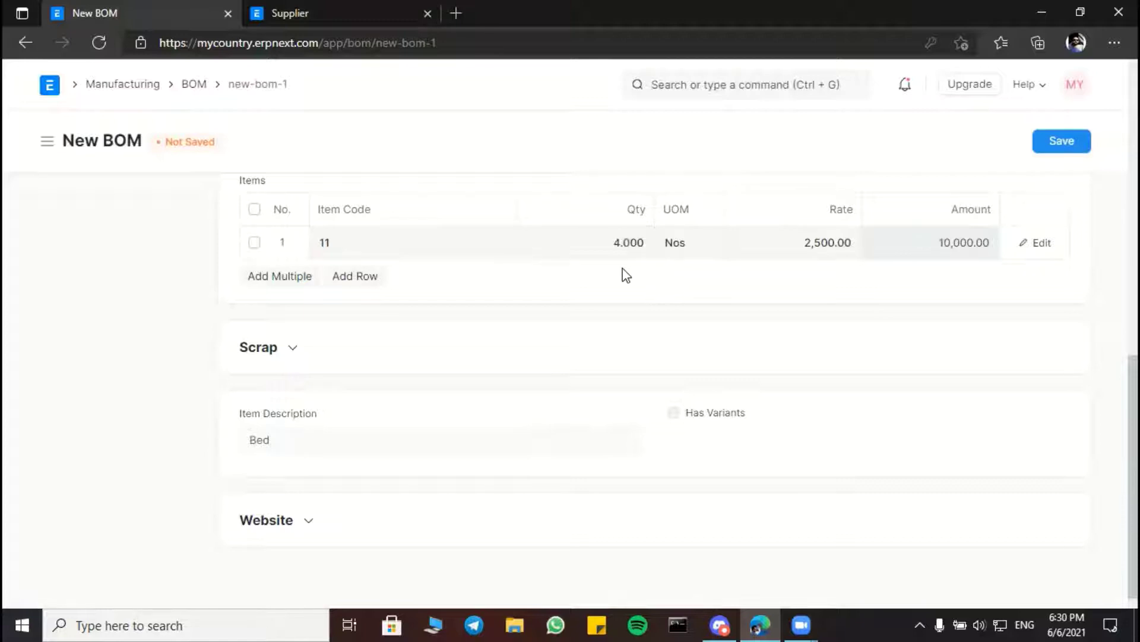
- Save the Bed BOM and submit it permanently
scroll(621, 262, "up", 1)
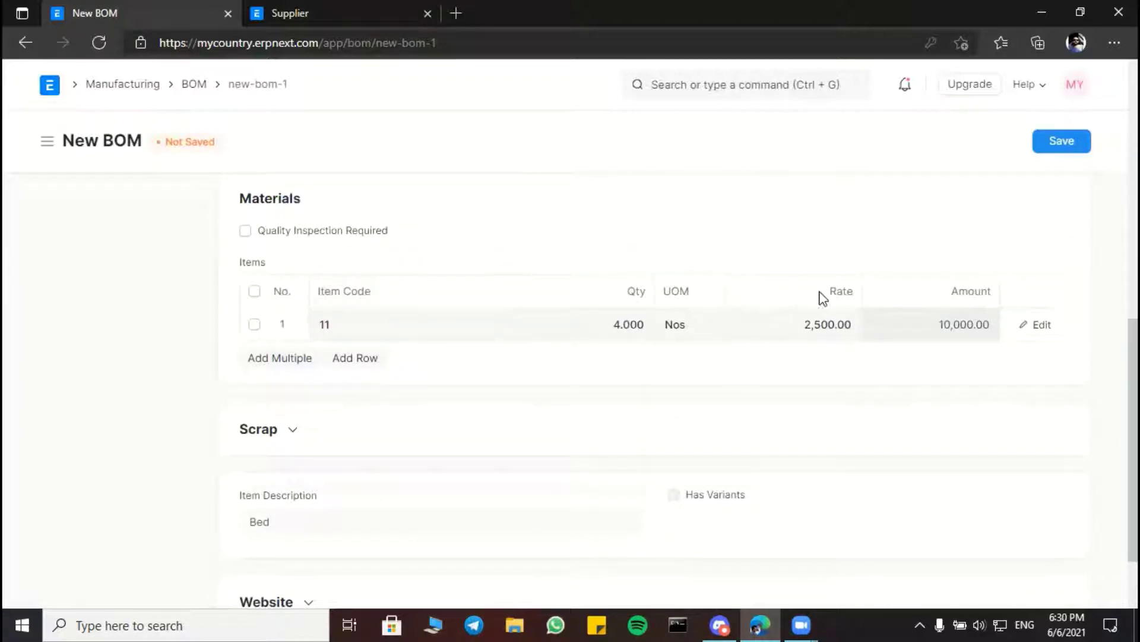
left_click(1059, 145)
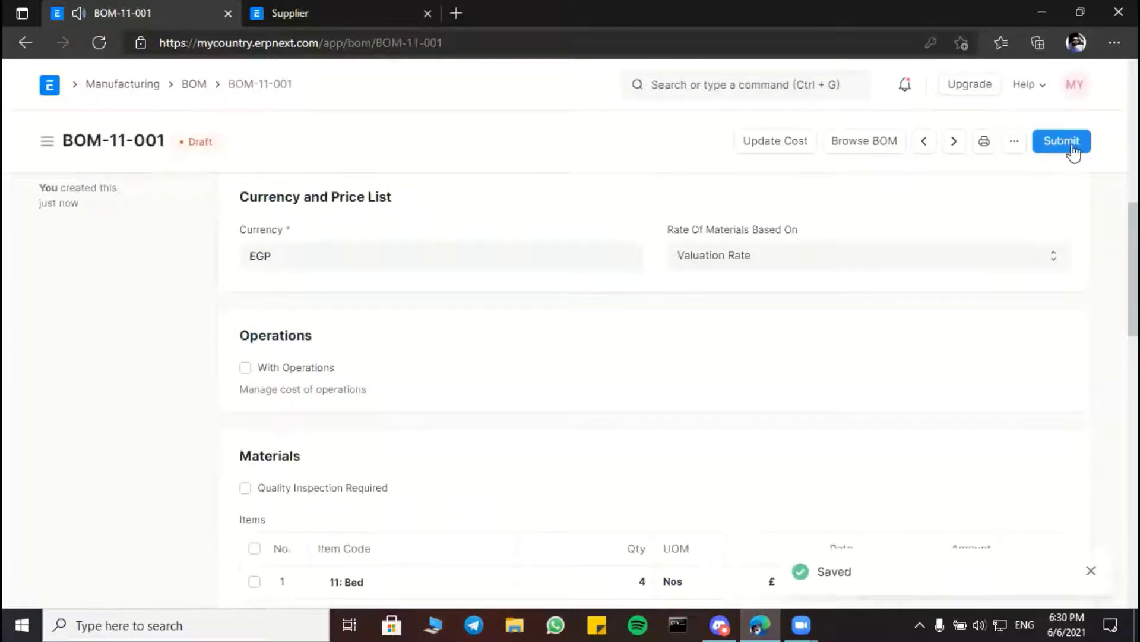
left_click(1064, 143)
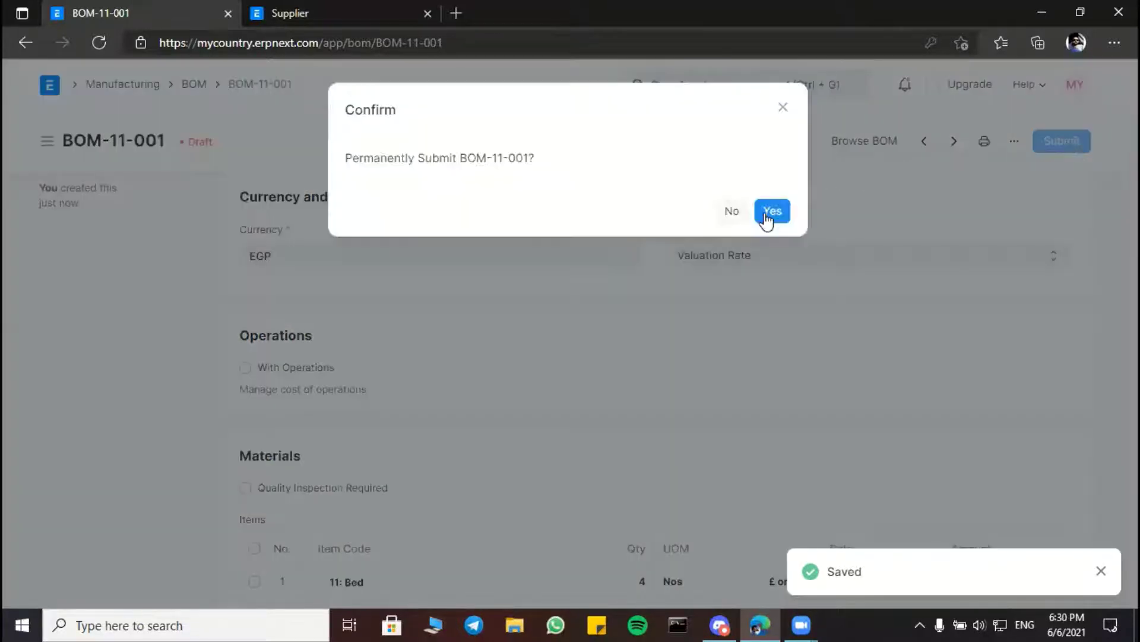
left_click(772, 211)
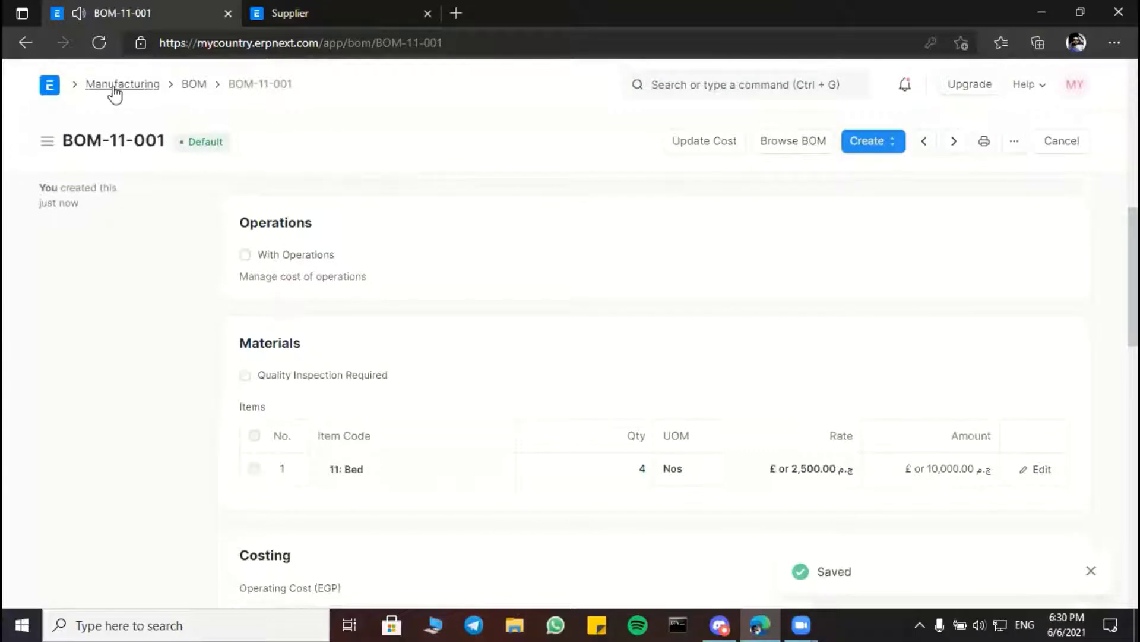
- Review the Item list from the home page and return to the home page
left_click(67, 89)
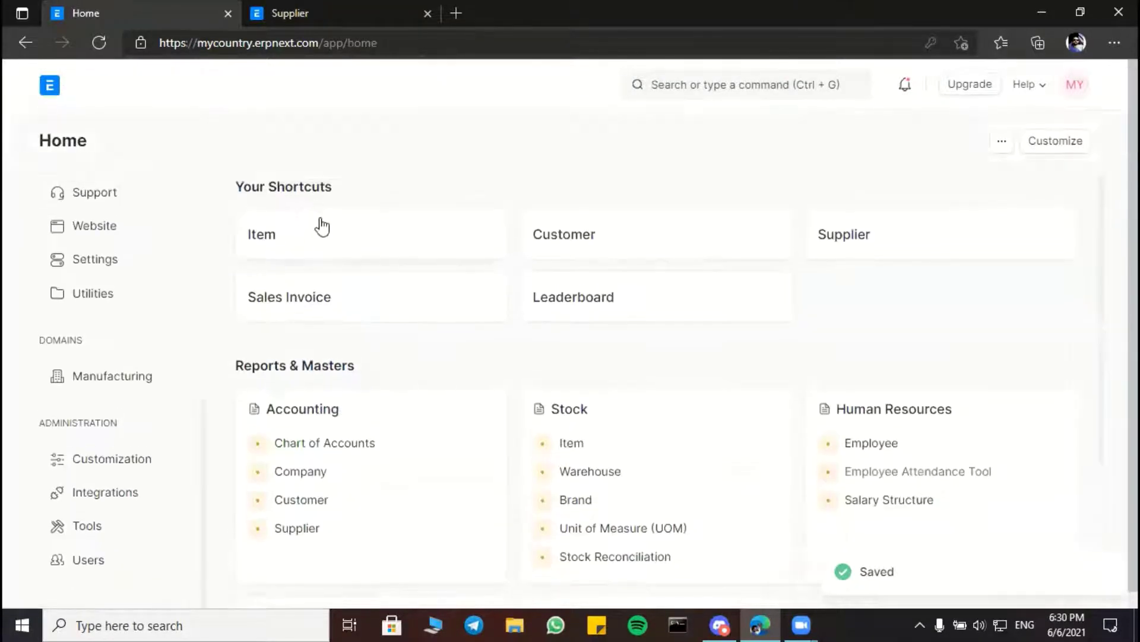
left_click(321, 224)
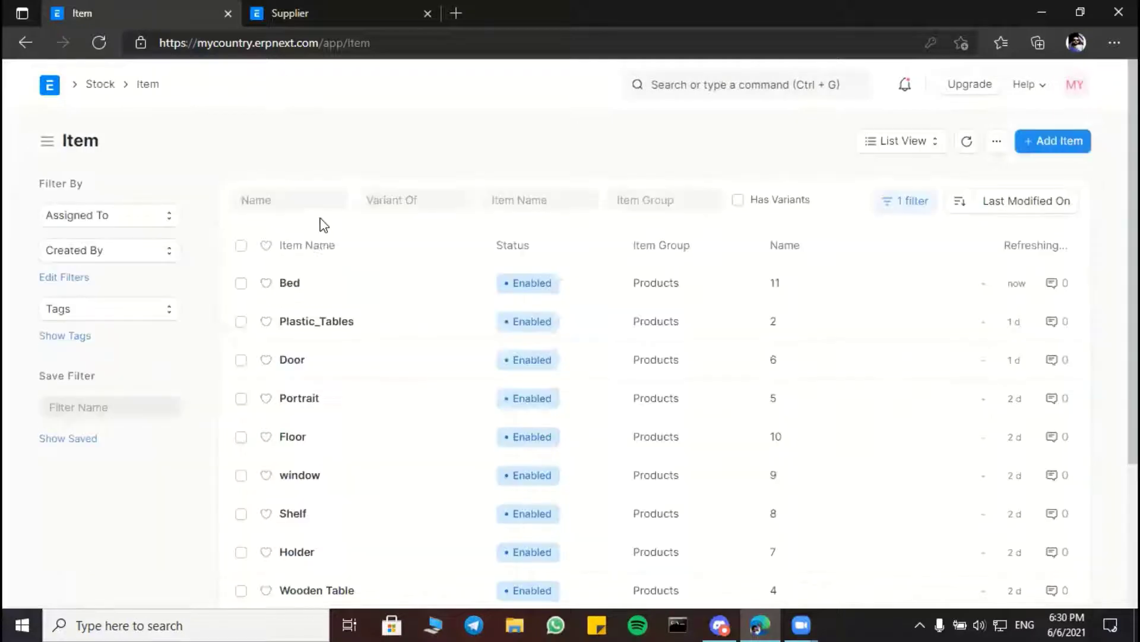
left_click(52, 88)
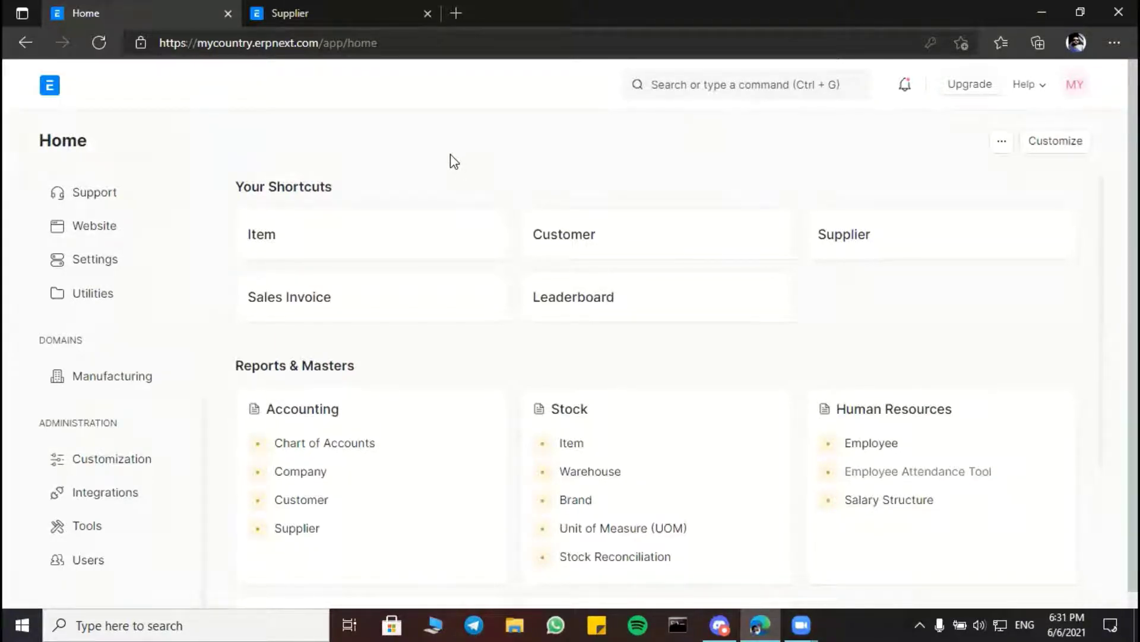
- Add a new customer with the customer's full name and type Individual, and save it
left_click(582, 237)
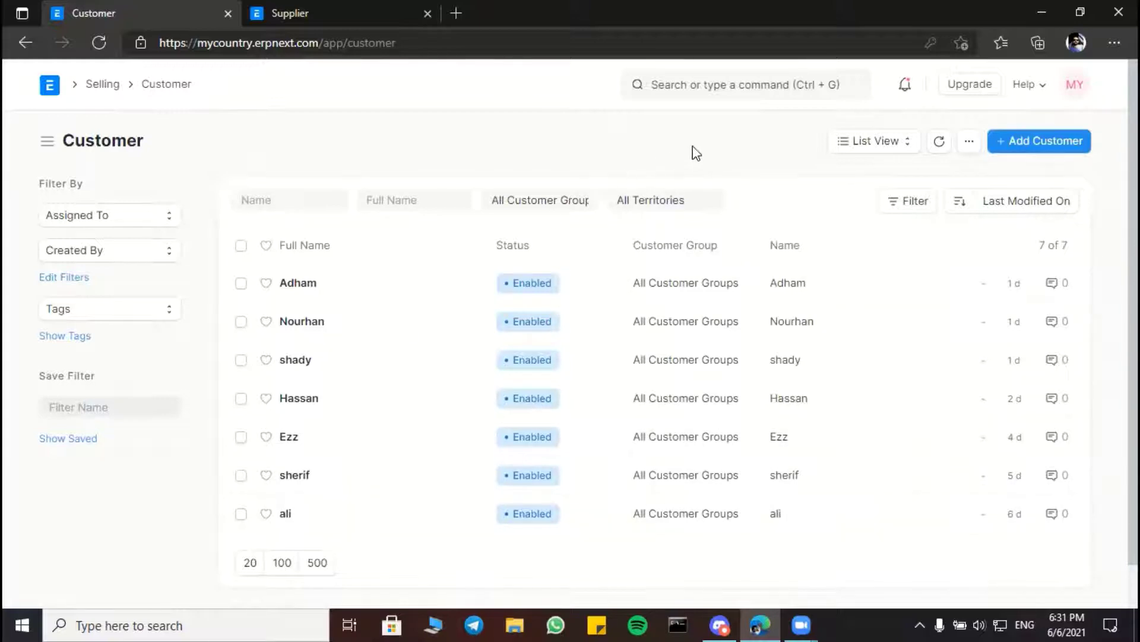
left_click(1025, 148)
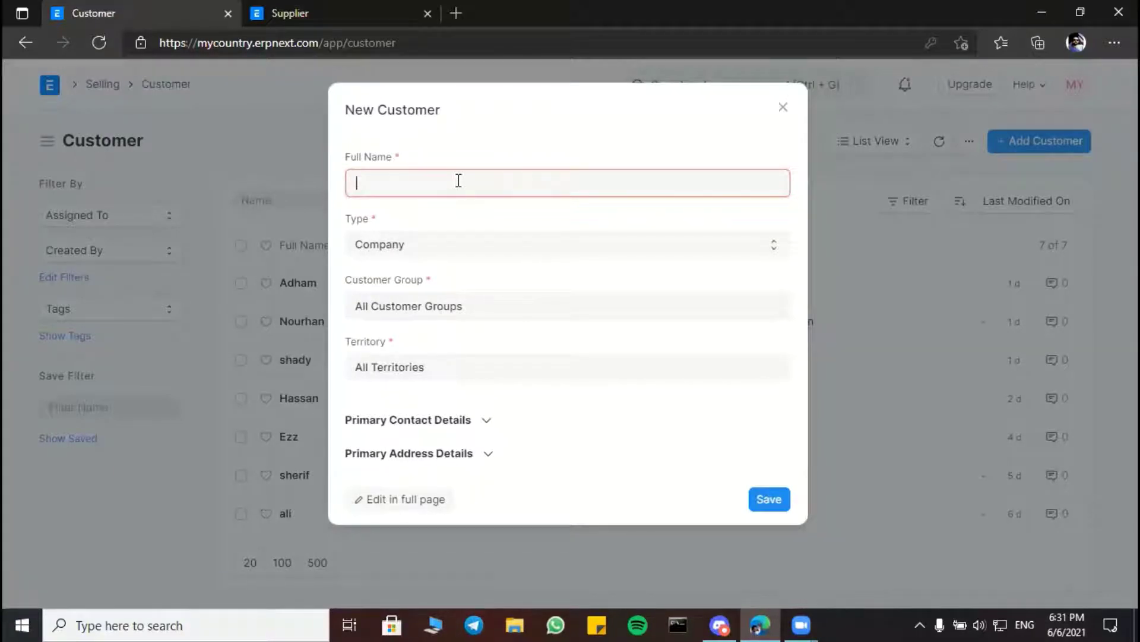
type("omar")
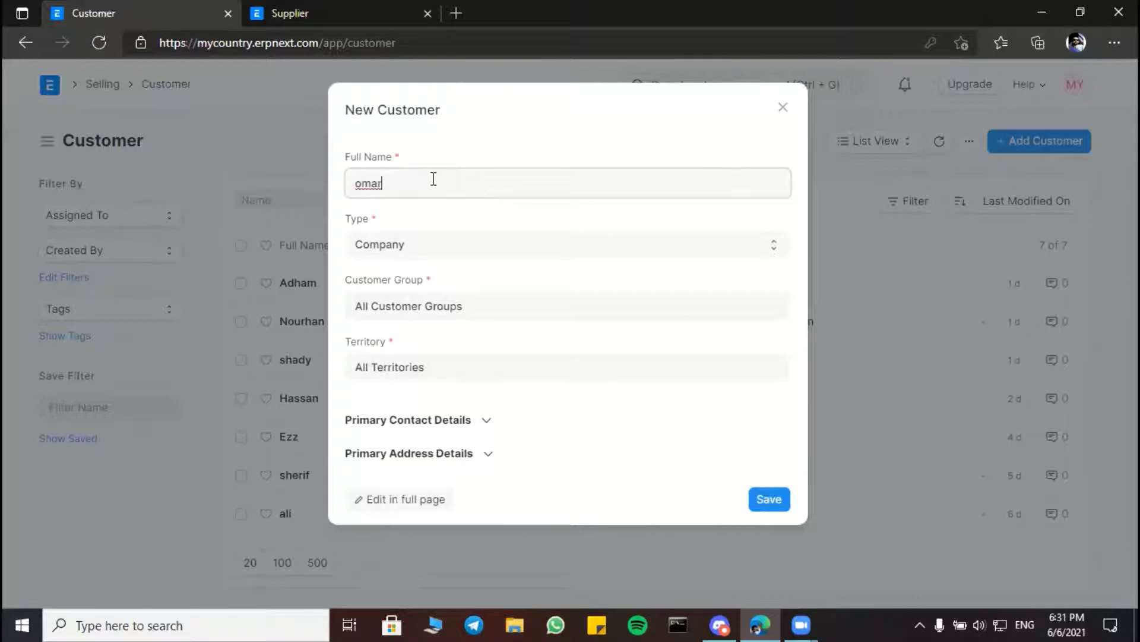
left_click(442, 245)
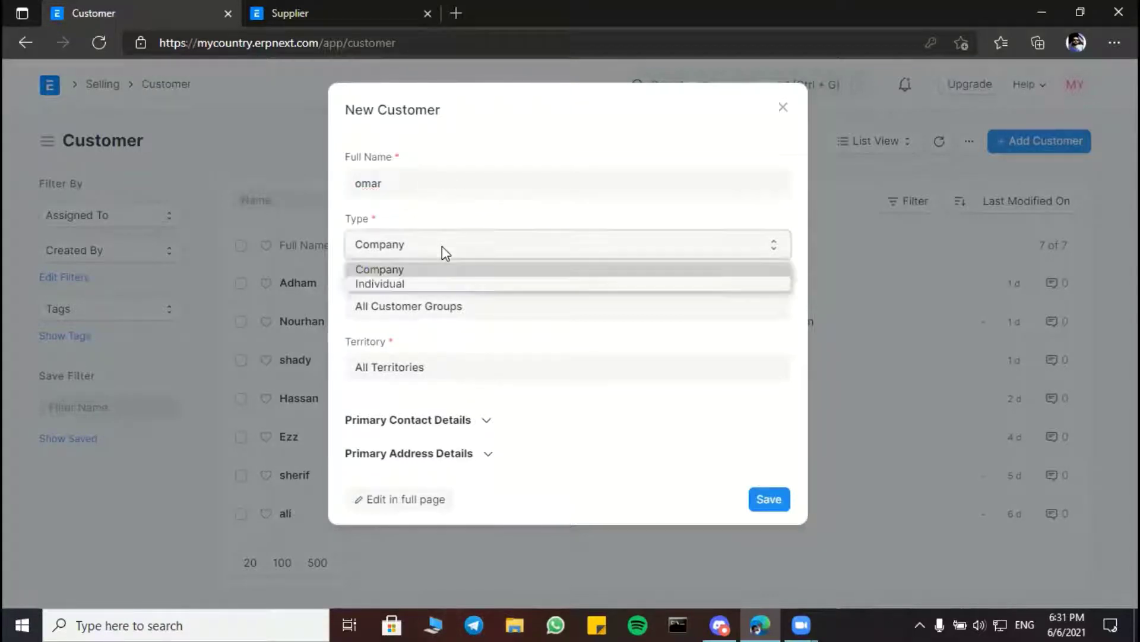
left_click(396, 285)
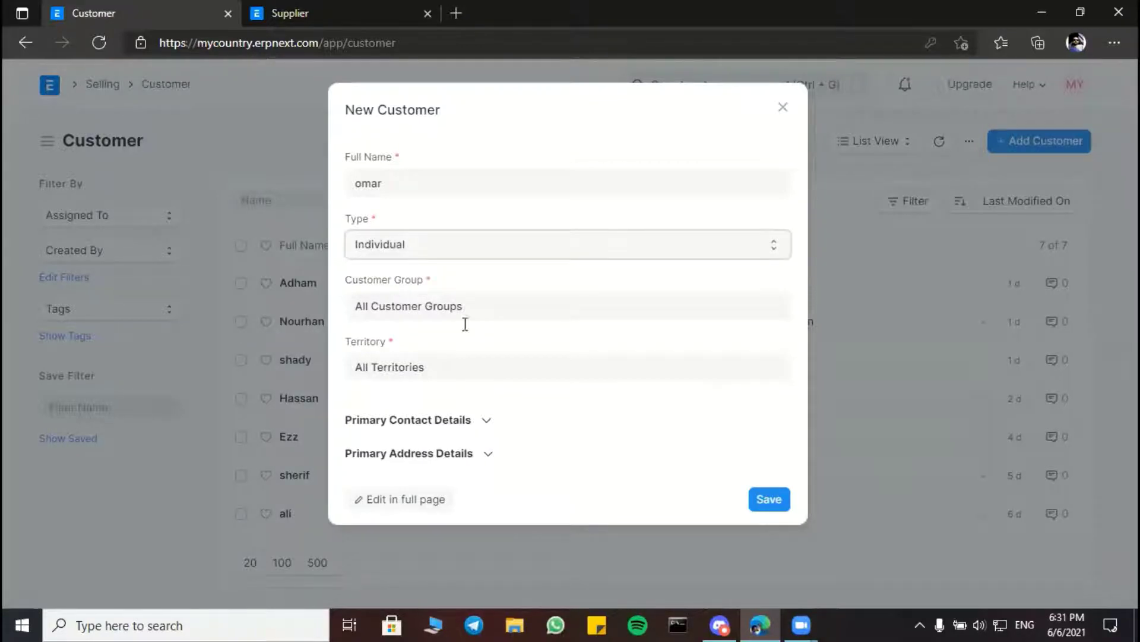
left_click(760, 503)
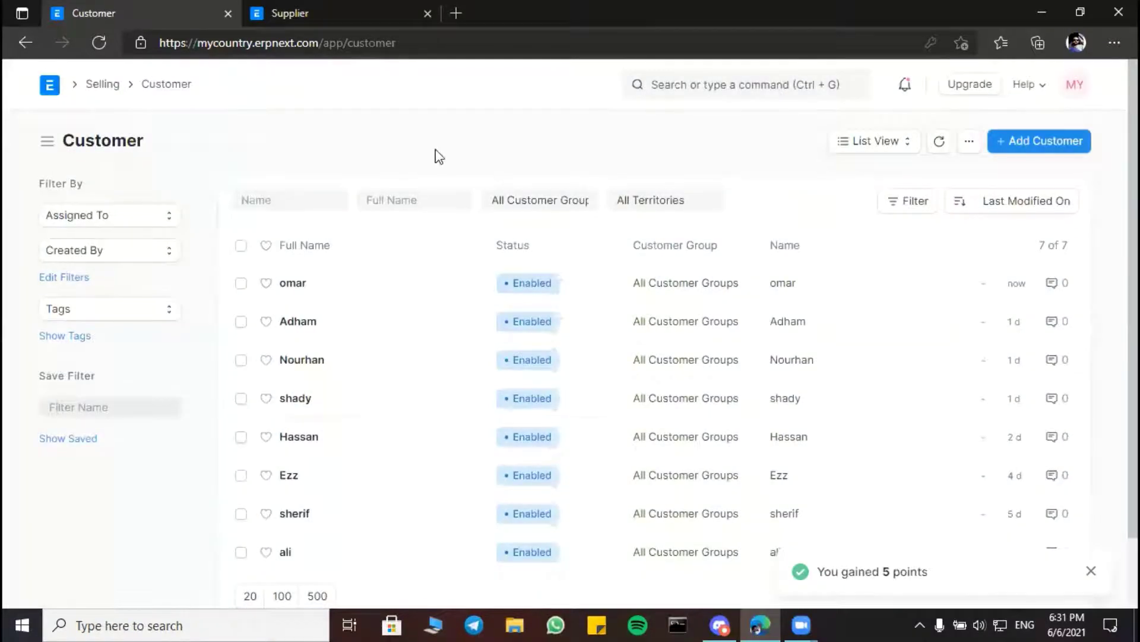
- Go to the Sales Order list in the Selling module and start a new sales order
left_click(52, 88)
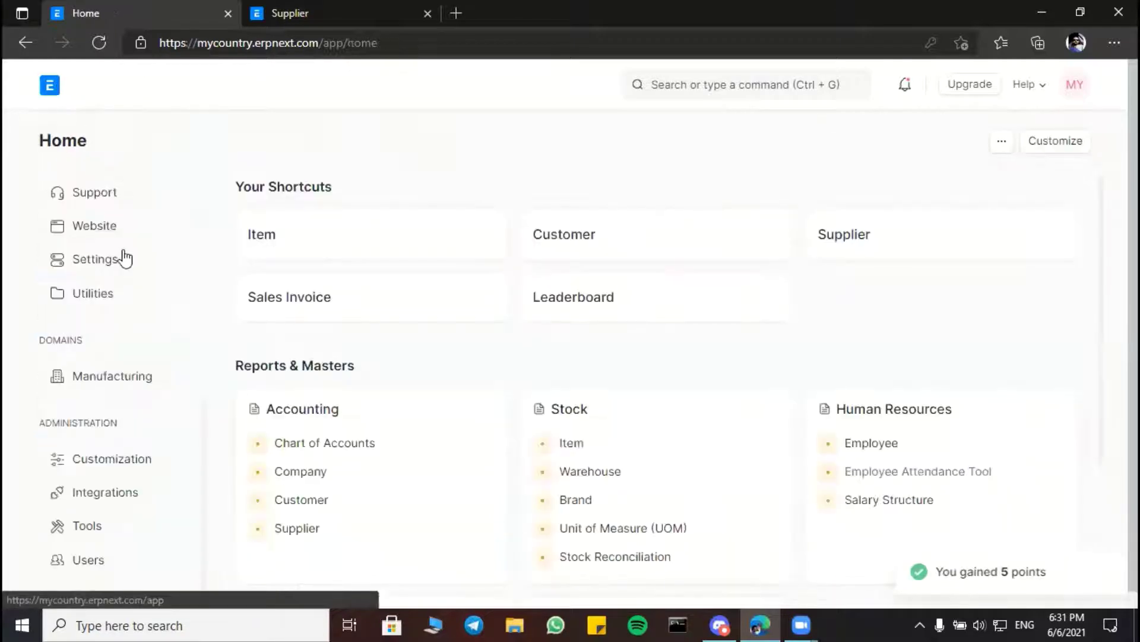
scroll(123, 263, "down", 1)
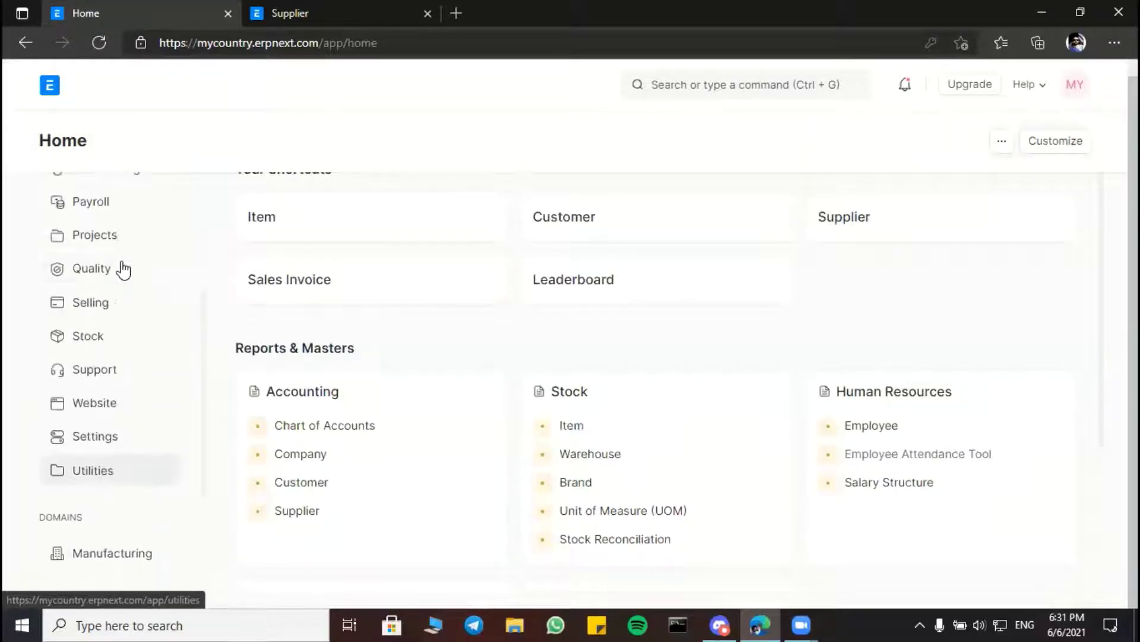
left_click(97, 305)
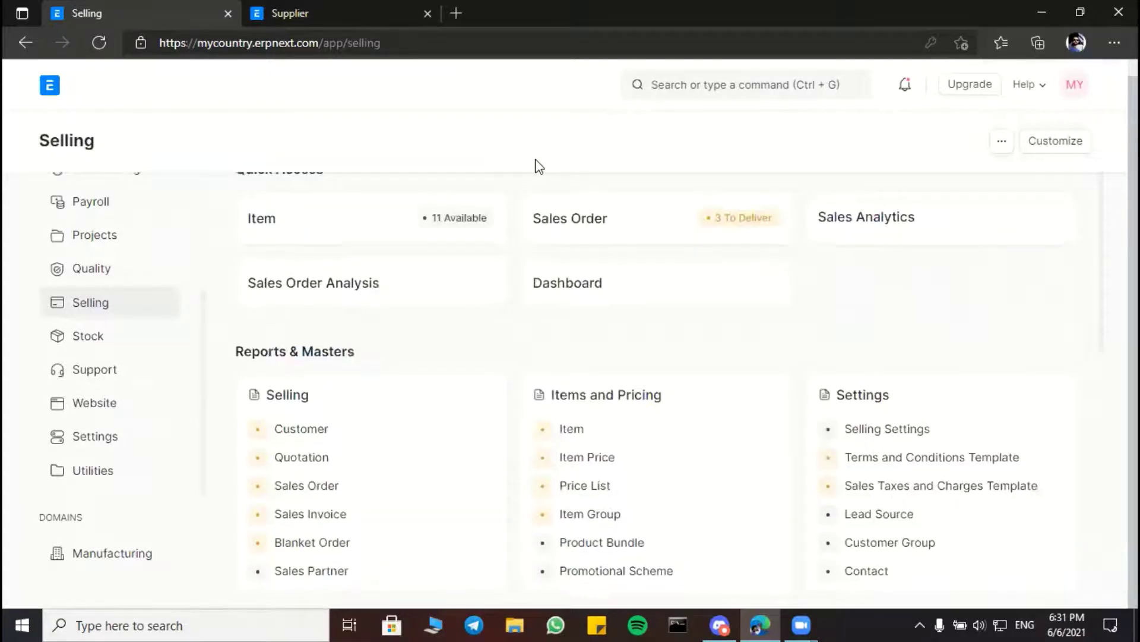
scroll(540, 166, "up", 1)
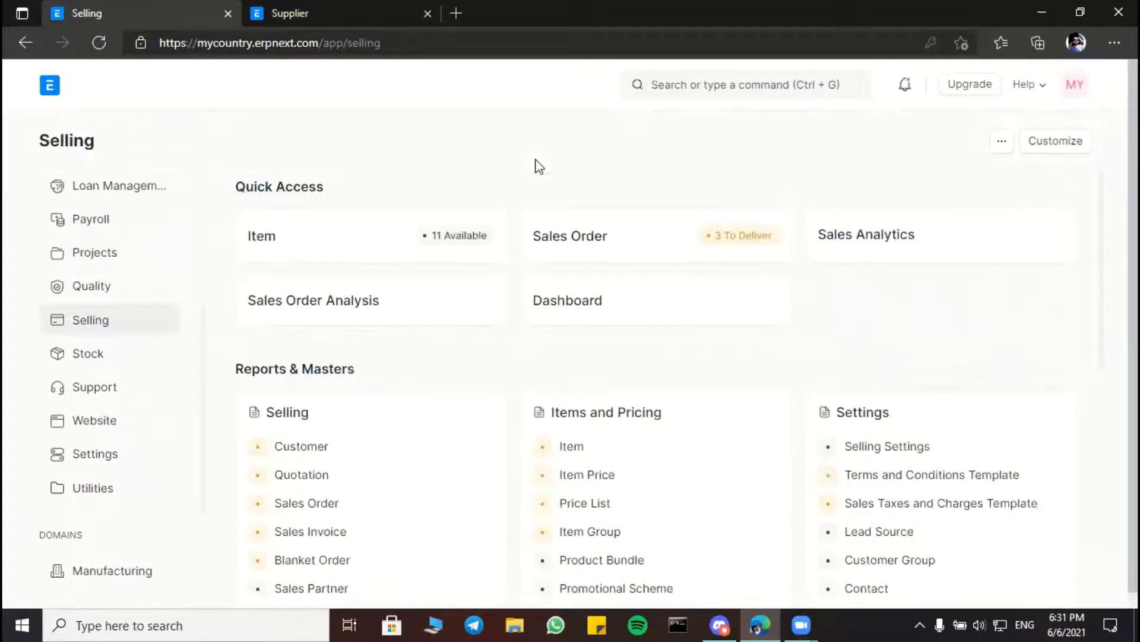
left_click(569, 237)
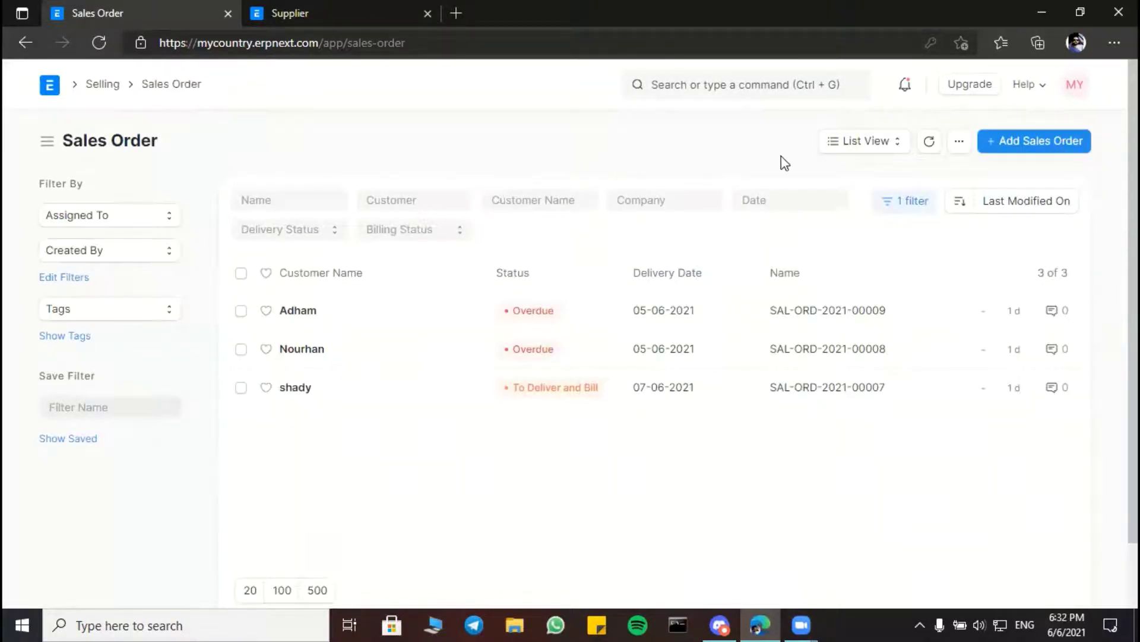
left_click(1026, 148)
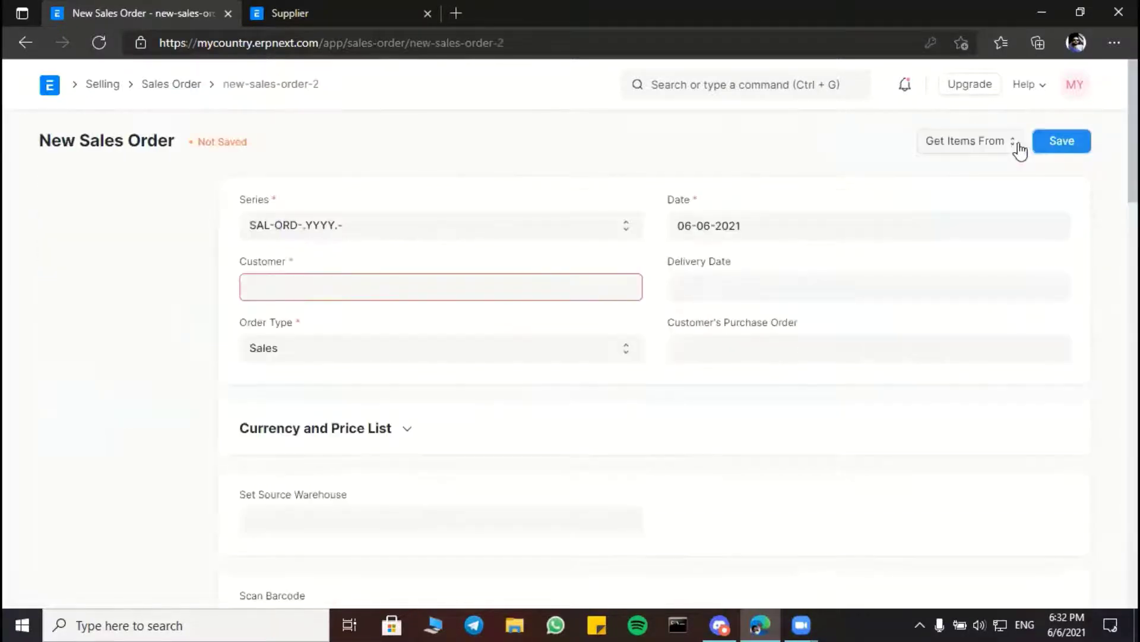
- Set the sales order's customer to the newly added customer and its delivery date to today, 06-06-2021
left_click(405, 283)
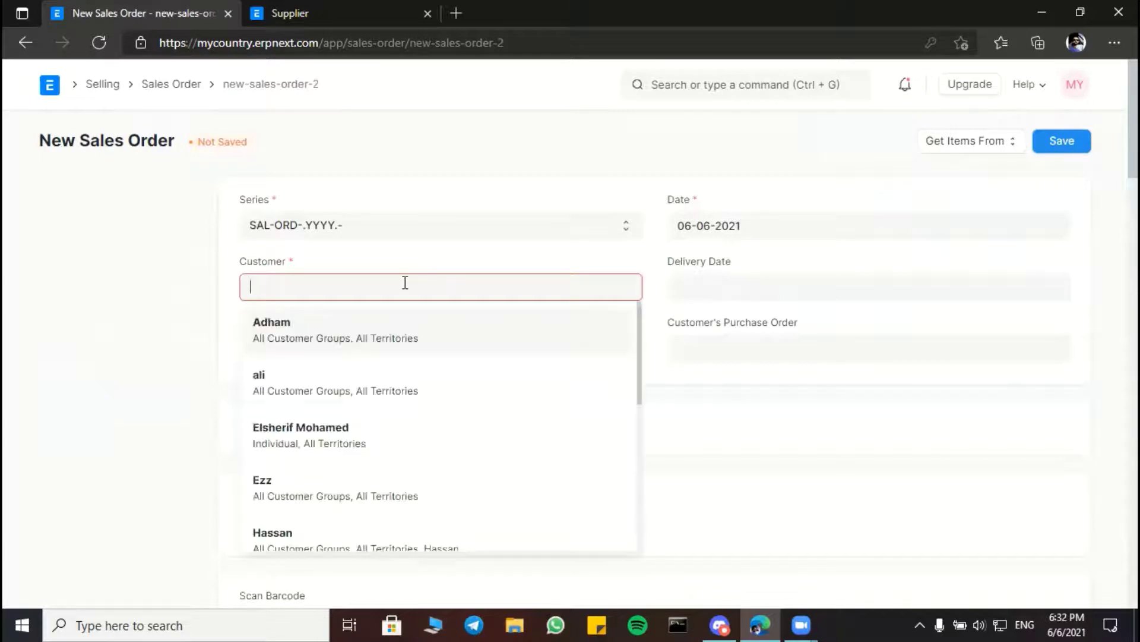
scroll(388, 330, "down", 5)
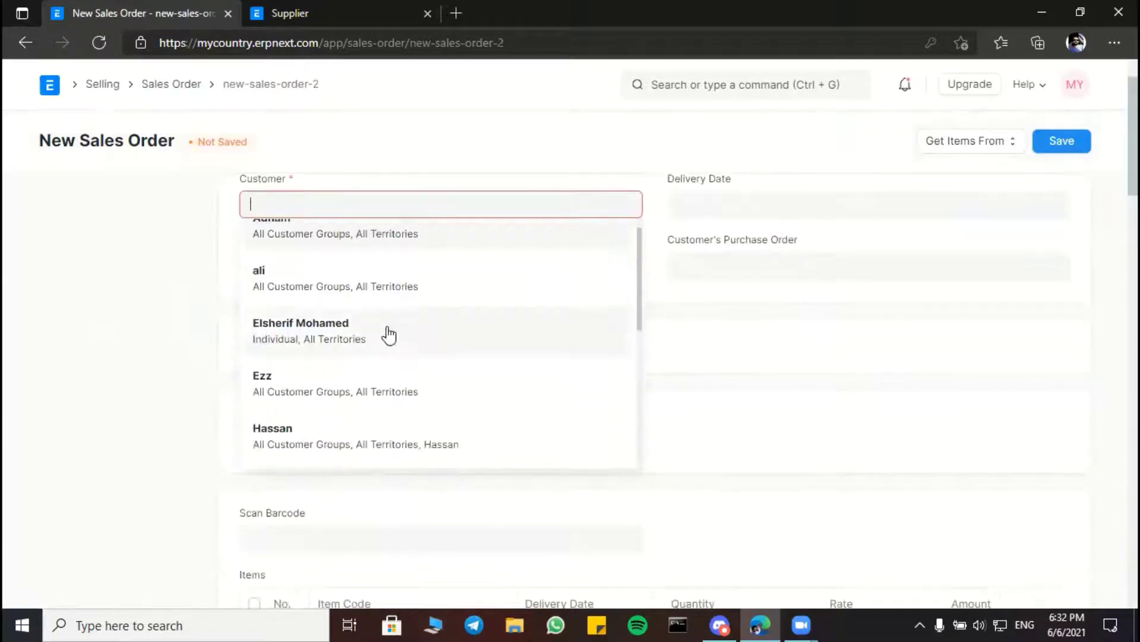
scroll(379, 323, "down", 2)
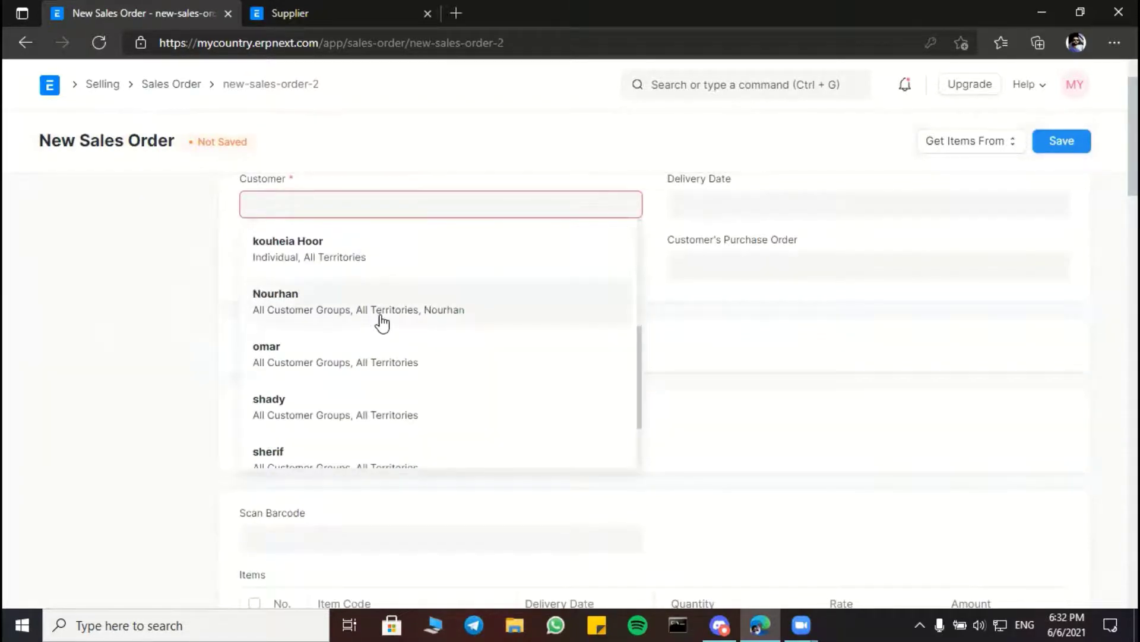
left_click(342, 359)
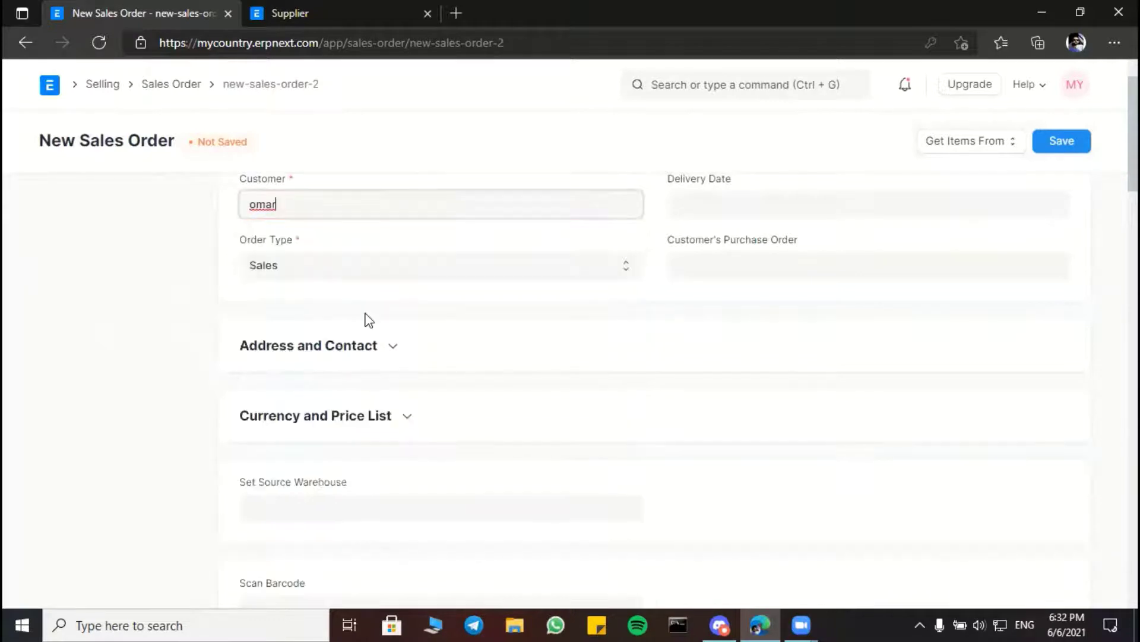
scroll(535, 291, "up", 2)
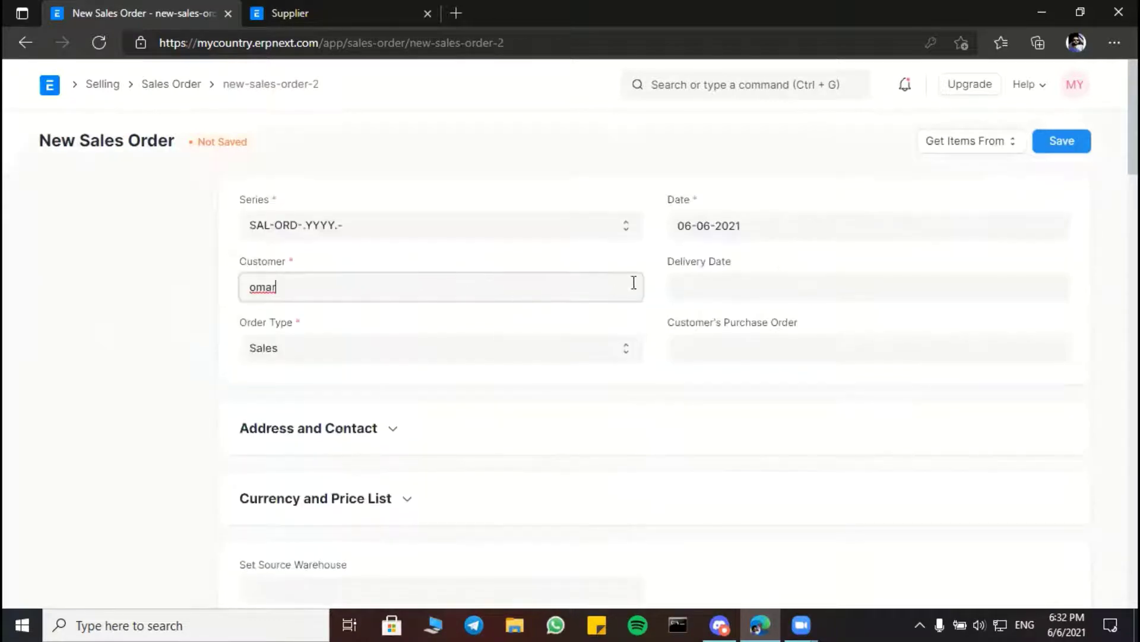
left_click(729, 286)
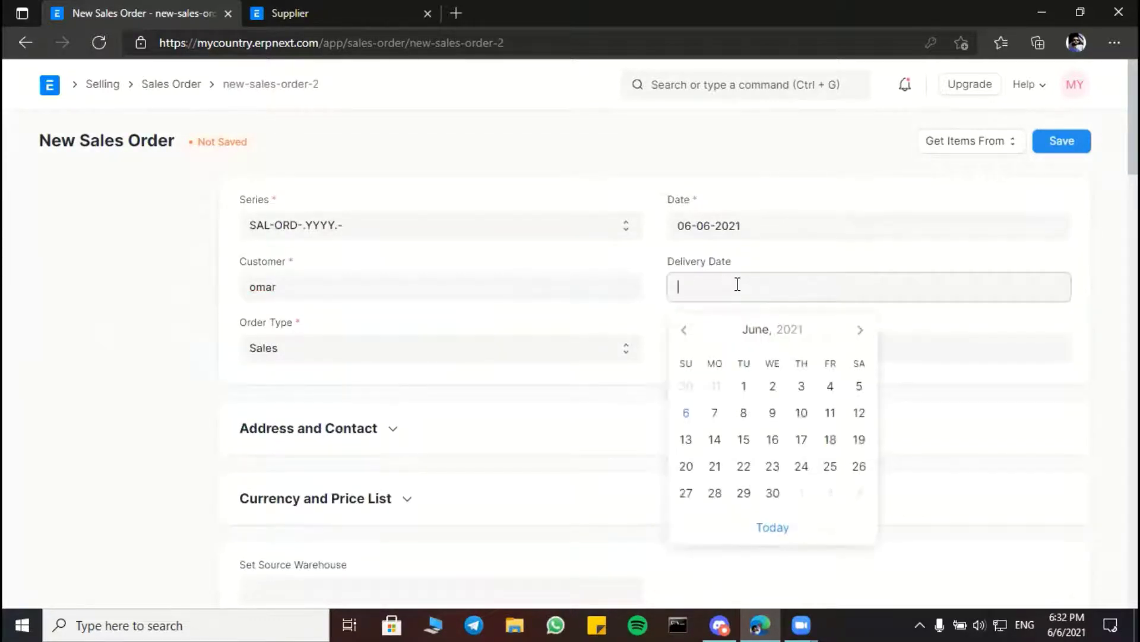
left_click(774, 528)
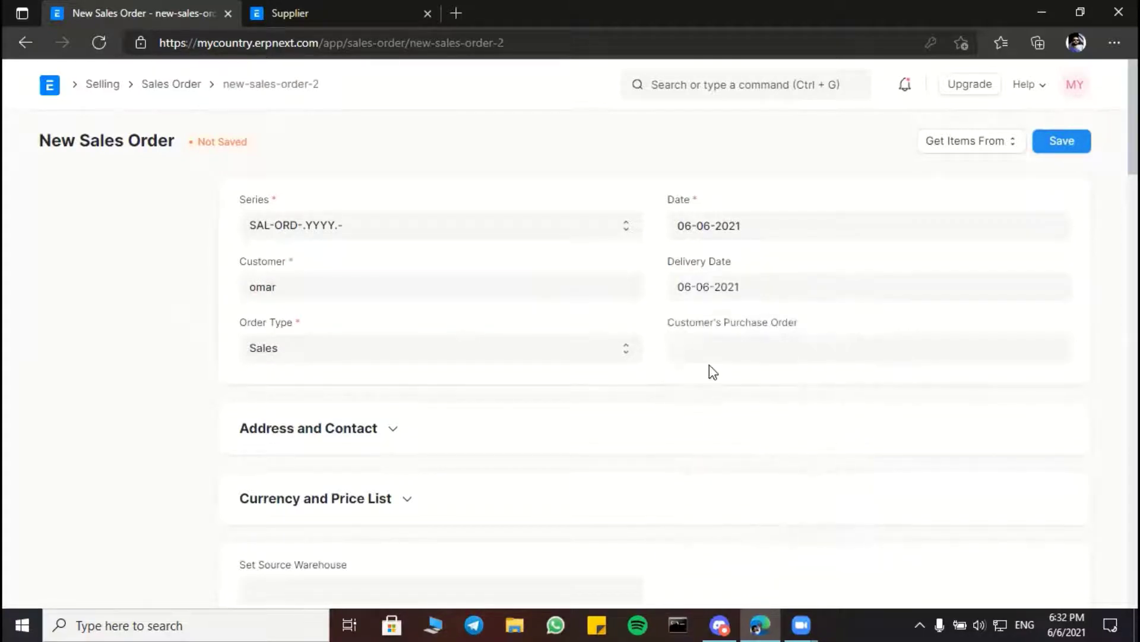
- Set the sales order's source warehouse to Stores - MC
scroll(647, 380, "down", 3)
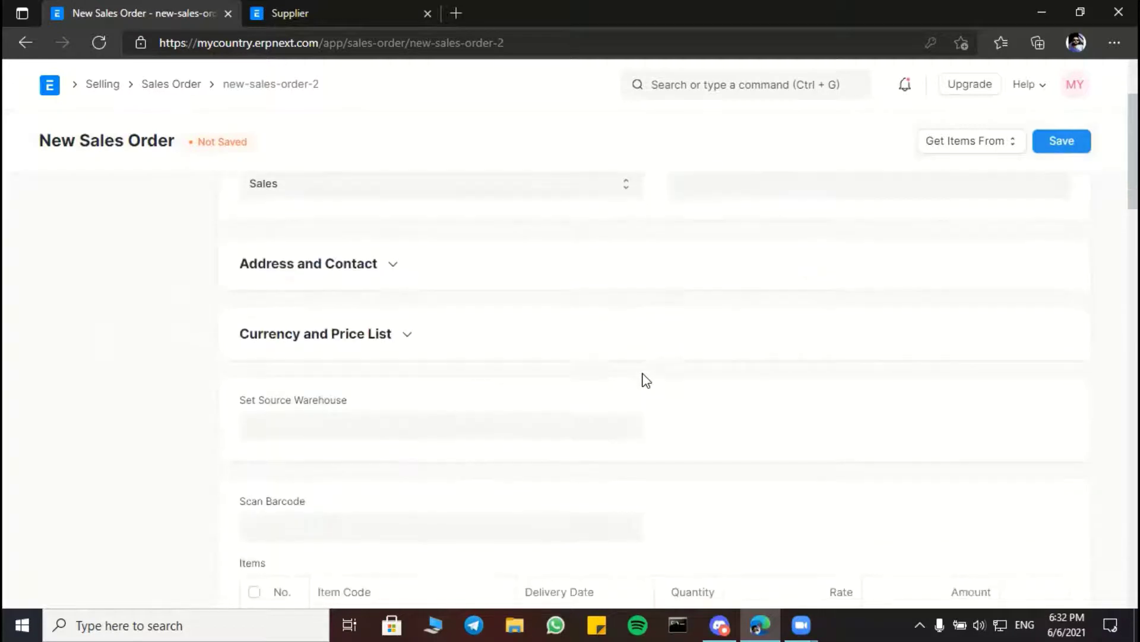
left_click(356, 421)
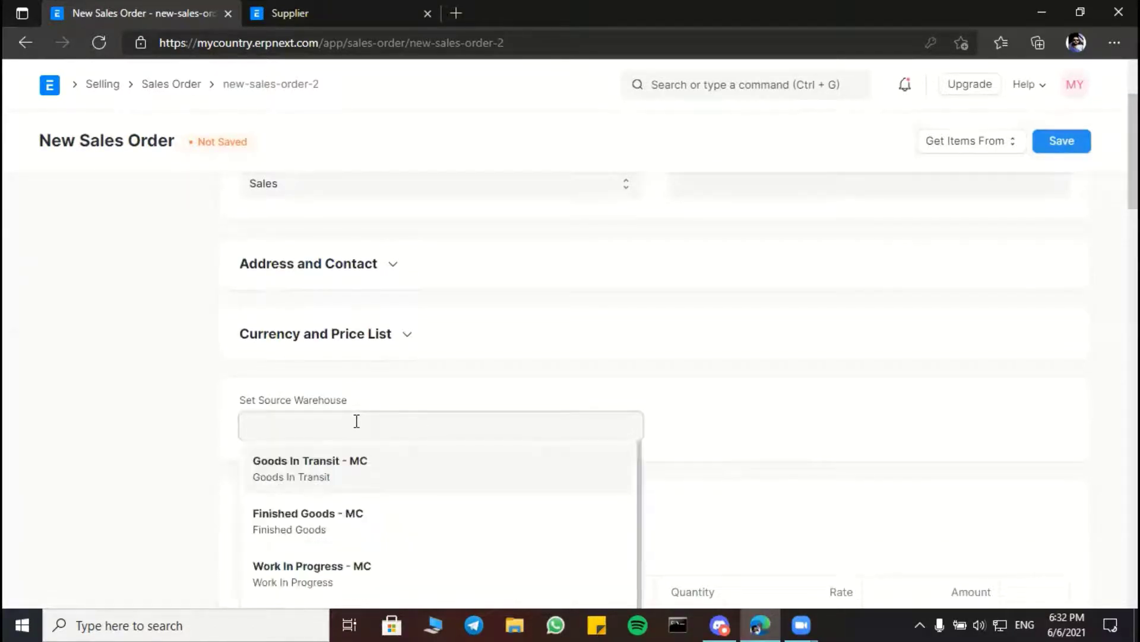
scroll(356, 422, "down", 2)
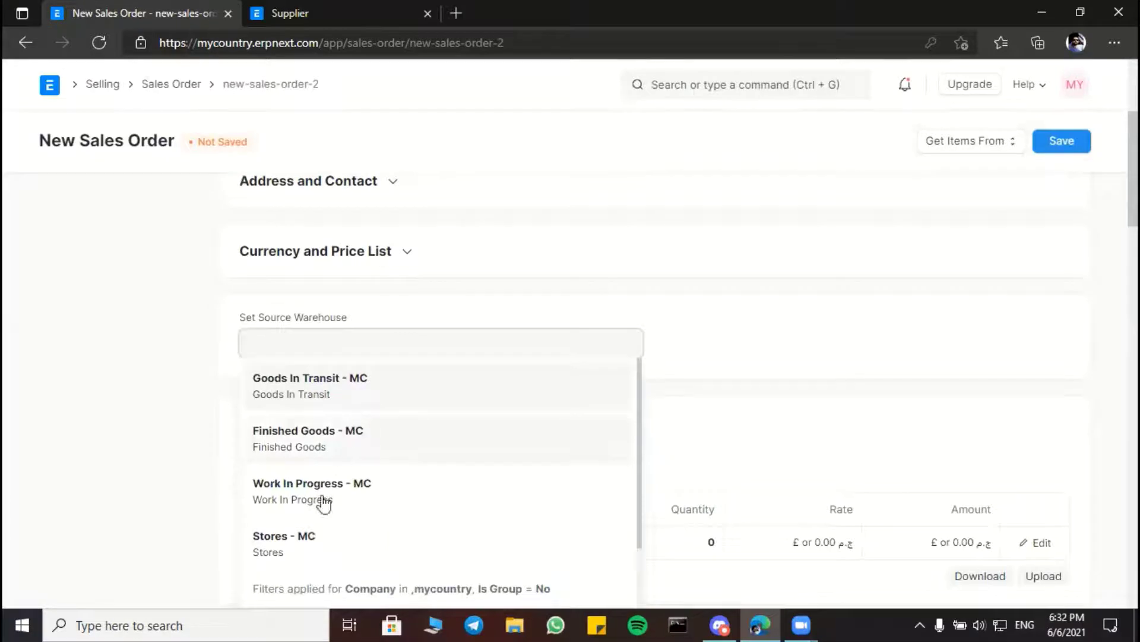
left_click(306, 544)
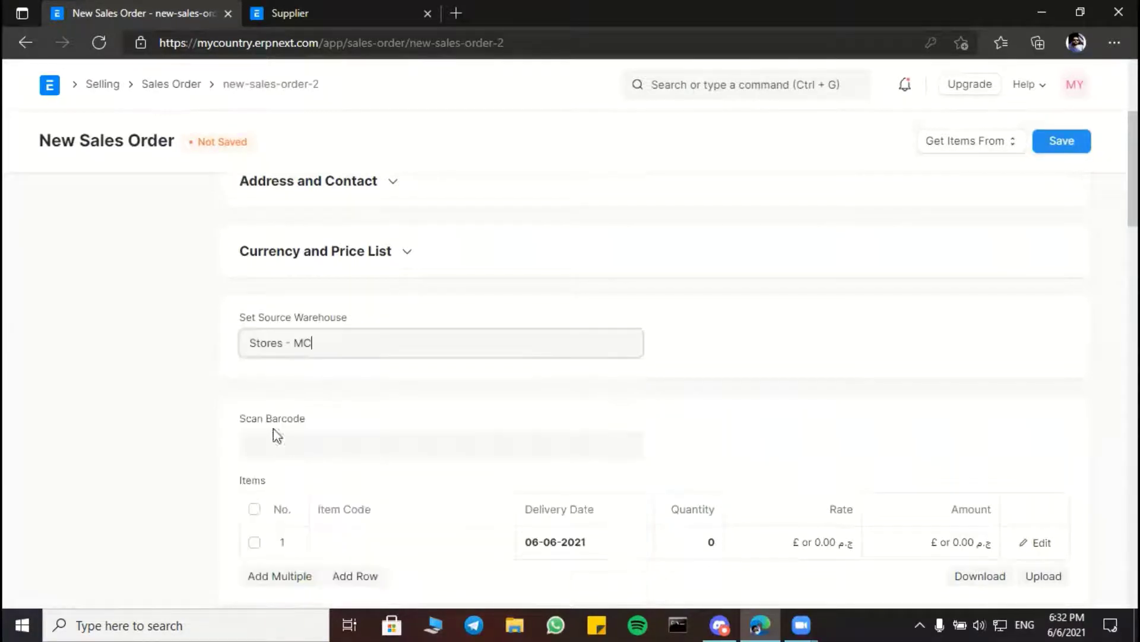
- Add item 11 (Bed) to the first row of the sales order's items table
scroll(169, 344, "down", 2)
left_click(380, 459)
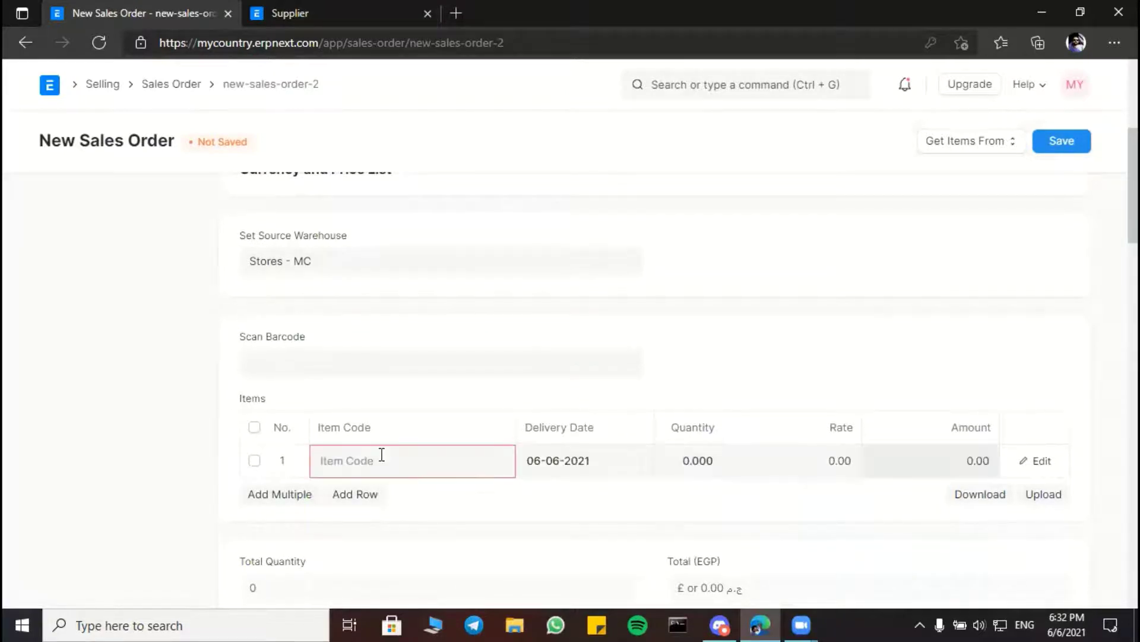
type("11")
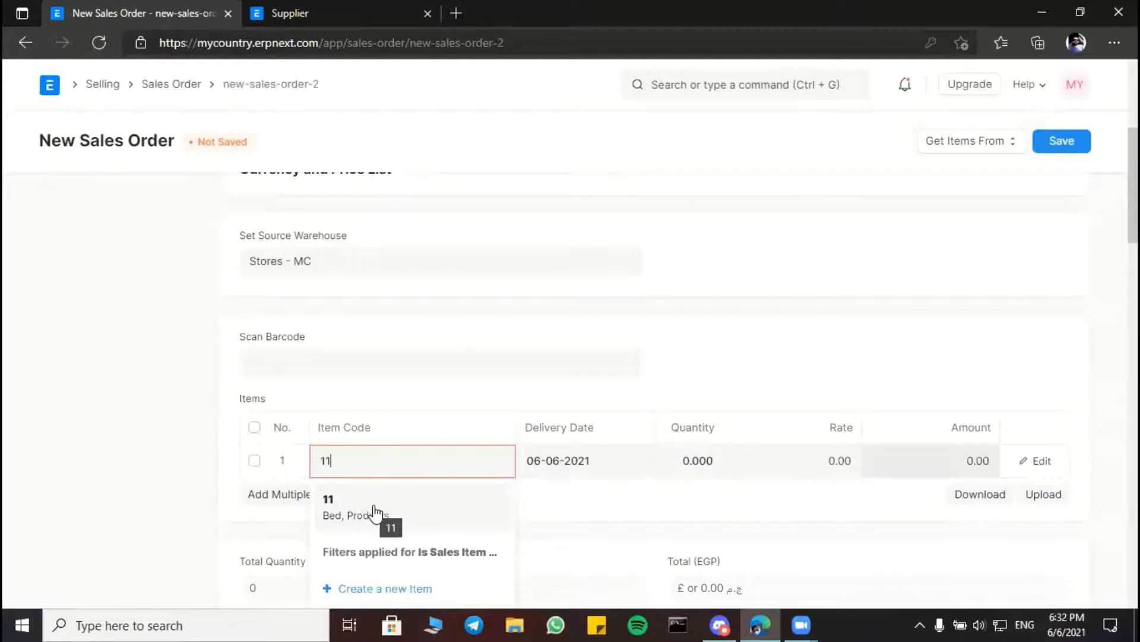
left_click(374, 512)
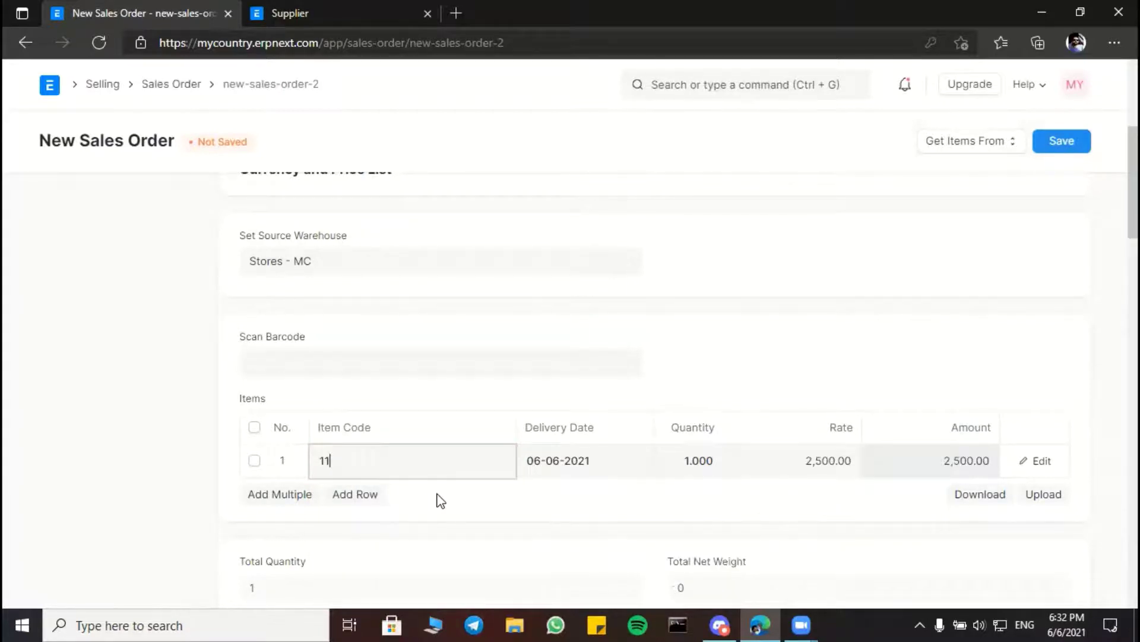
- Set the Bed item's quantity to 5 in the sales order
left_click(692, 461)
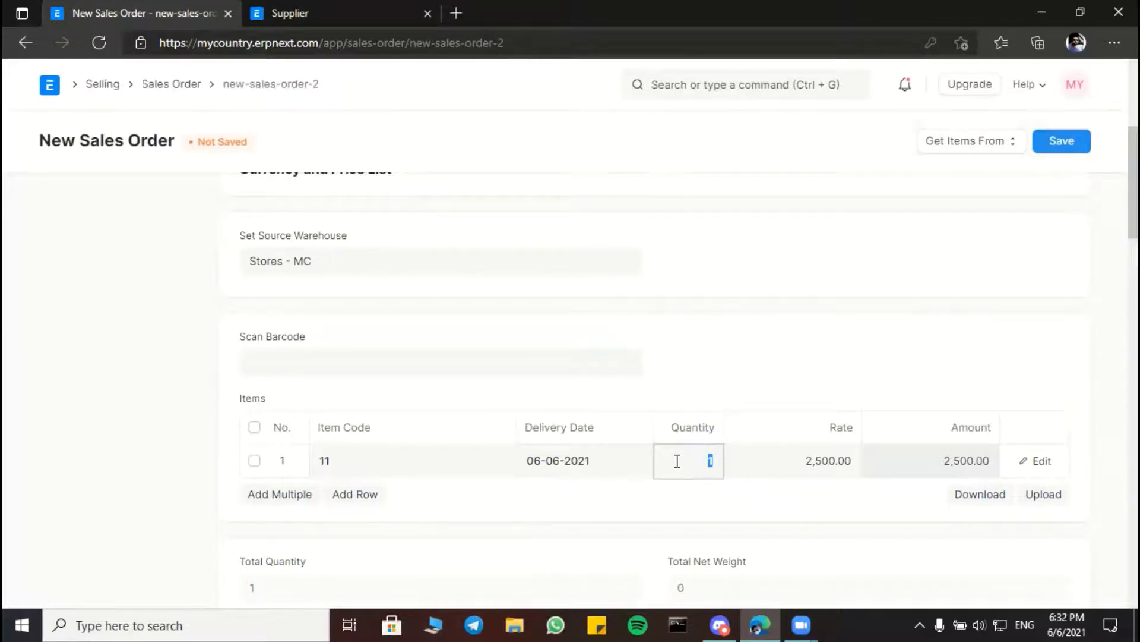
left_click(677, 461)
key("BackSpace")
type("5")
left_click(742, 400)
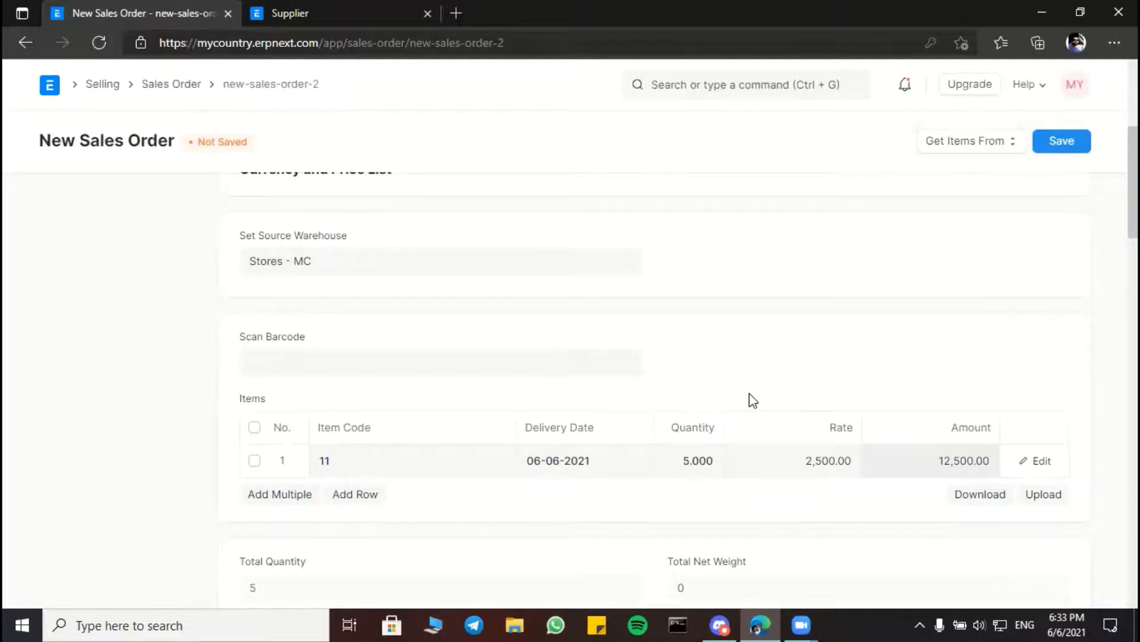
- Save the sales order and submit it permanently
scroll(691, 433, "down", 2)
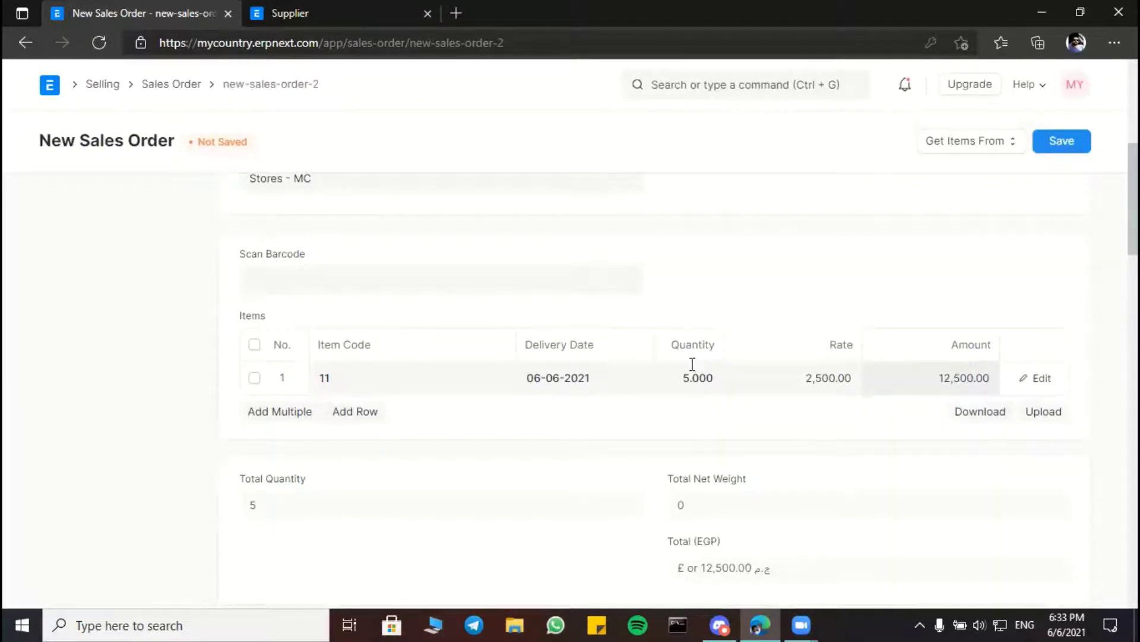
scroll(694, 373, "down", 1)
scroll(699, 324, "down", 2)
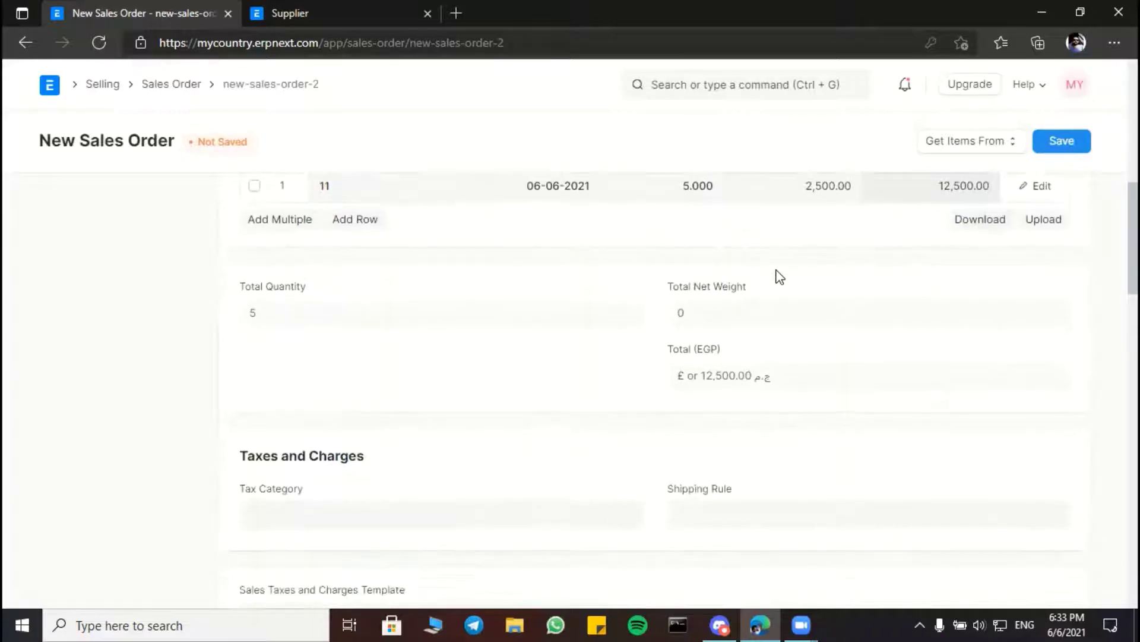
scroll(776, 275, "down", 2)
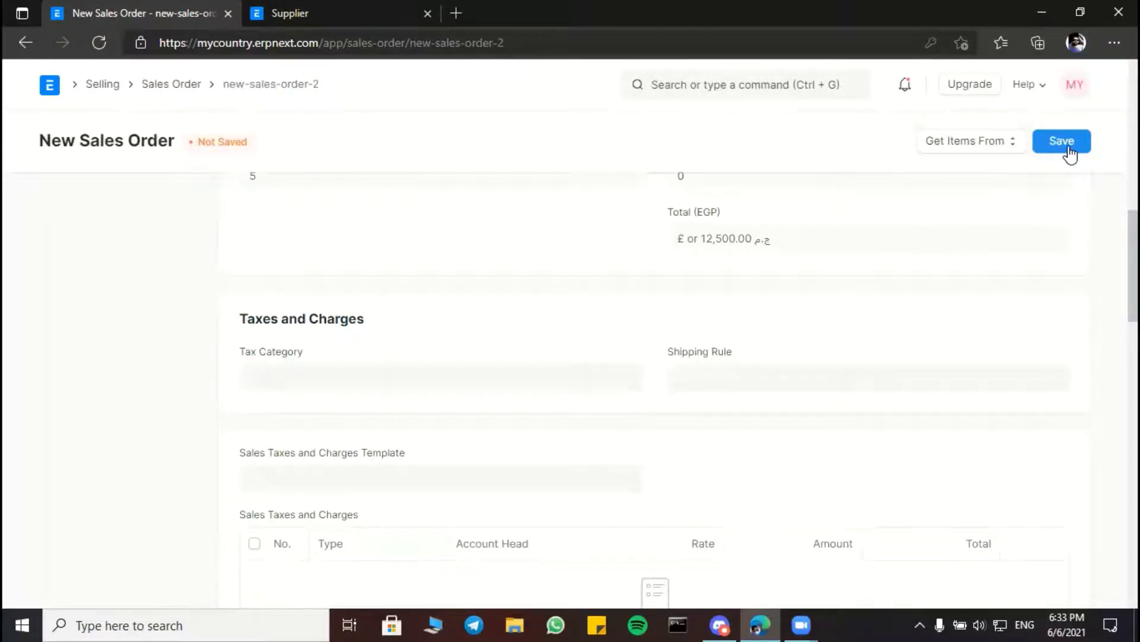
left_click(1068, 149)
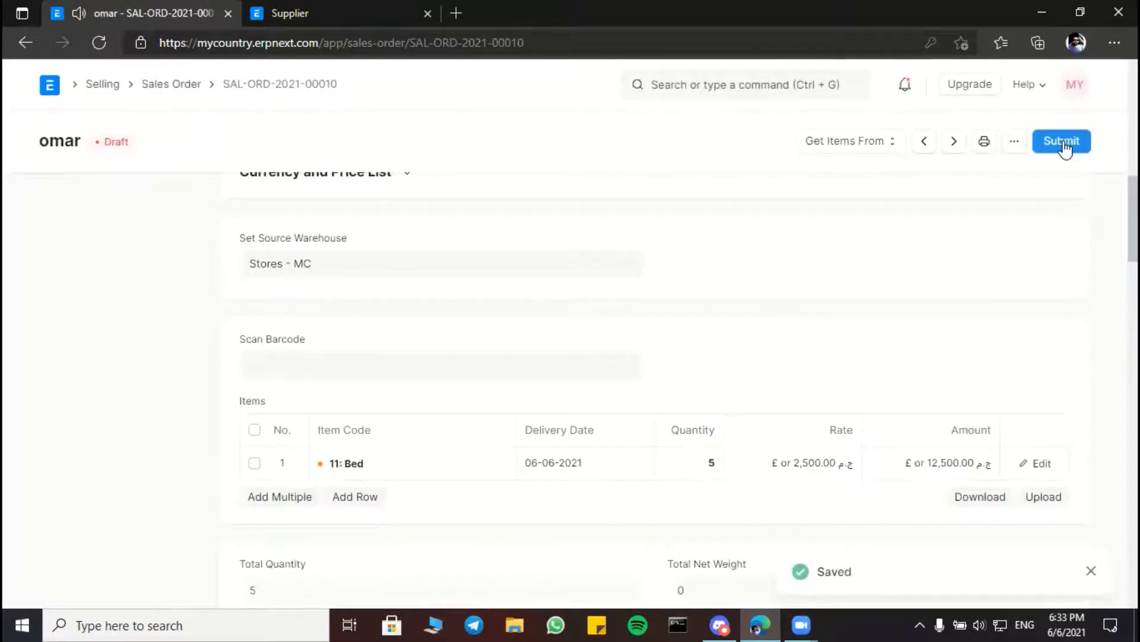
left_click(1063, 145)
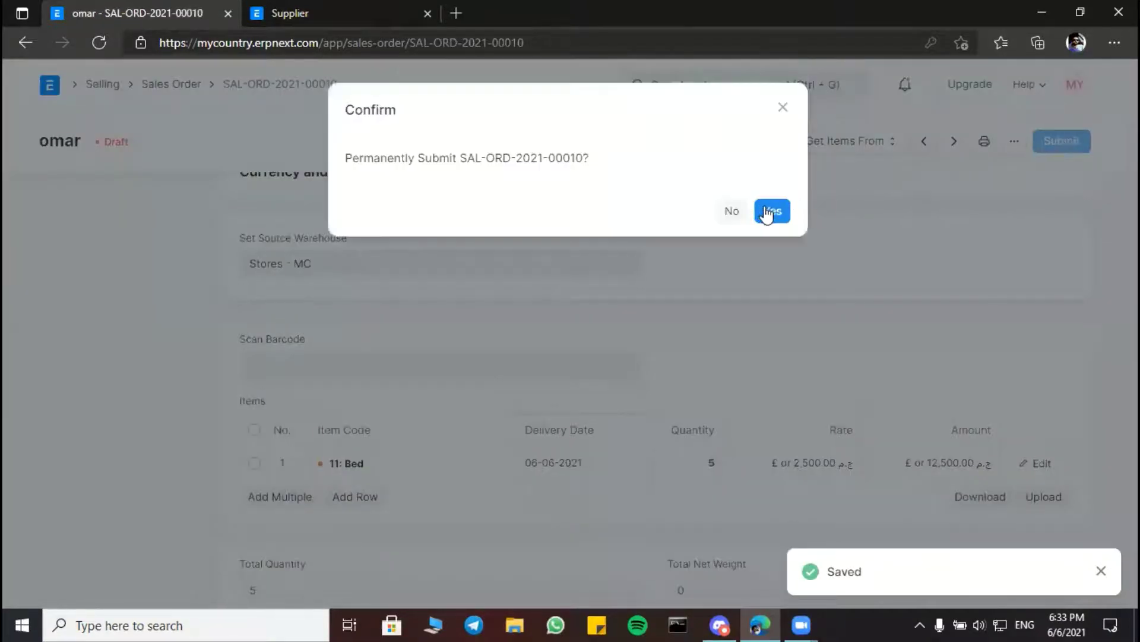
left_click(771, 211)
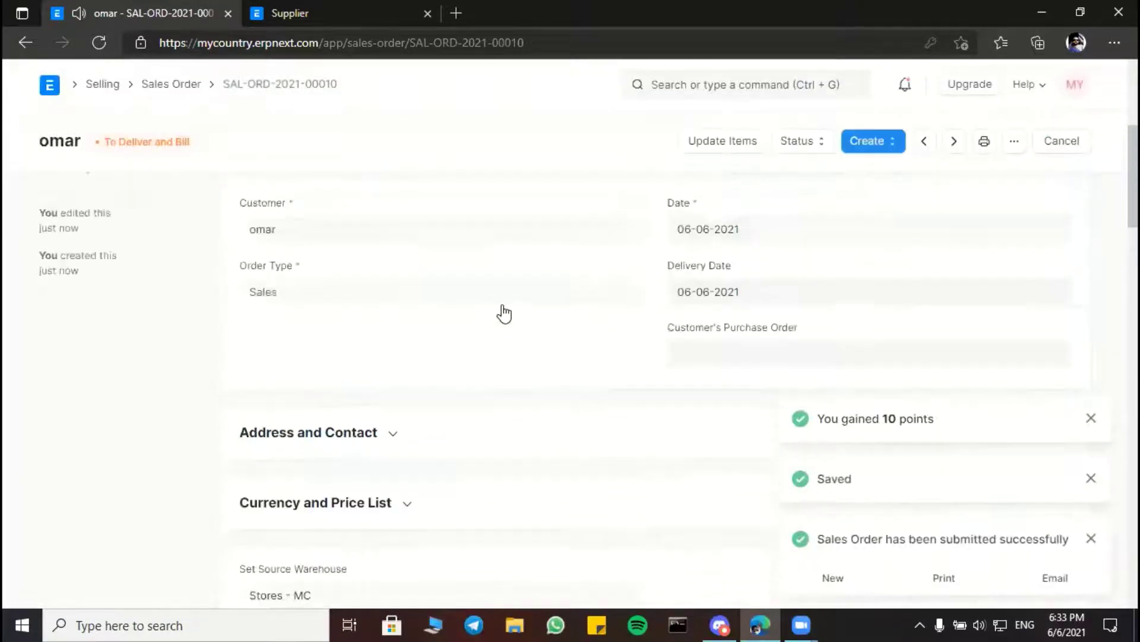
- Open the newly submitted order from the Selling module's Sales Order list and review its connections and items
left_click(95, 85)
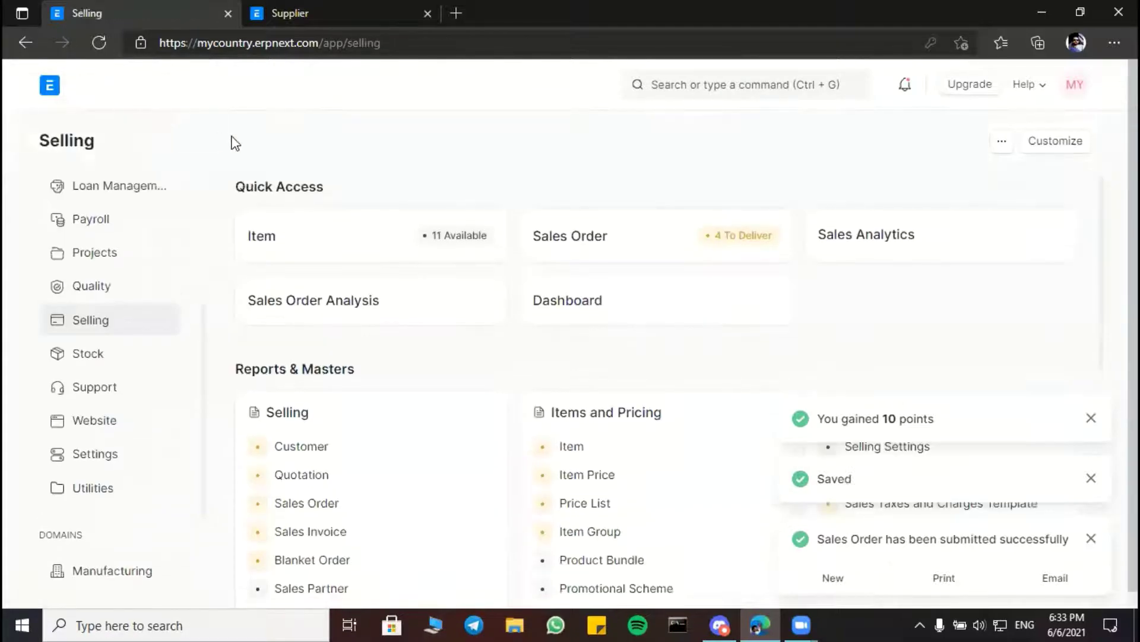
left_click(581, 236)
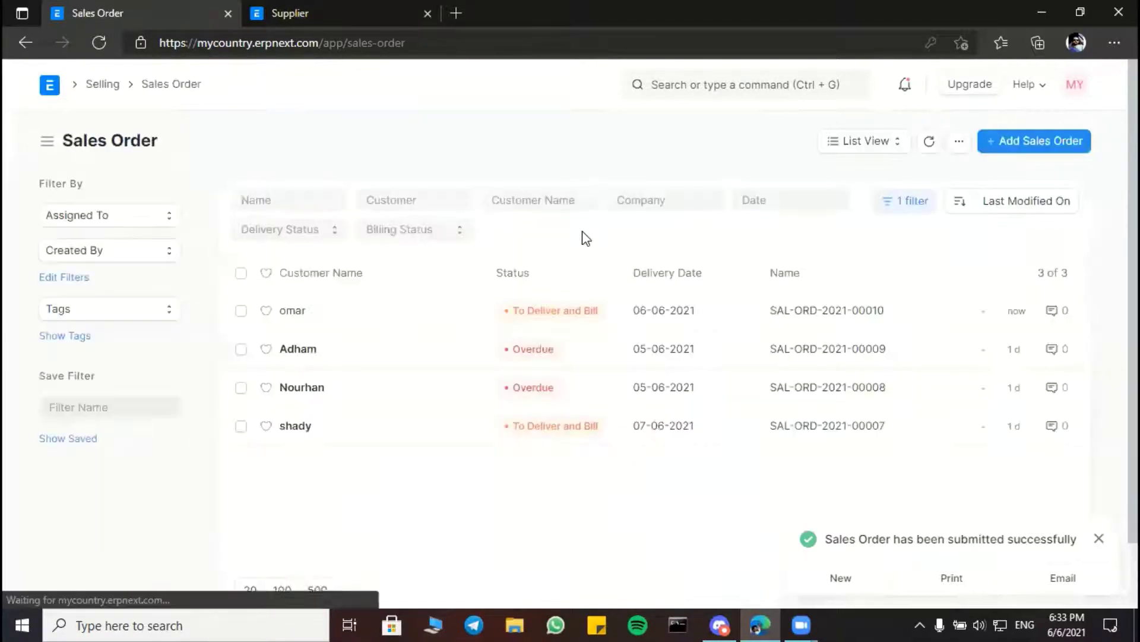
left_click(796, 622)
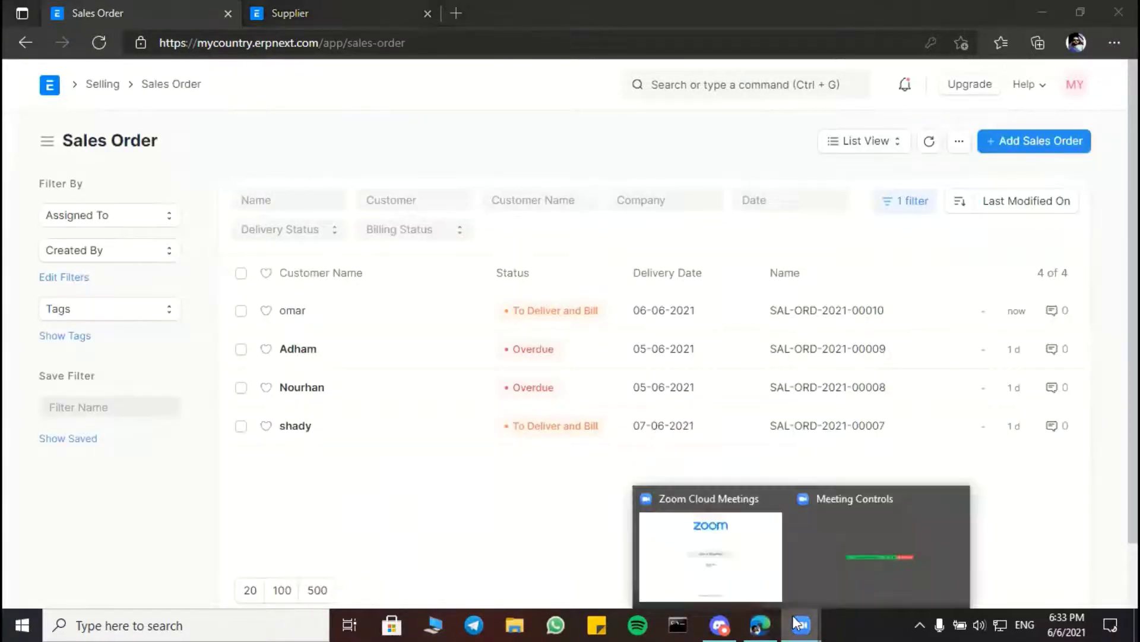
left_click(293, 313)
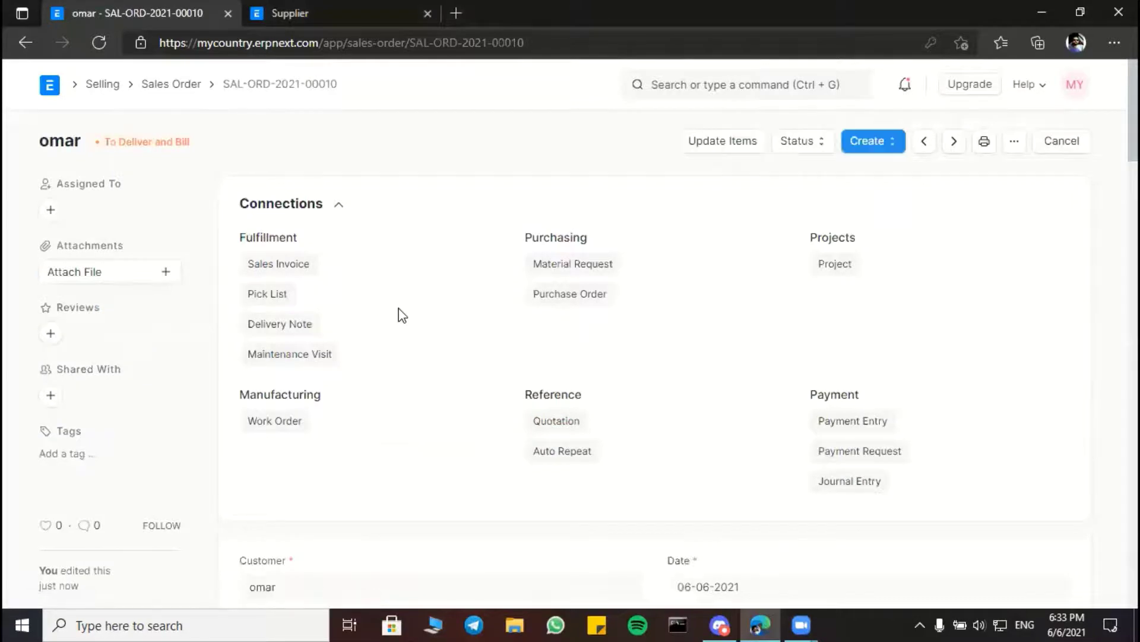
scroll(404, 314, "down", 3)
scroll(409, 314, "down", 8)
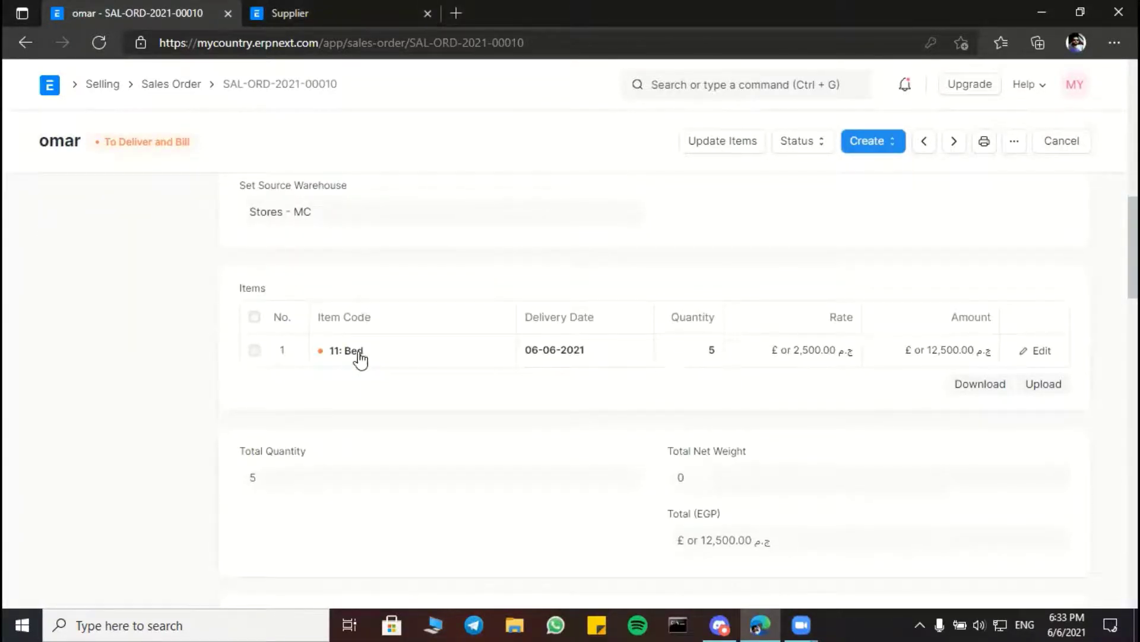
scroll(624, 387, "up", 15)
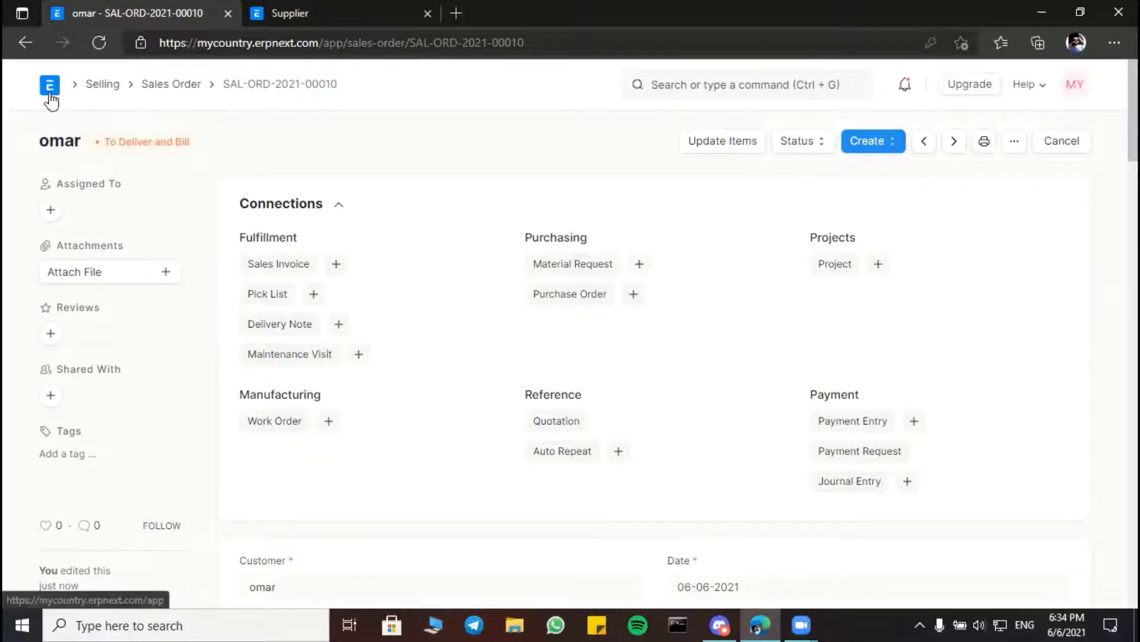
- Go from the sales order to the Manufacturing module and dismiss its setup guide
left_click(102, 83)
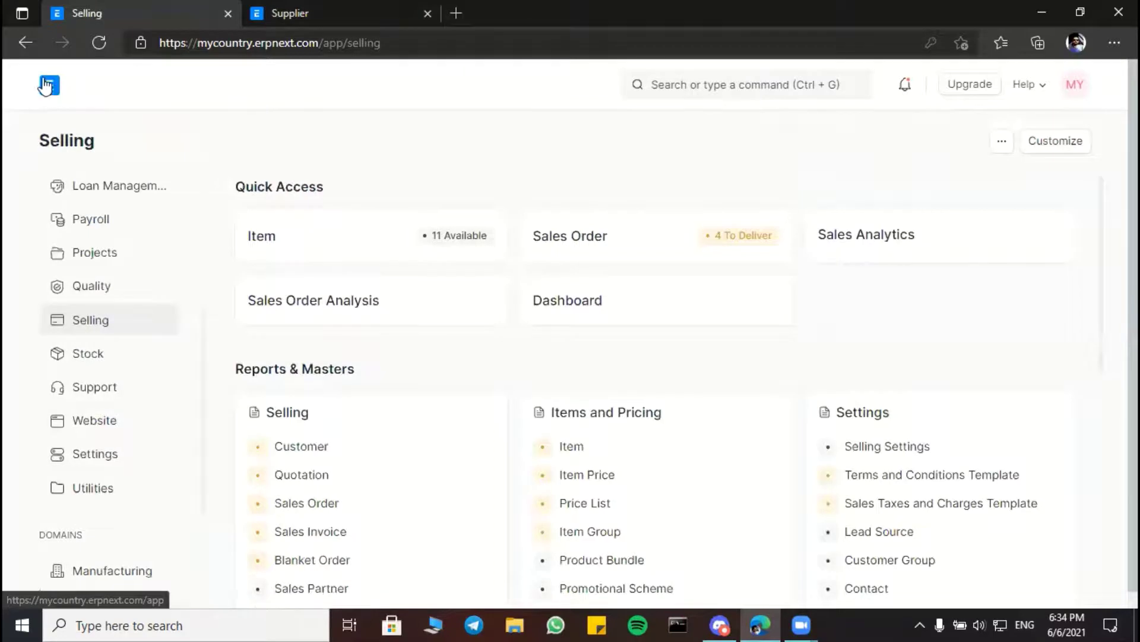
left_click(46, 86)
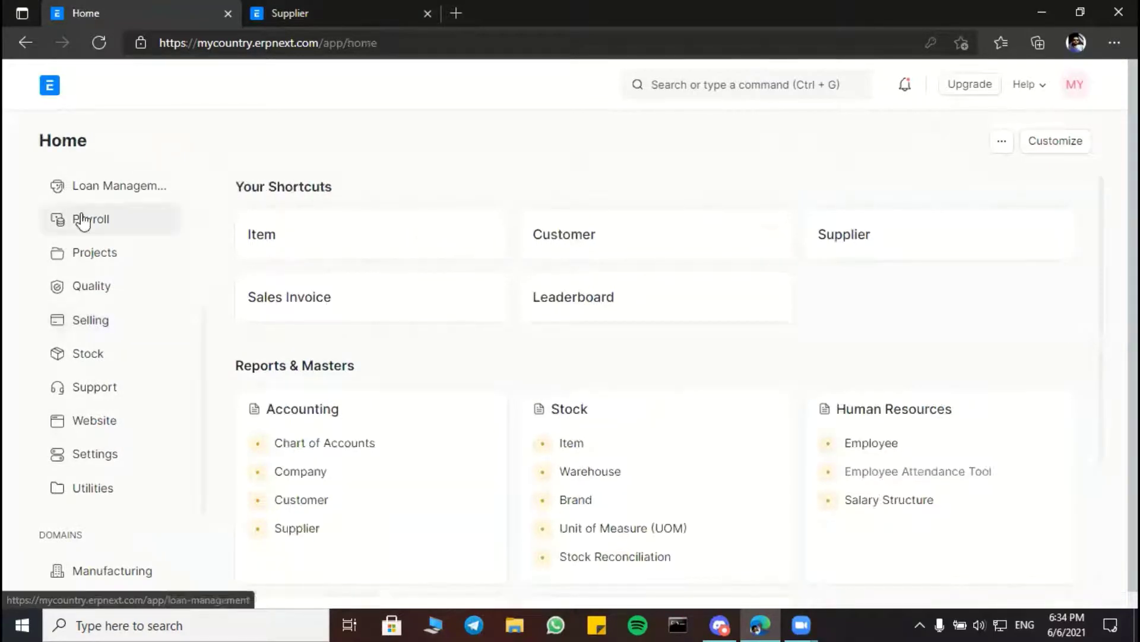
scroll(107, 394, "down", 1)
scroll(107, 394, "down", 1)
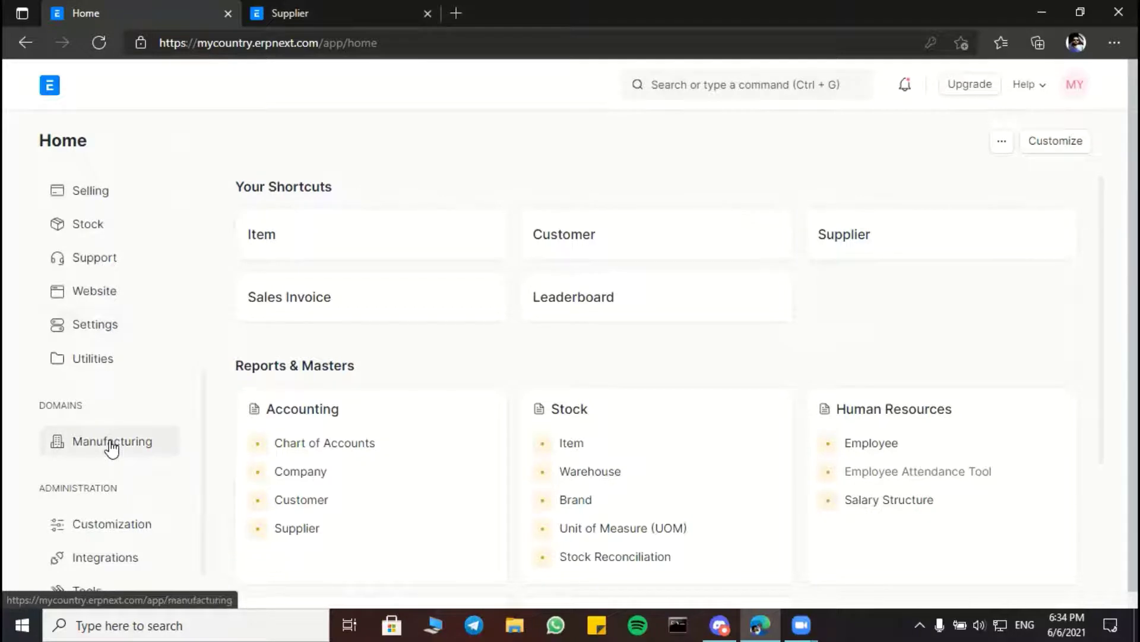
left_click(111, 444)
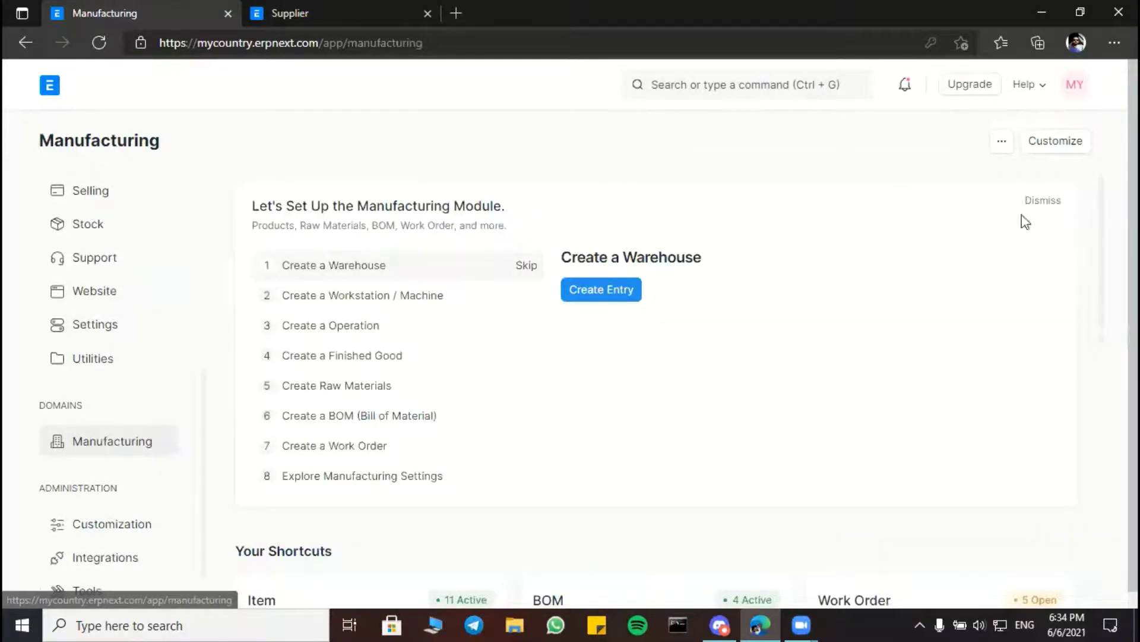
left_click(1038, 200)
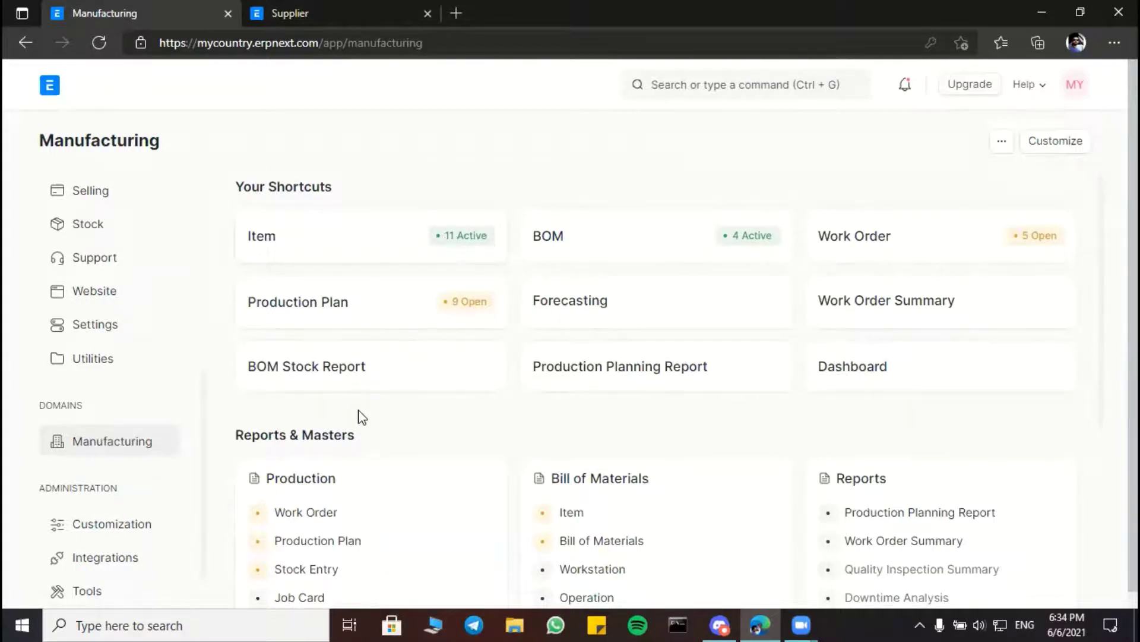
- Go to the Work Order list under Production and start a new work order
scroll(403, 358, "down", 1)
scroll(407, 321, "down", 1)
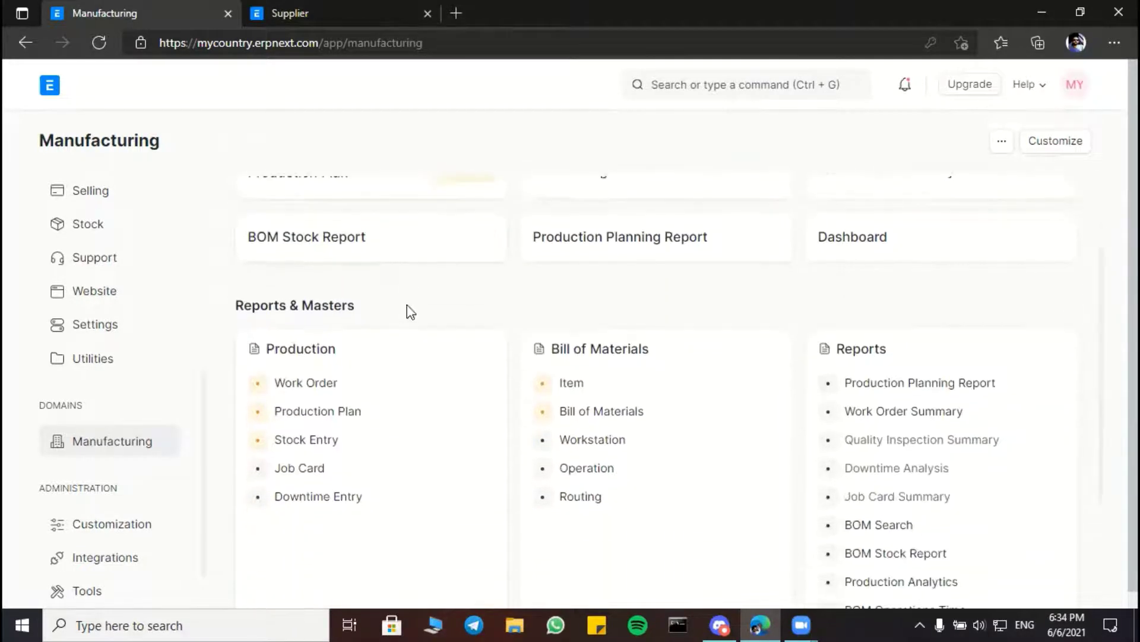
scroll(392, 268, "up", 2)
scroll(458, 293, "down", 1)
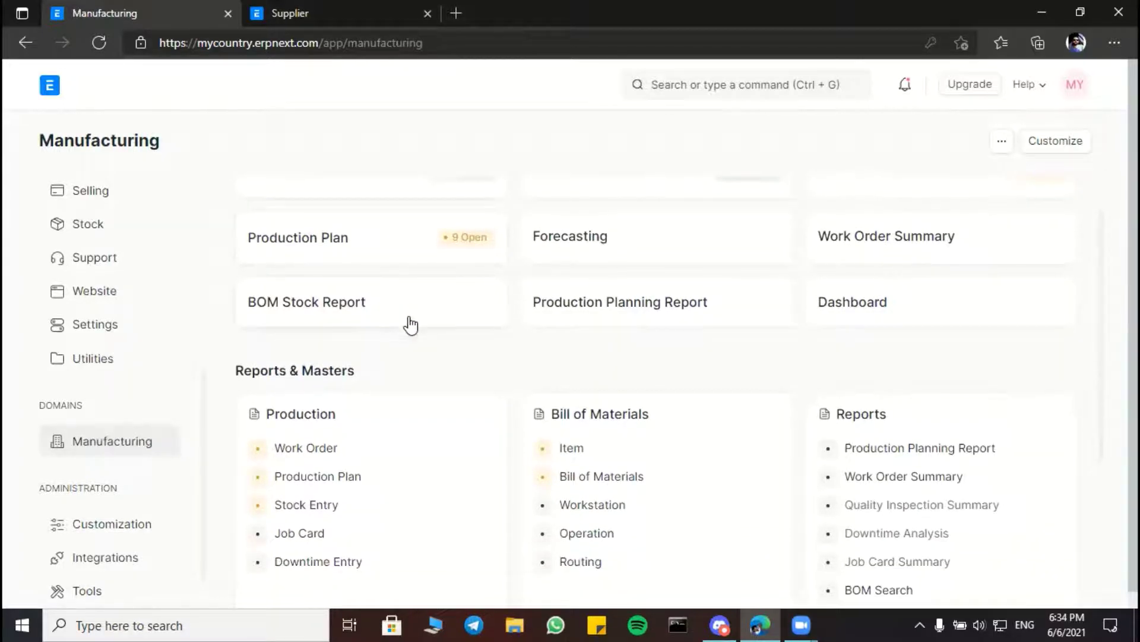
scroll(359, 345, "down", 1)
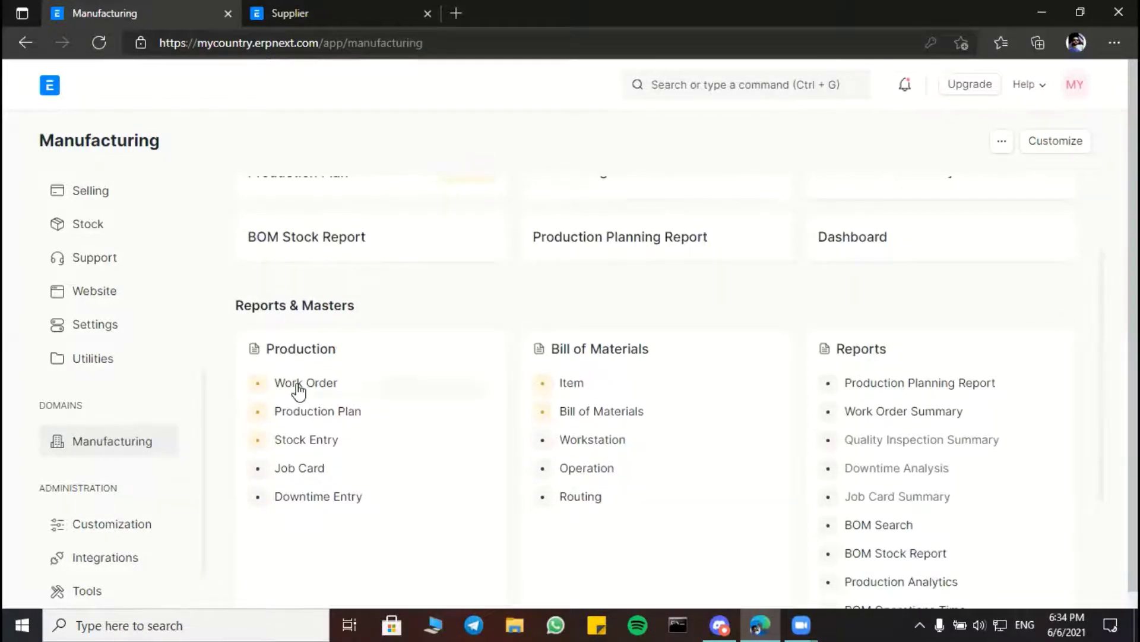
left_click(304, 384)
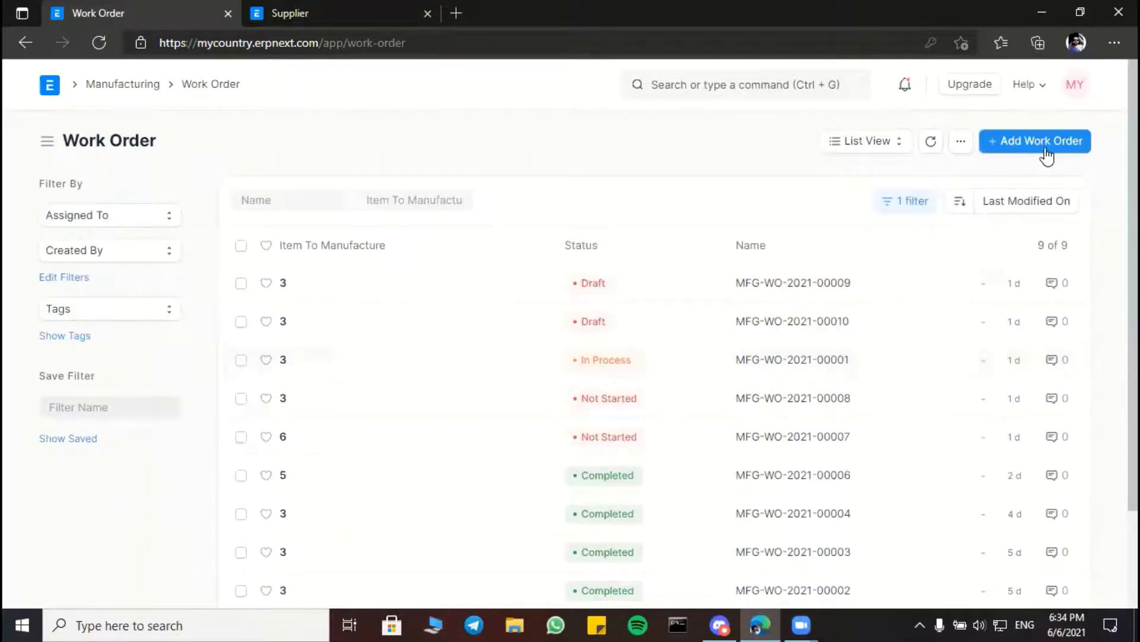
left_click(1044, 147)
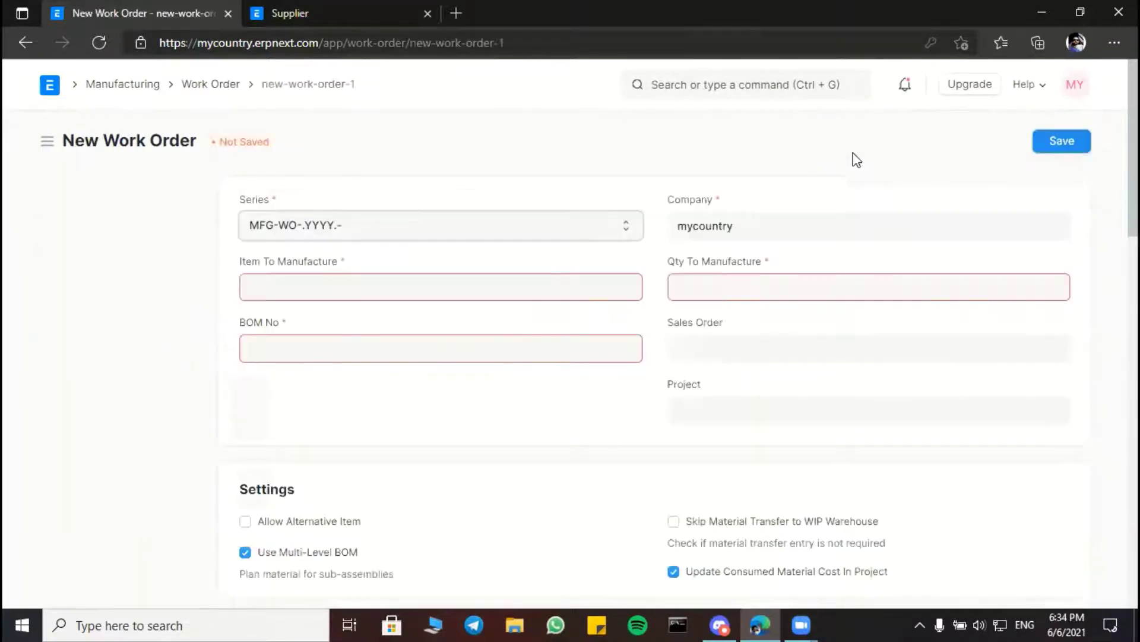
- Choose item 11 (Bed) as the item to manufacture in the new work order
left_click(301, 285)
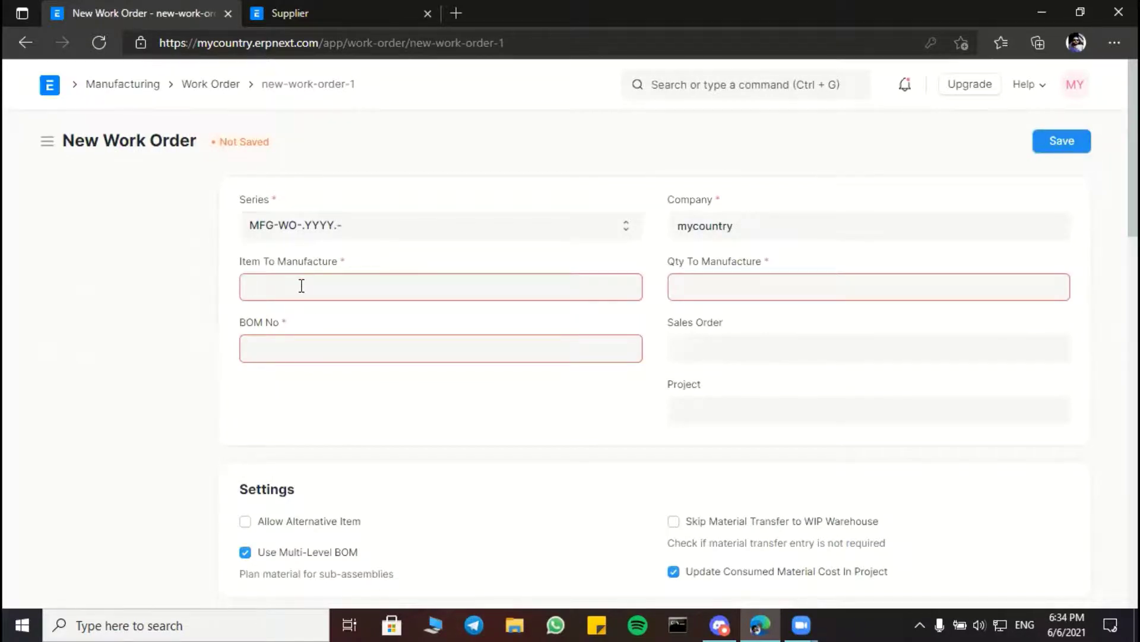
scroll(336, 428, "down", 6)
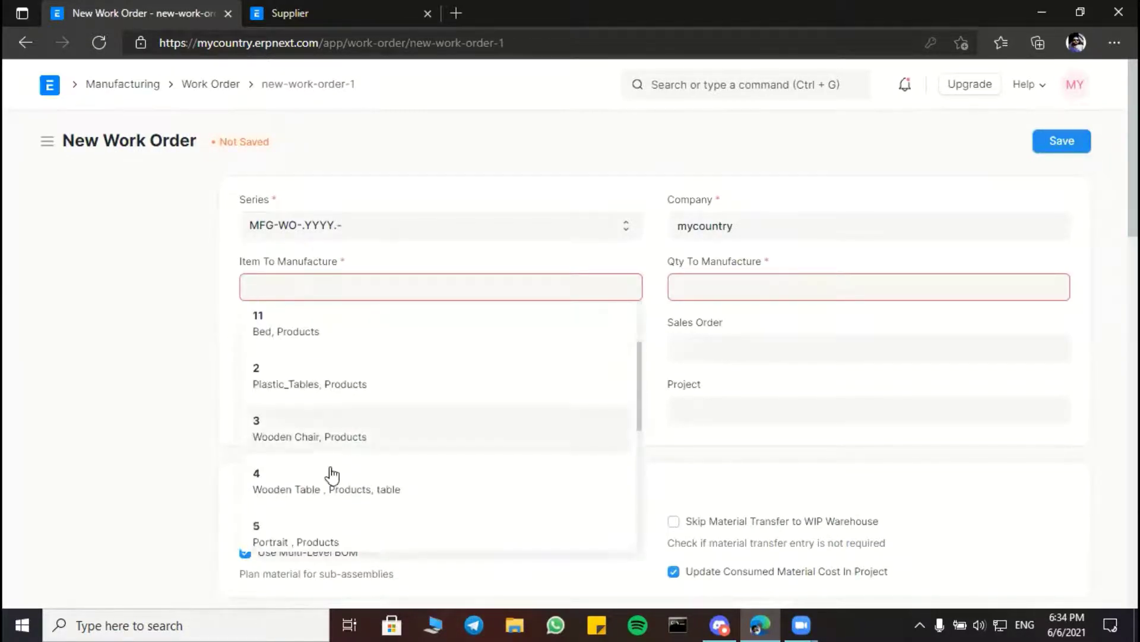
scroll(315, 523, "down", 2)
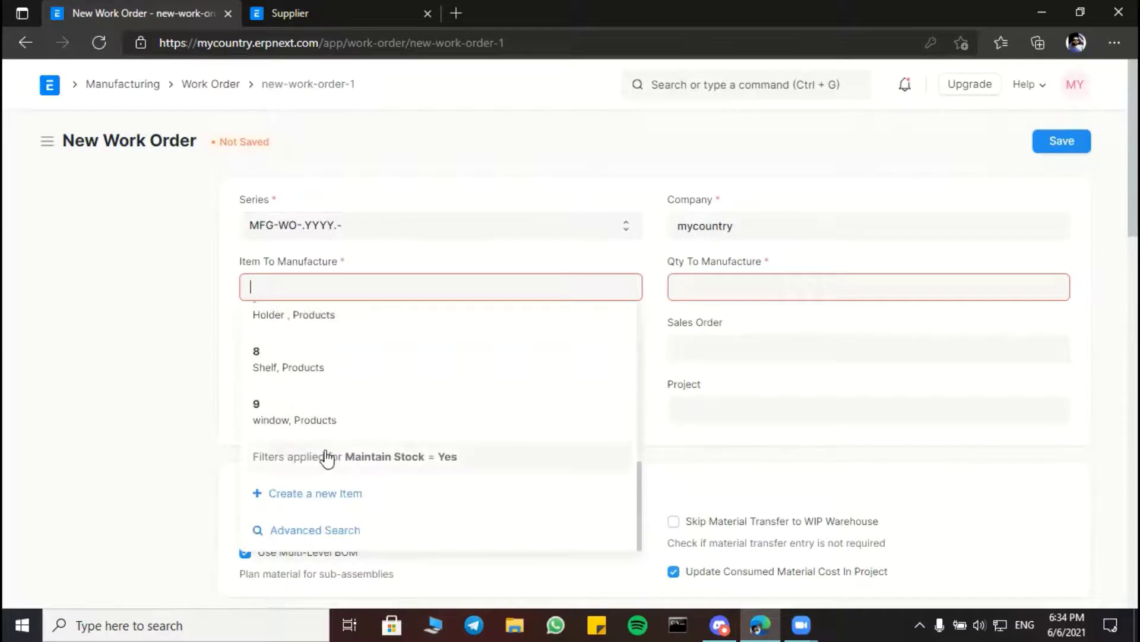
scroll(324, 454, "up", 6)
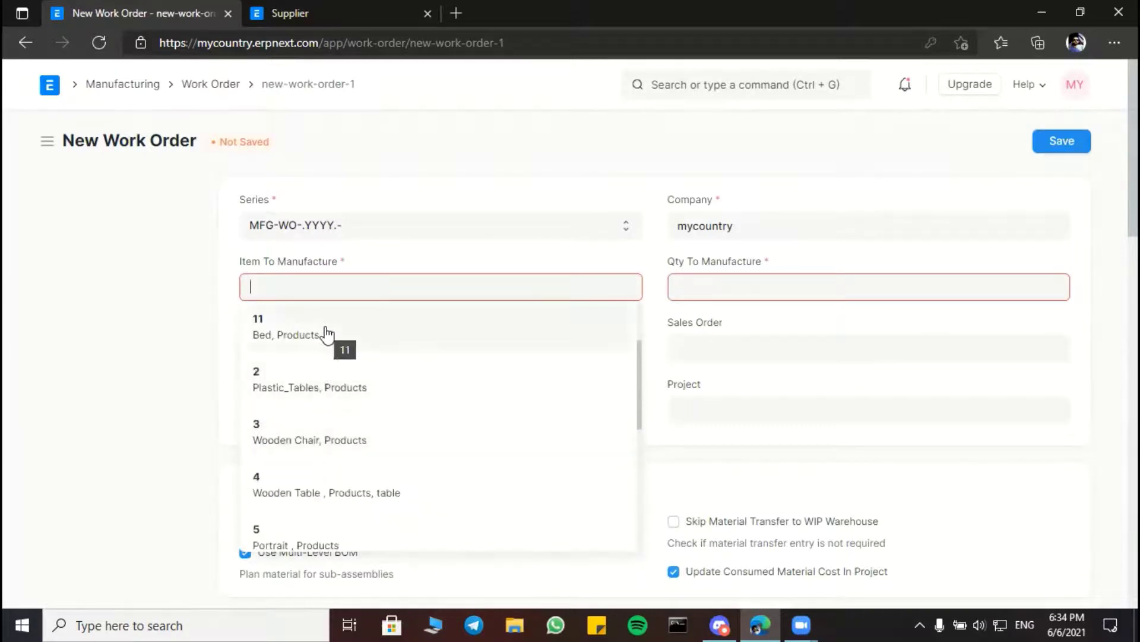
left_click(325, 329)
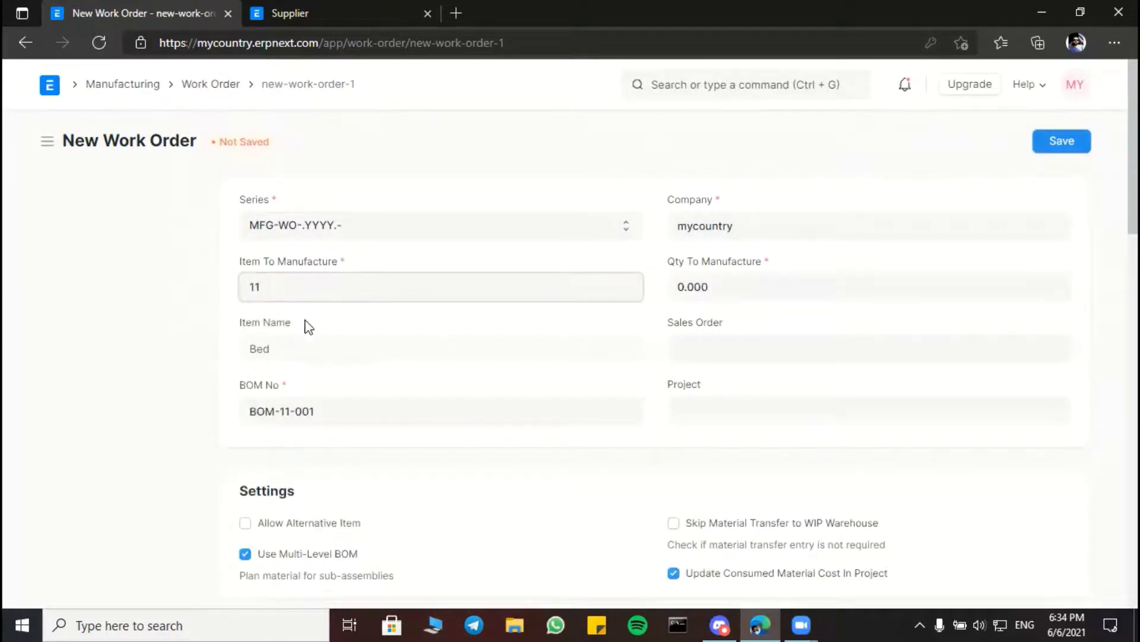
- Link the work order to the Bed sales order and set the quantity to manufacture to 5
left_click(751, 340)
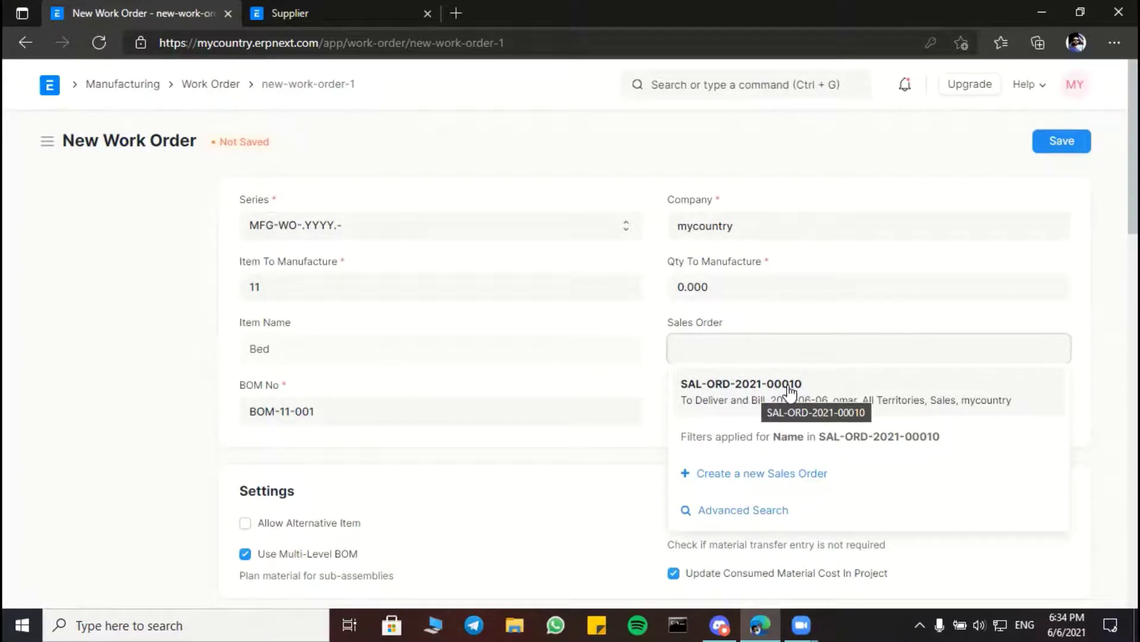
left_click(789, 390)
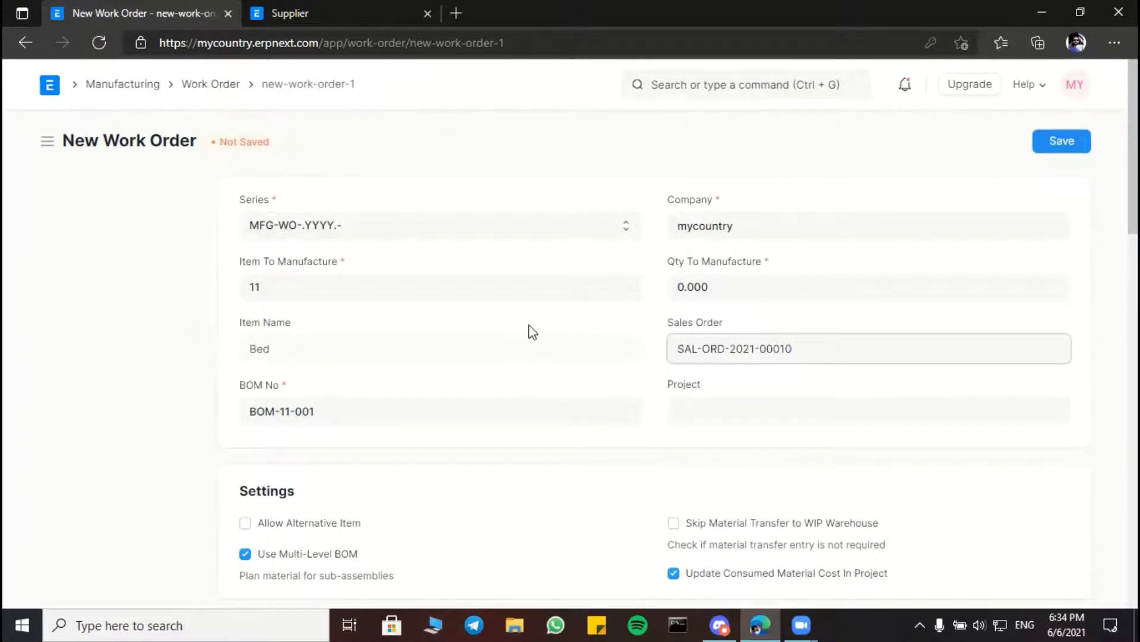
left_click(683, 286)
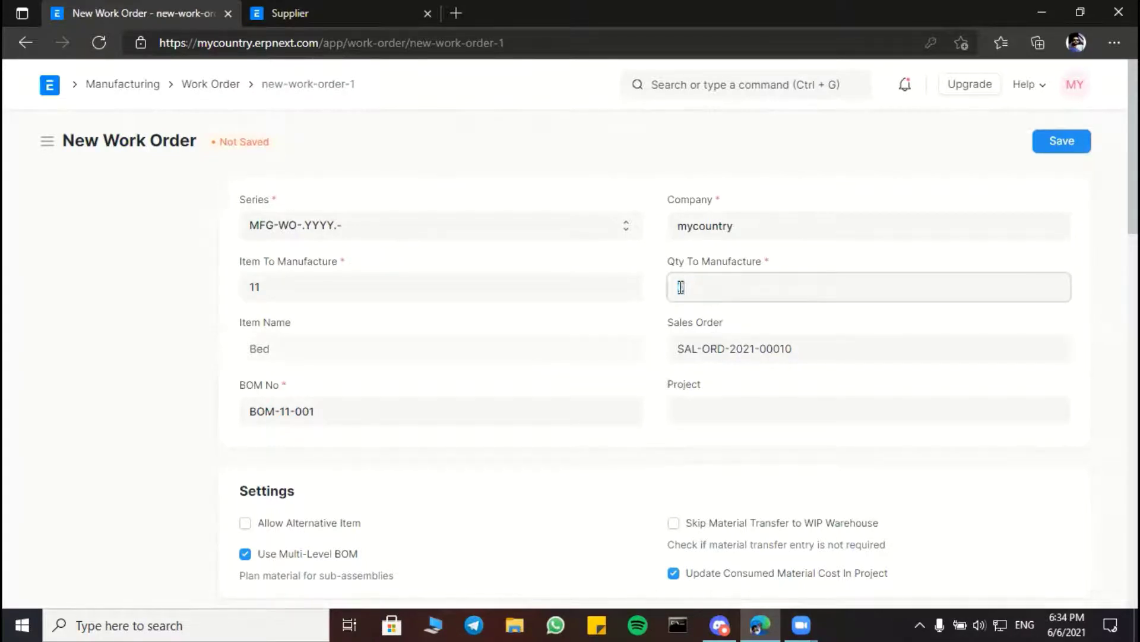
left_click(659, 312)
- Set the source warehouse to Stores - MC, the work-in-progress warehouse to Work In Progress - MC and the target warehouse to Finished Goods - MC
scroll(658, 311, "down", 5)
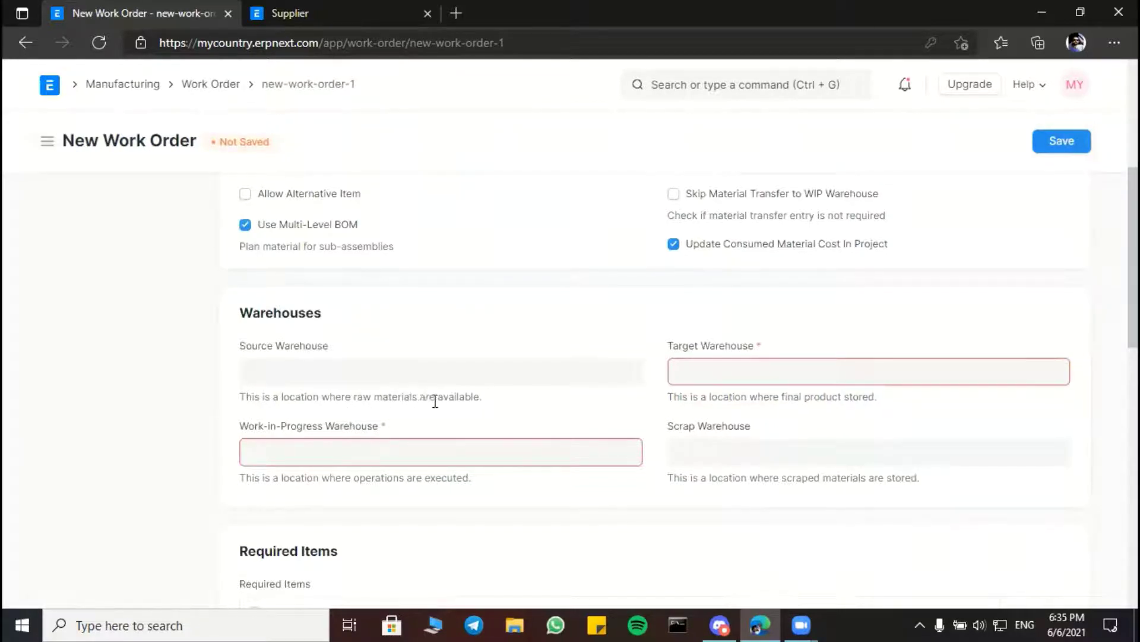
left_click(320, 376)
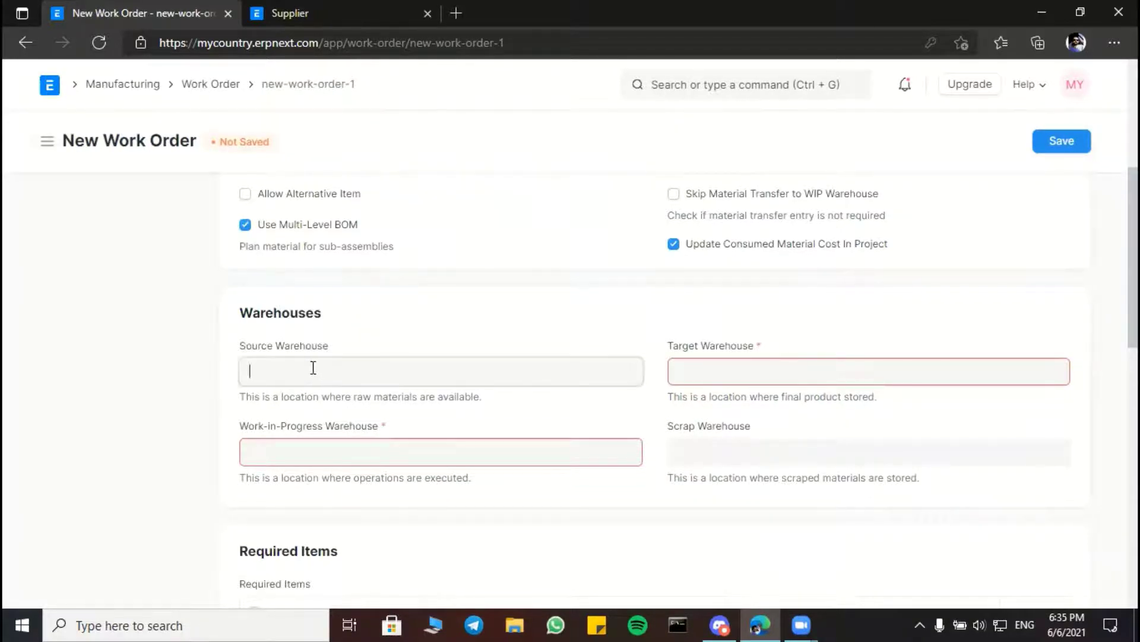
scroll(321, 491, "down", 2)
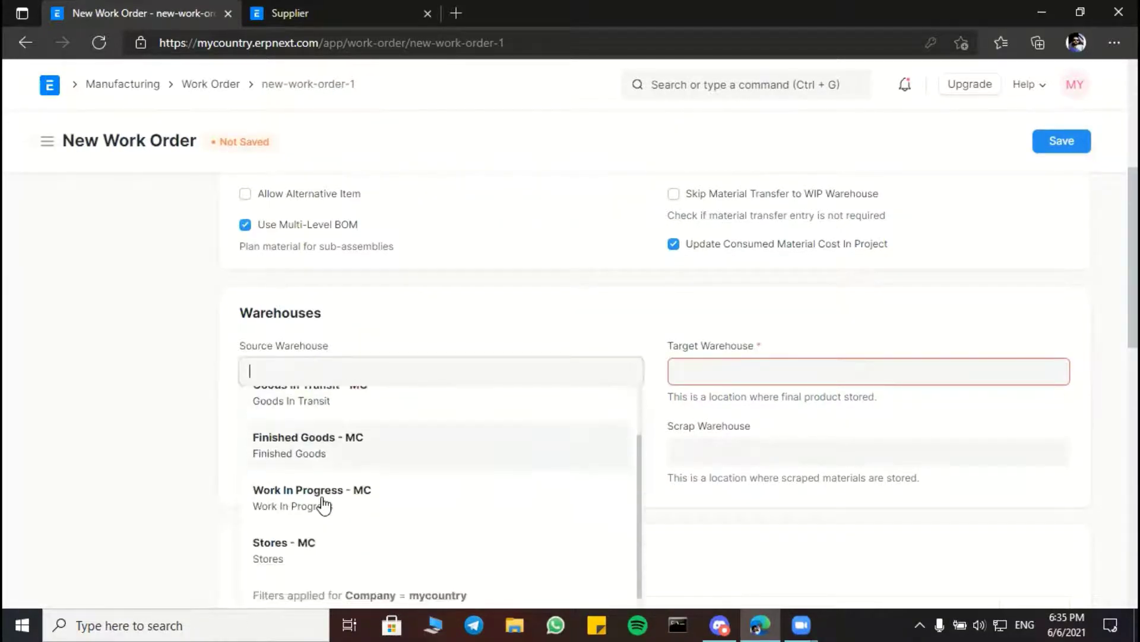
left_click(314, 546)
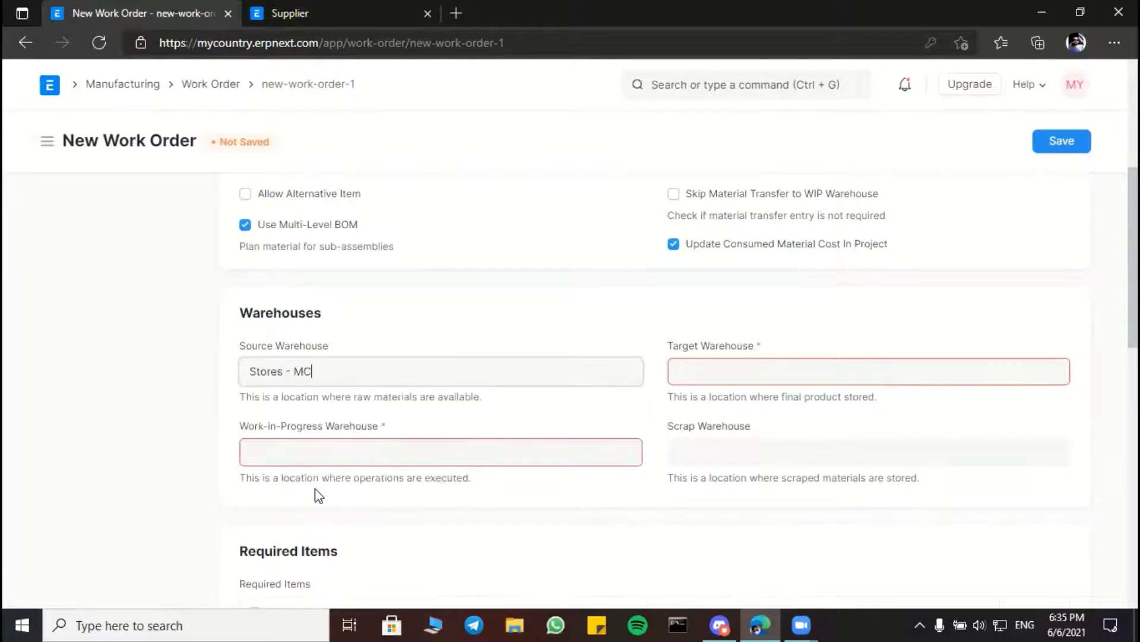
left_click(321, 451)
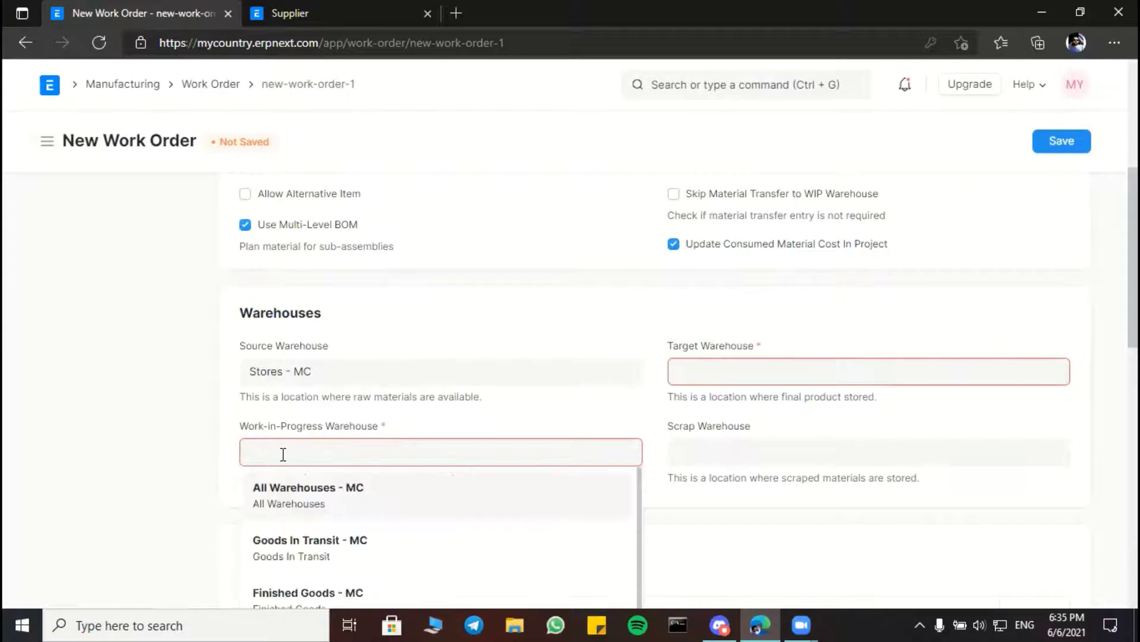
scroll(305, 535, "down", 3)
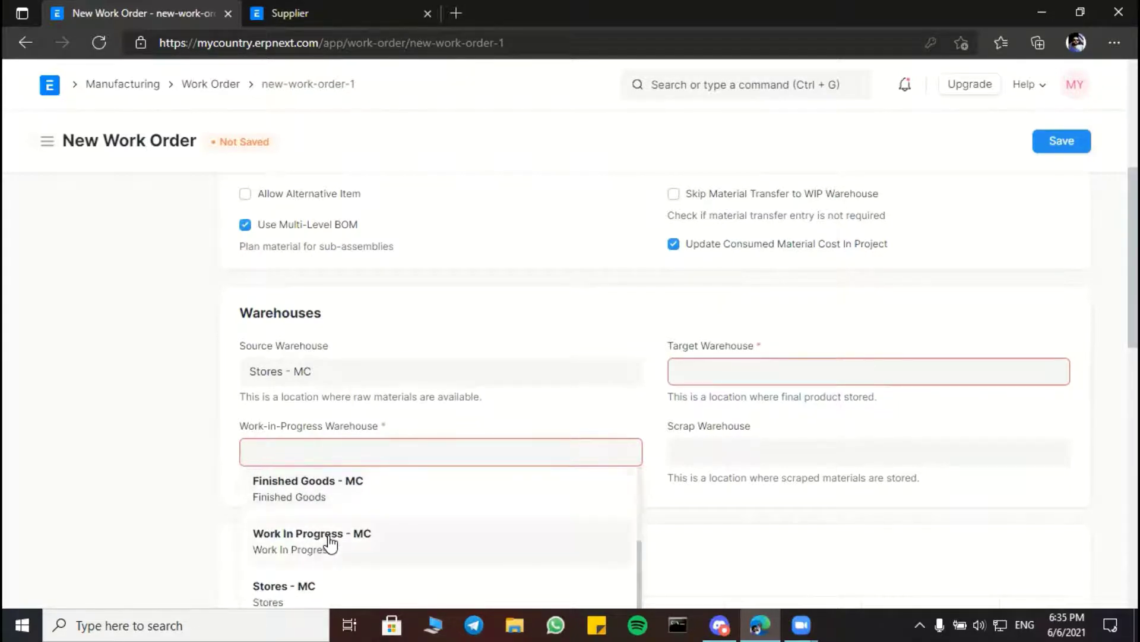
left_click(324, 542)
left_click(708, 369)
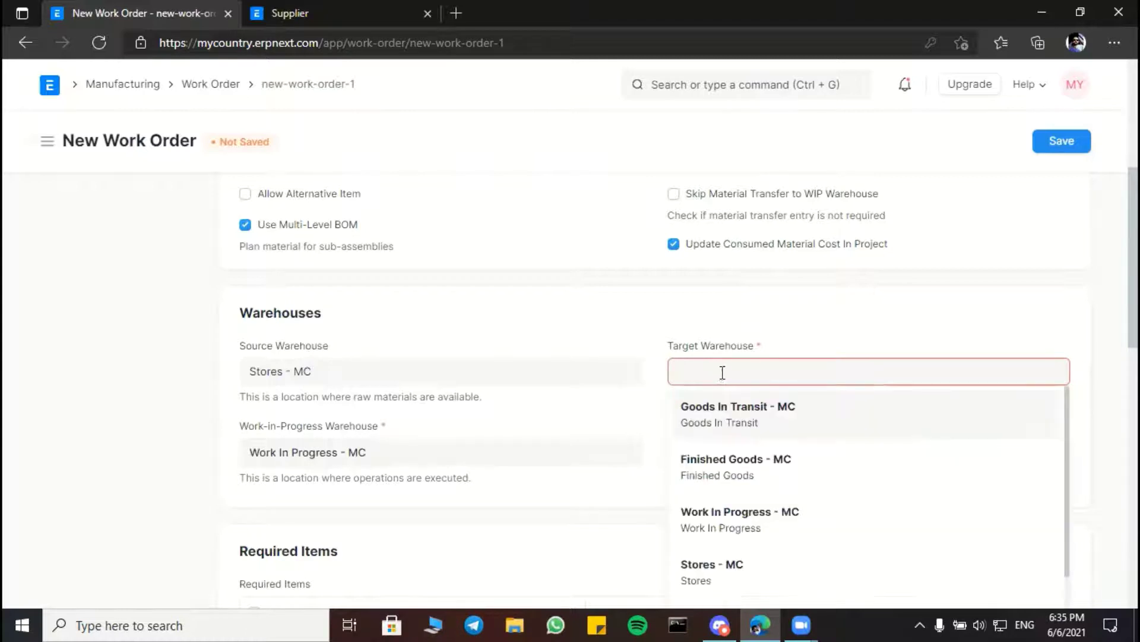
left_click(743, 462)
- Set the work order's actual start date, actual end date and planned end date to the current date and time
scroll(614, 366, "down", 4)
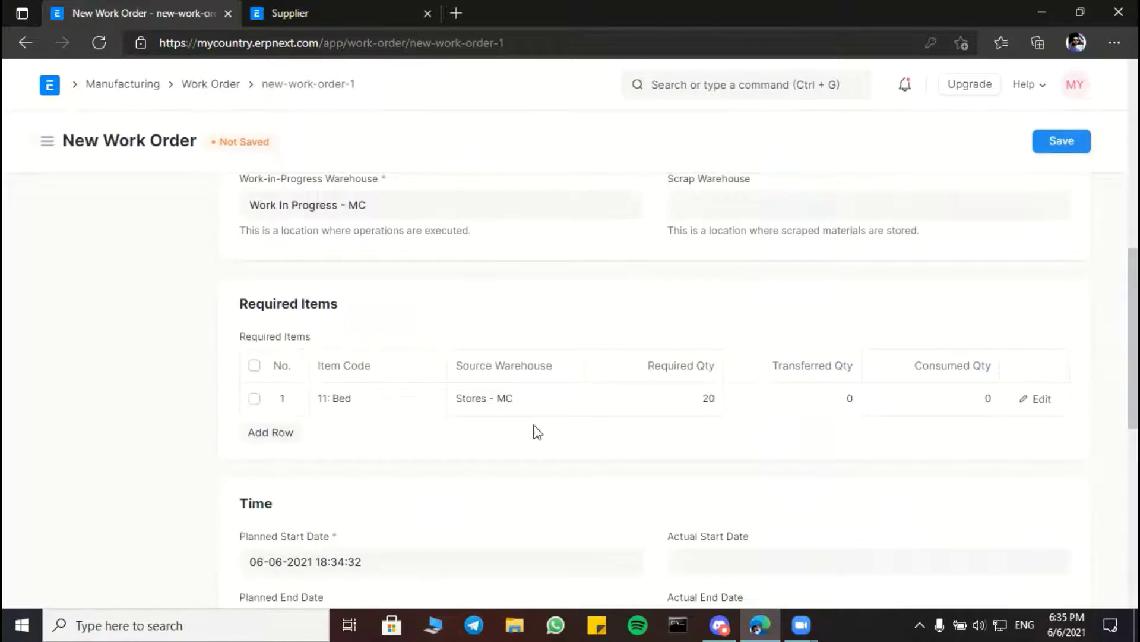
scroll(536, 434, "down", 1)
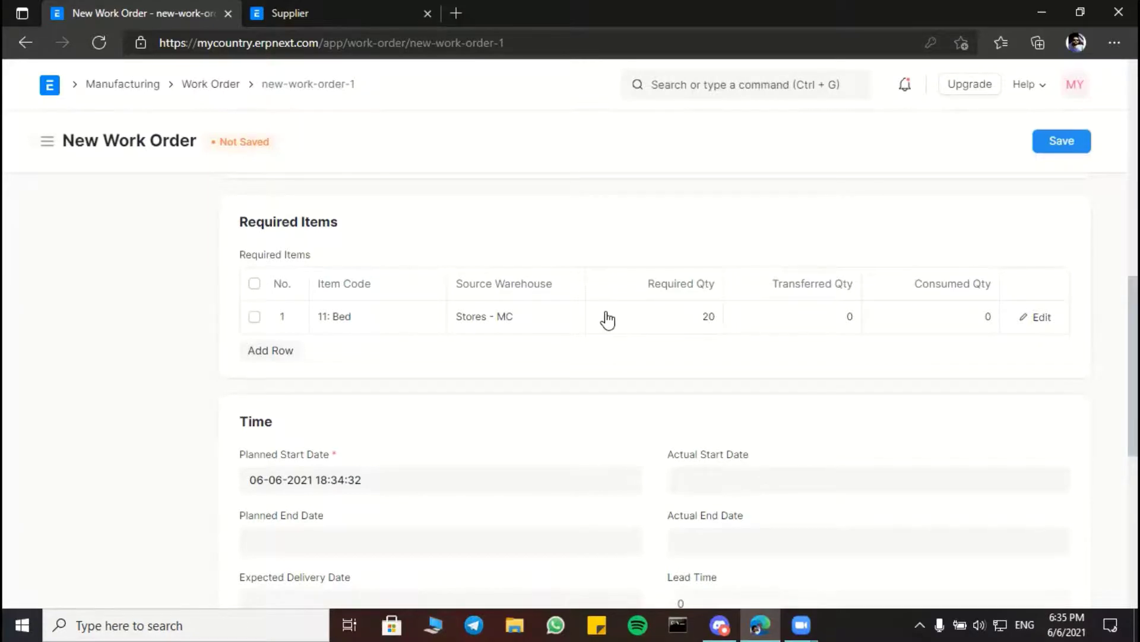
scroll(606, 318, "down", 3)
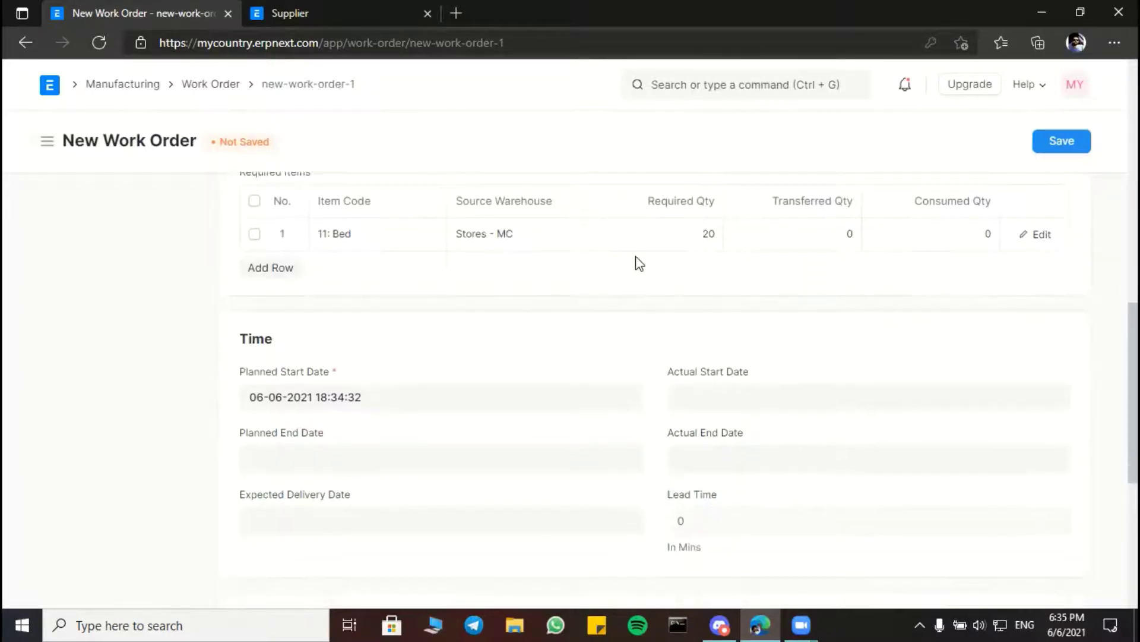
scroll(633, 240, "down", 2)
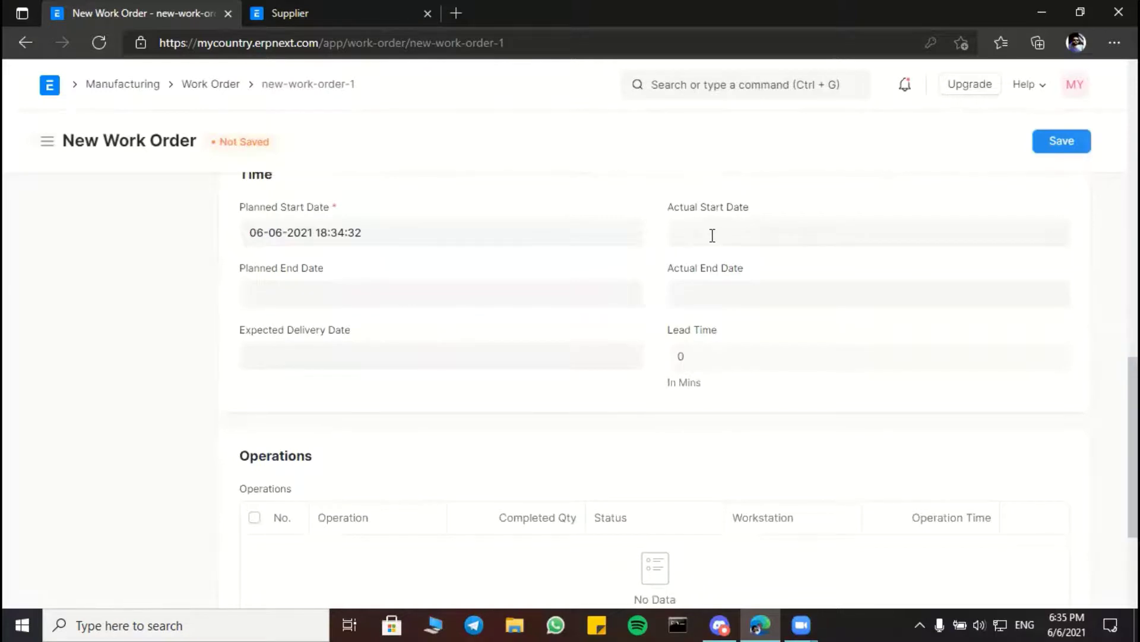
left_click(713, 235)
left_click(769, 525)
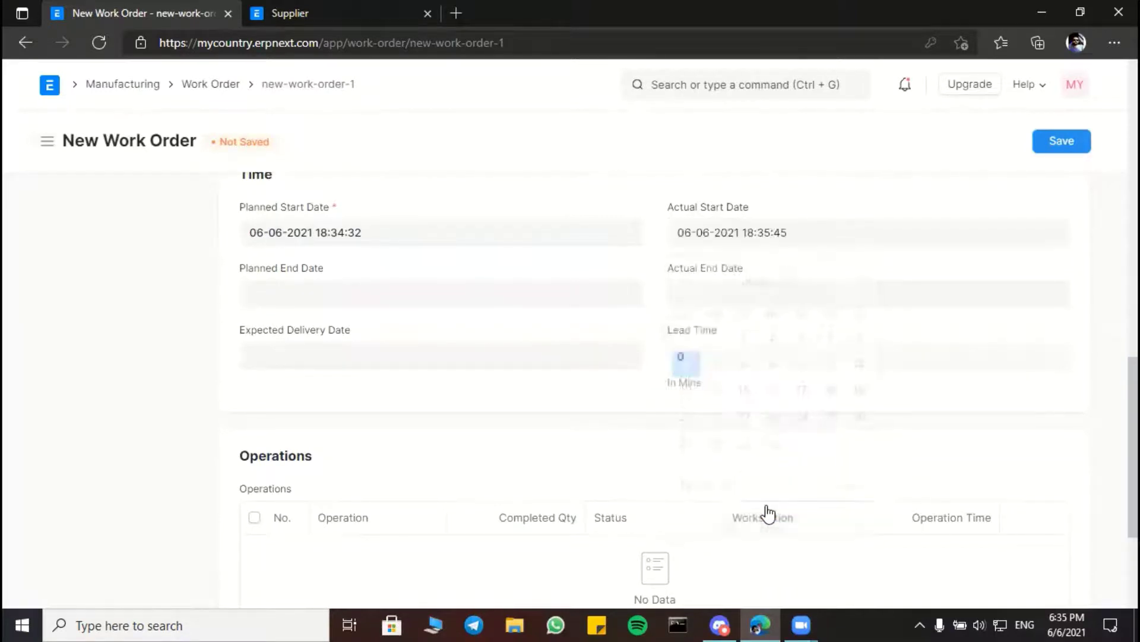
left_click(707, 294)
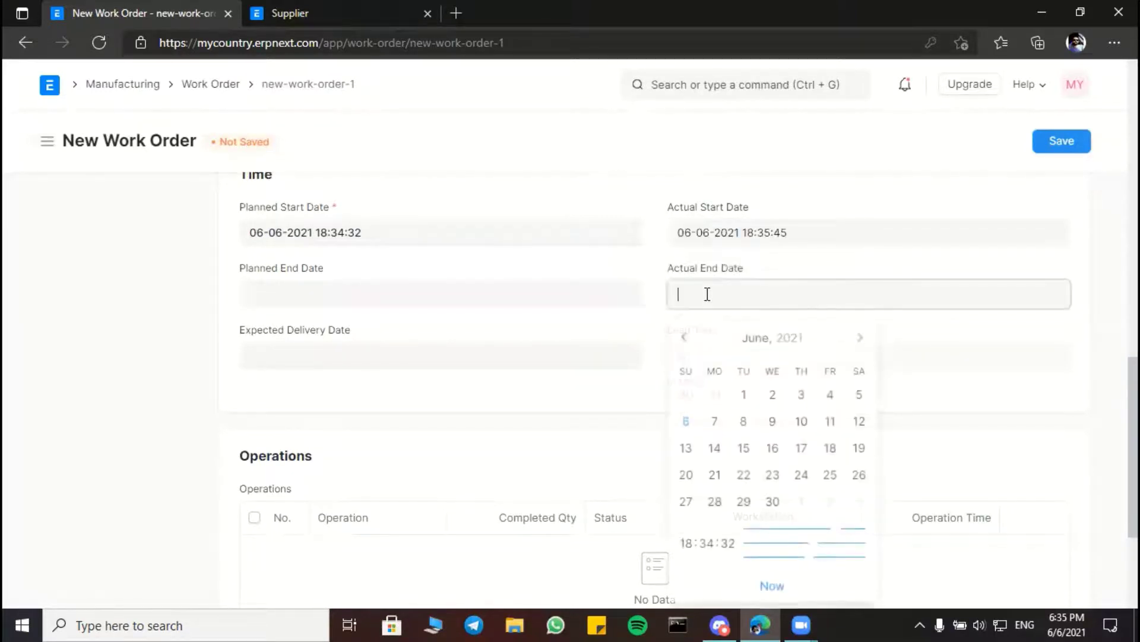
left_click(810, 584)
left_click(353, 288)
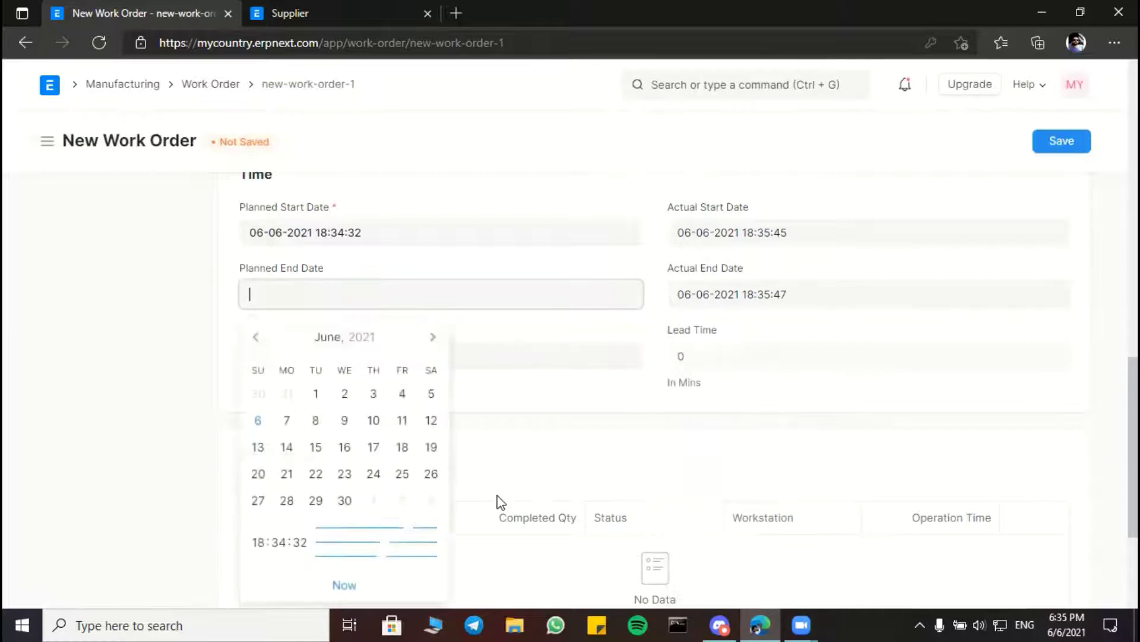
left_click(355, 583)
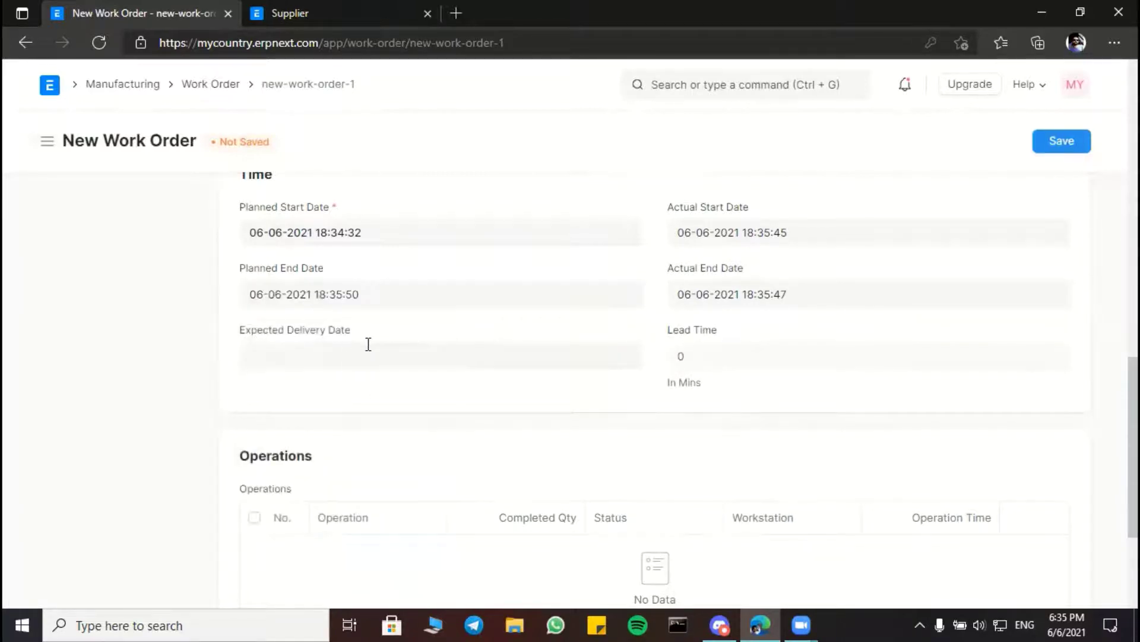
- Save the work order and submit it permanently
scroll(369, 344, "down", 3)
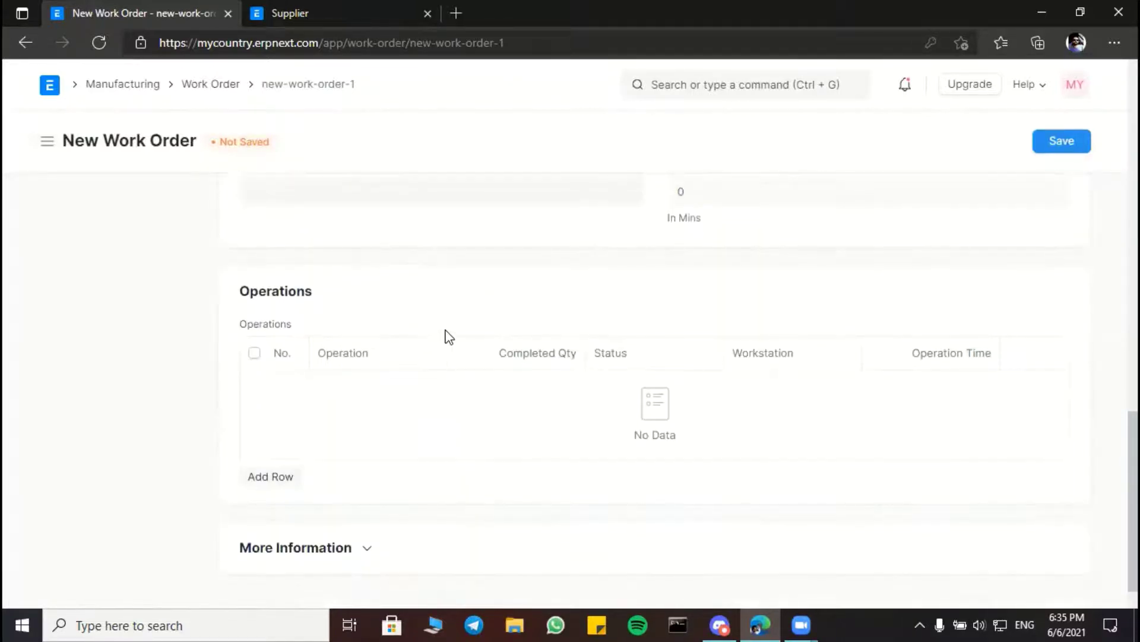
scroll(447, 334, "down", 1)
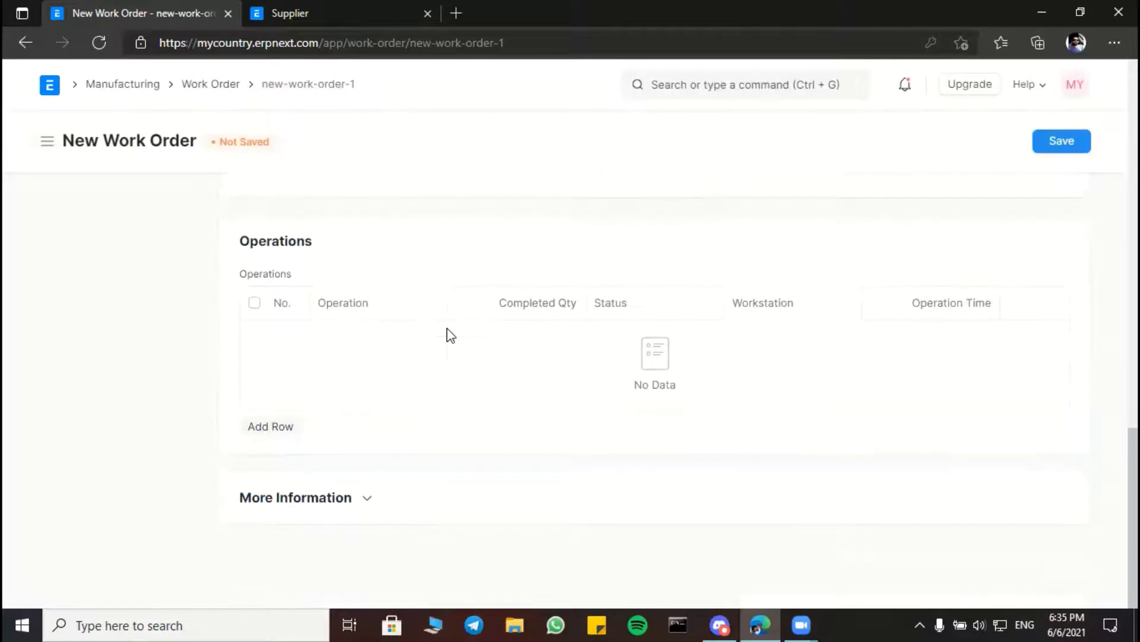
left_click(1063, 142)
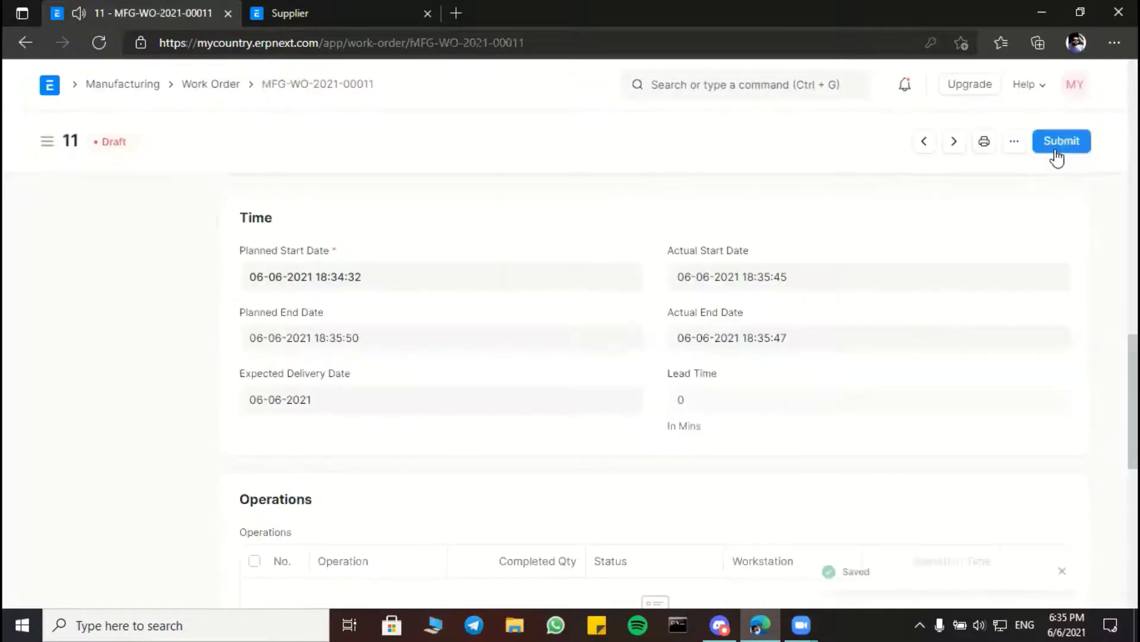
left_click(1062, 142)
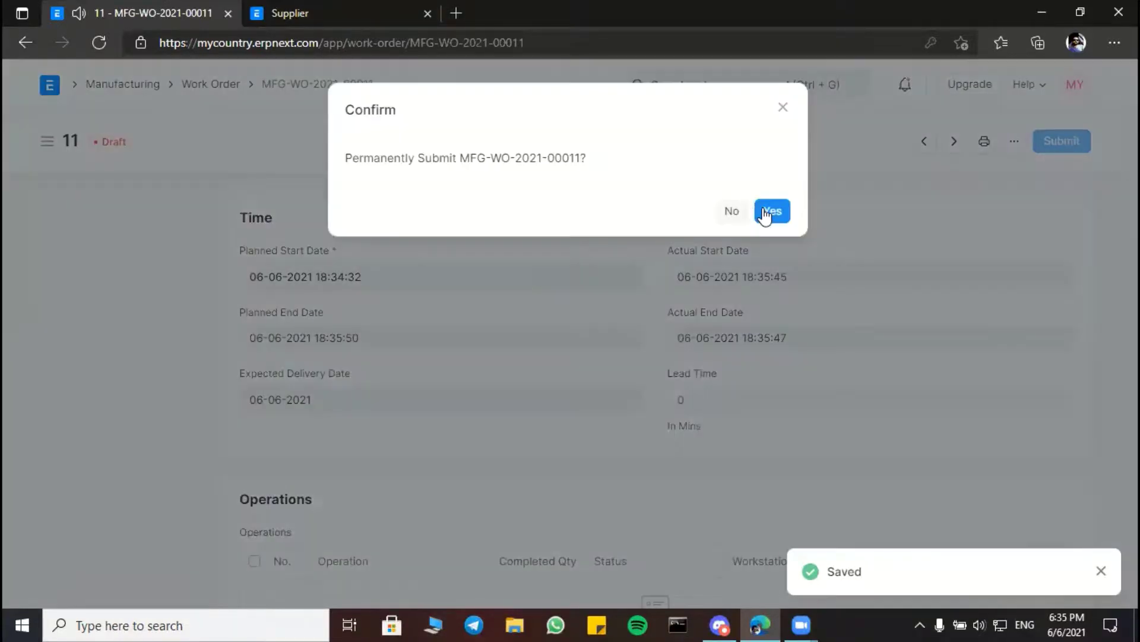
left_click(768, 212)
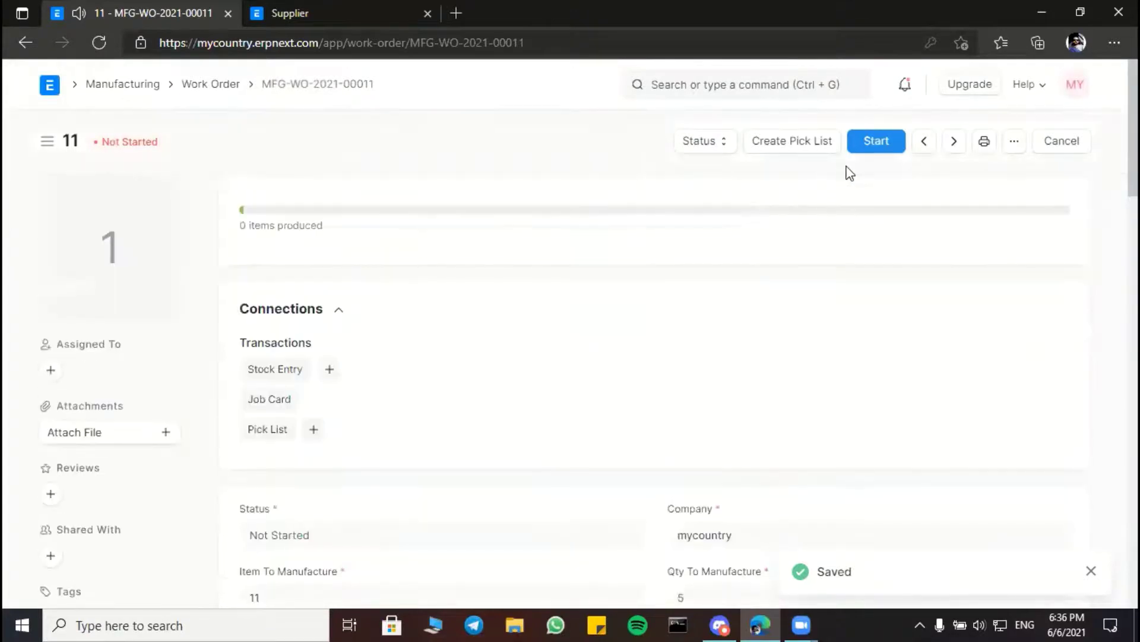
- Start the work order with a material transfer for a quantity of 5, and save and permanently submit its stock entry
left_click(875, 148)
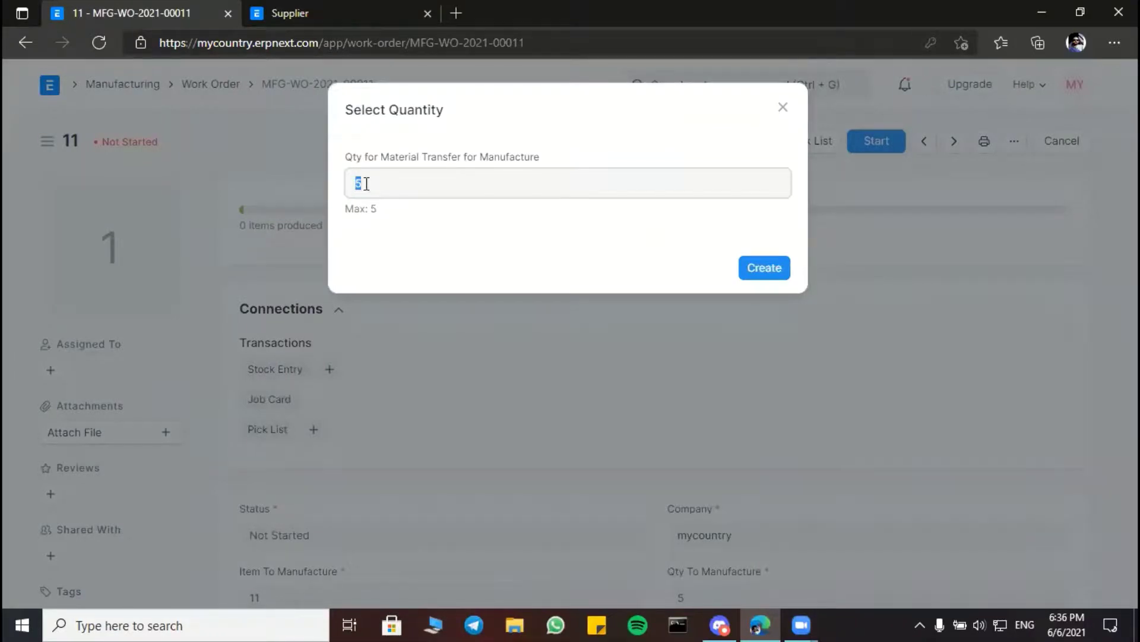
left_click(764, 272)
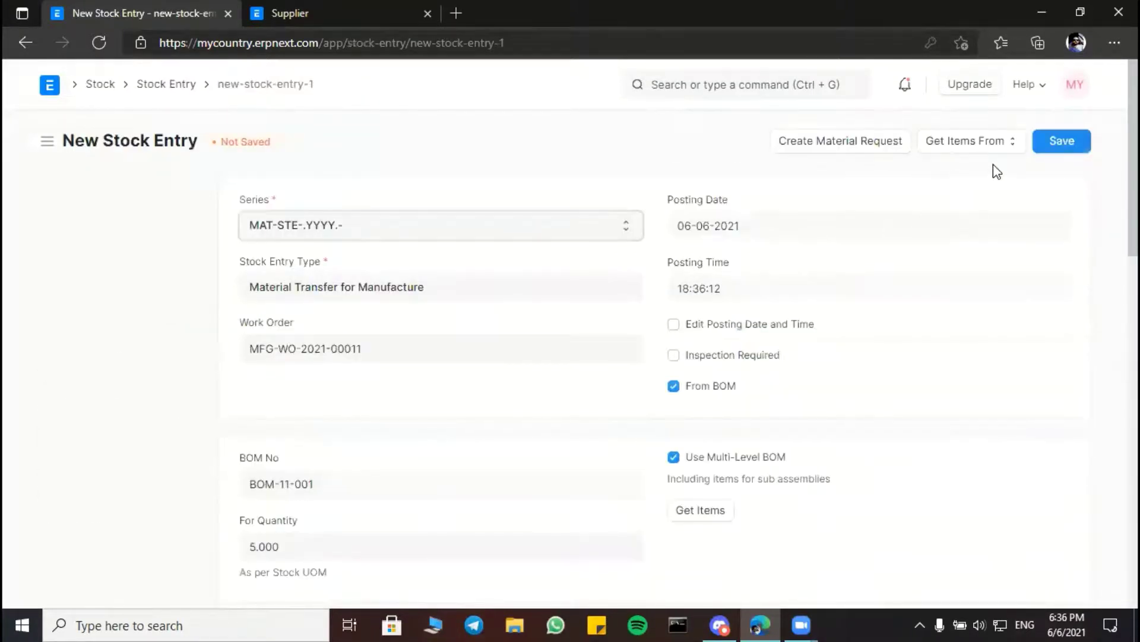
left_click(1047, 152)
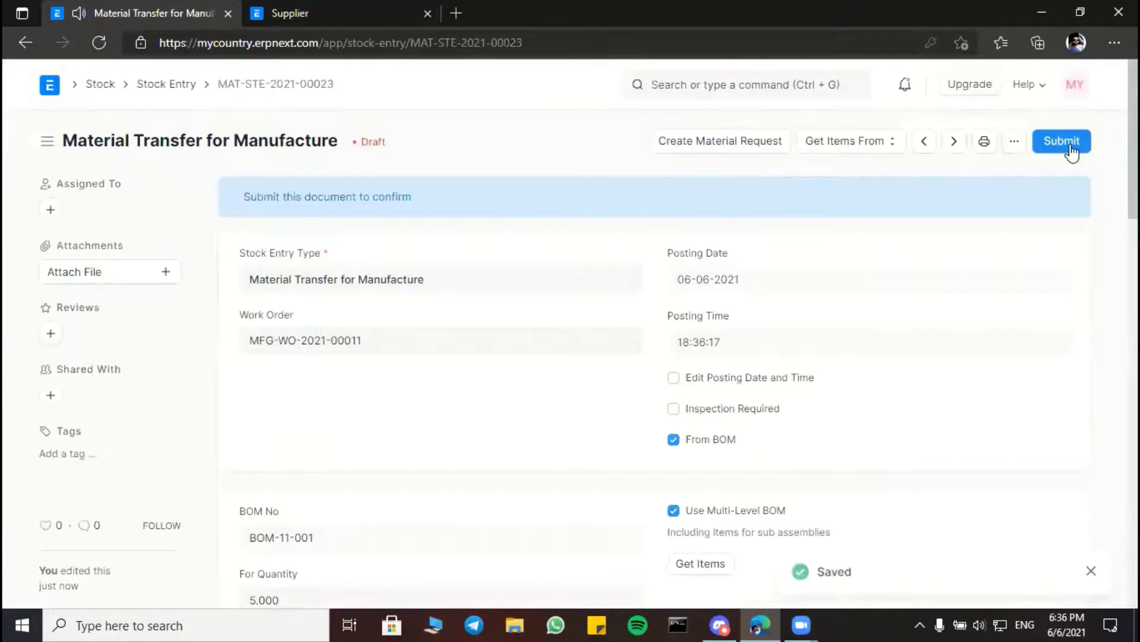
left_click(1071, 147)
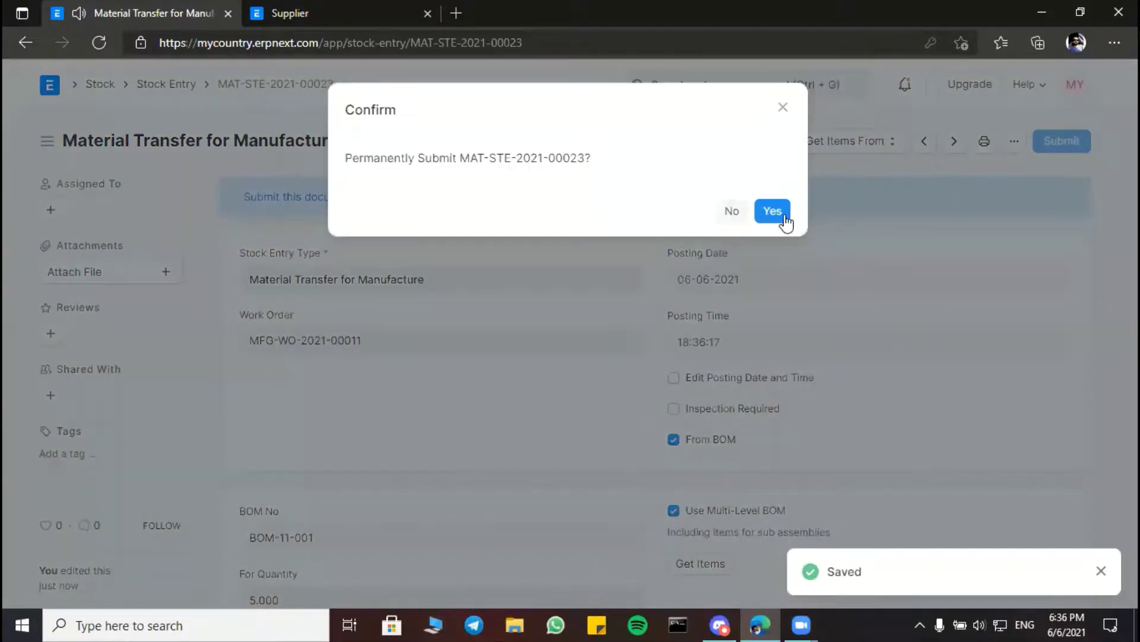
left_click(779, 215)
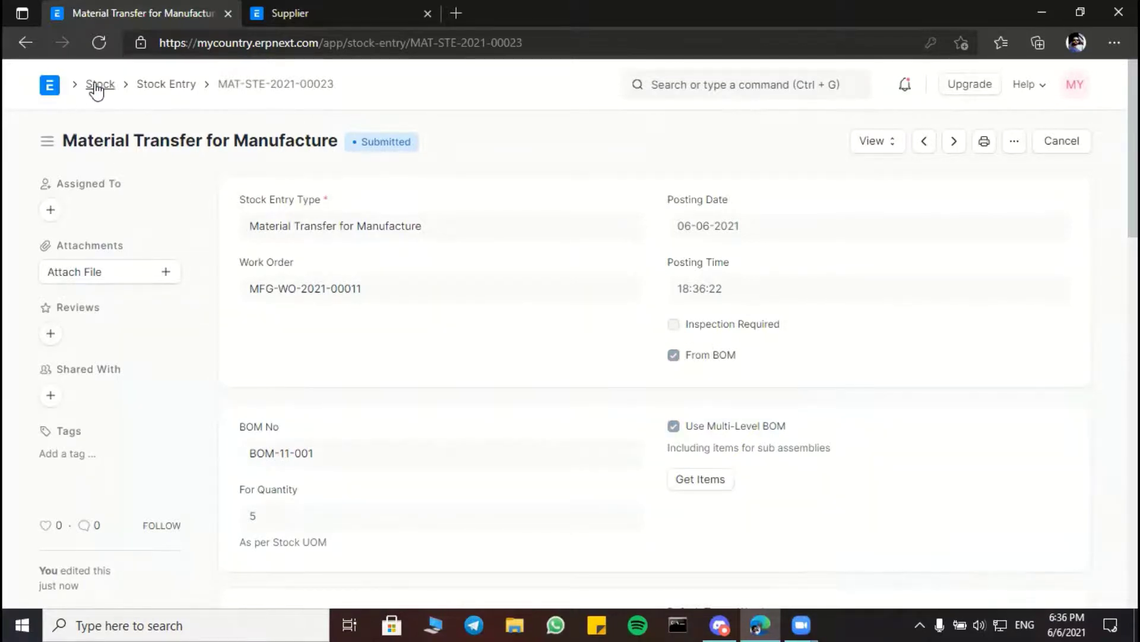
- Open the Manufacturing workspace and look through its shortcuts and production masters
left_click(51, 91)
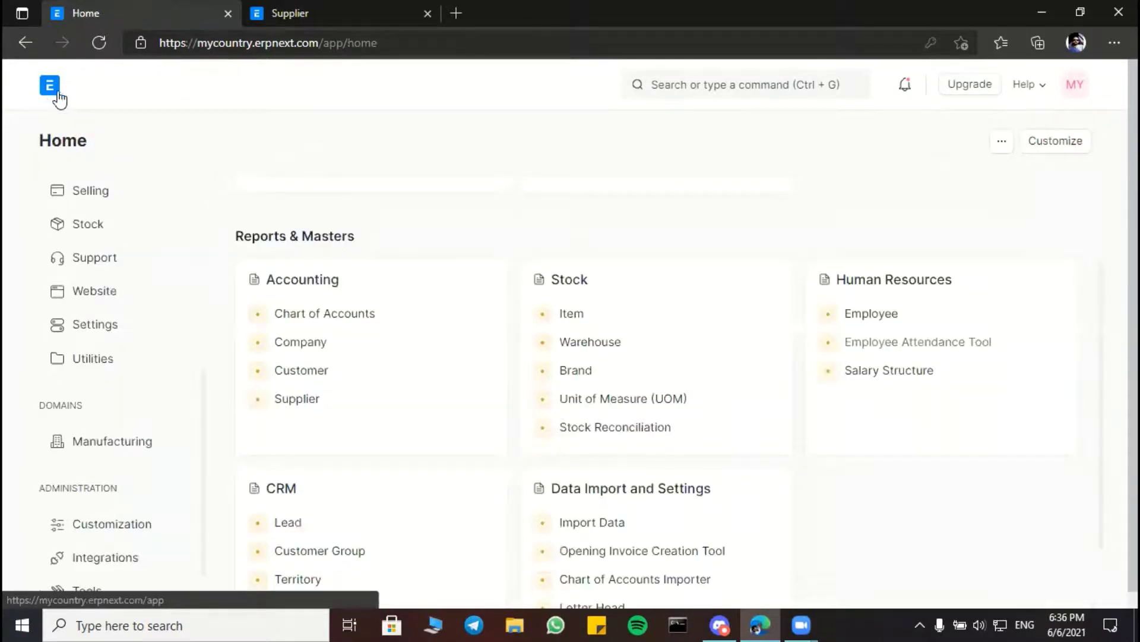
left_click(116, 440)
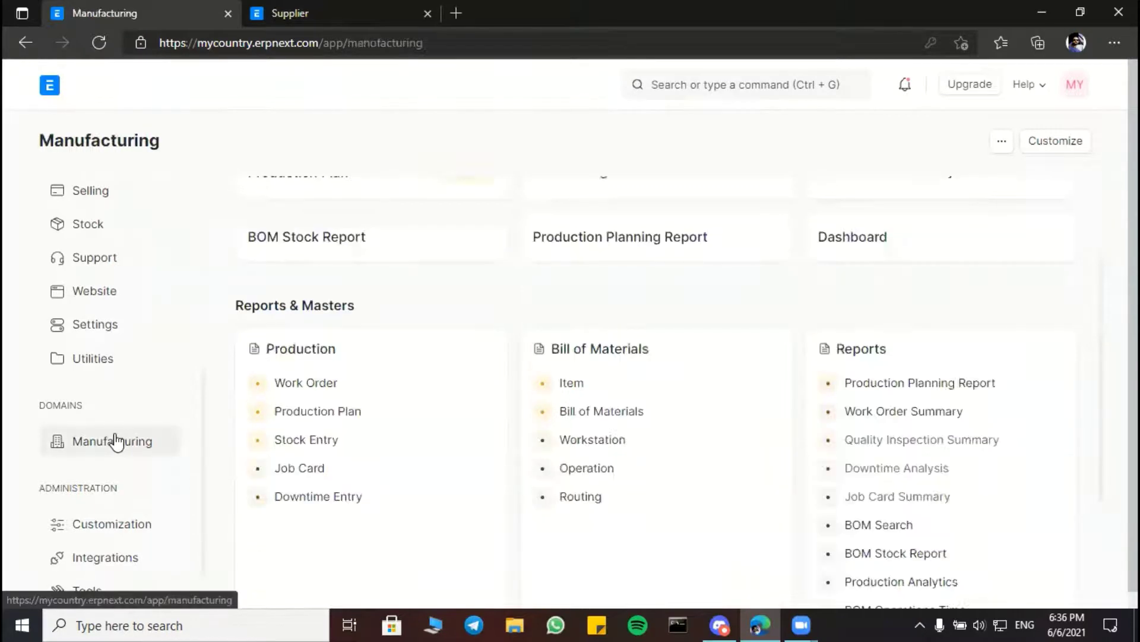
scroll(224, 394, "up", 3)
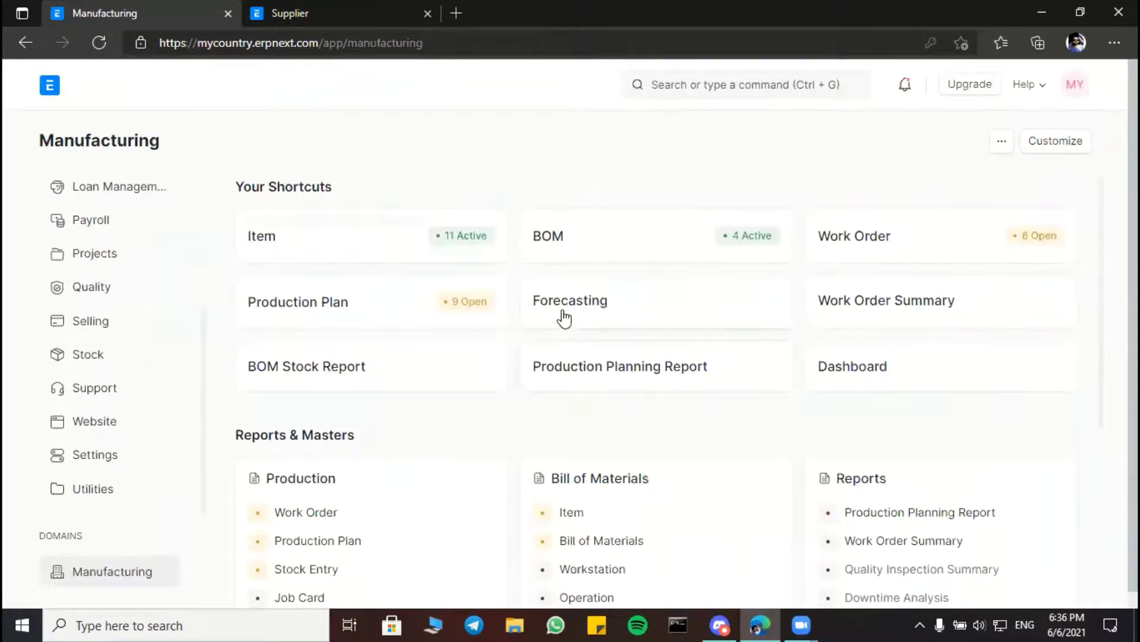
scroll(486, 386, "down", 1)
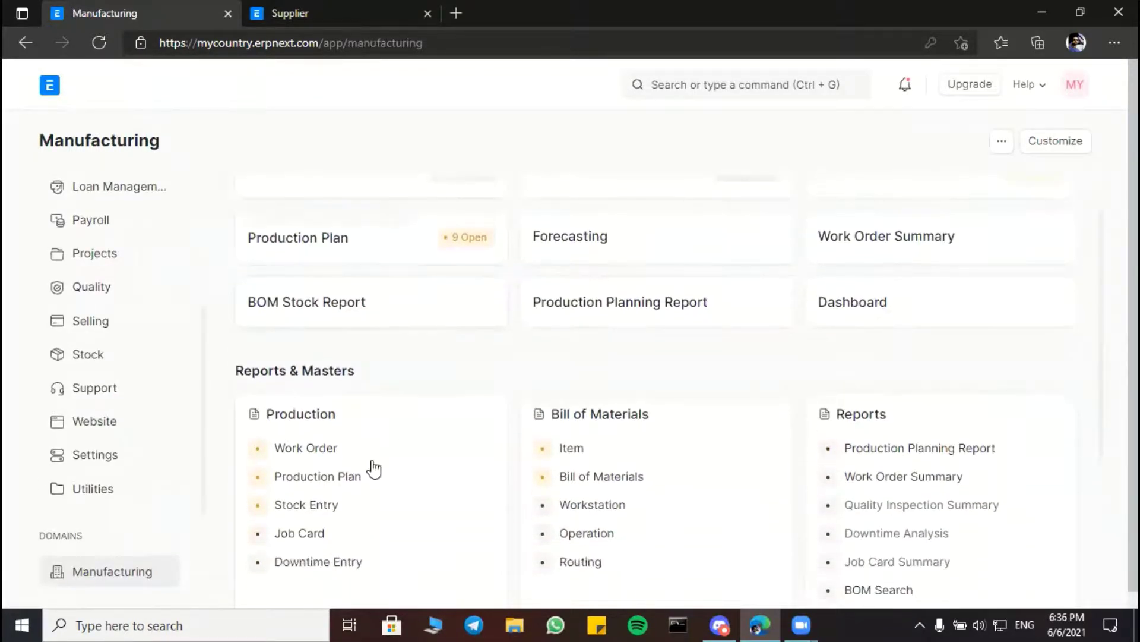
scroll(95, 297, "up", 1)
- Open the newest sales order from the Selling workspace and go to its linked work order
scroll(97, 325, "up", 2)
left_click(95, 514)
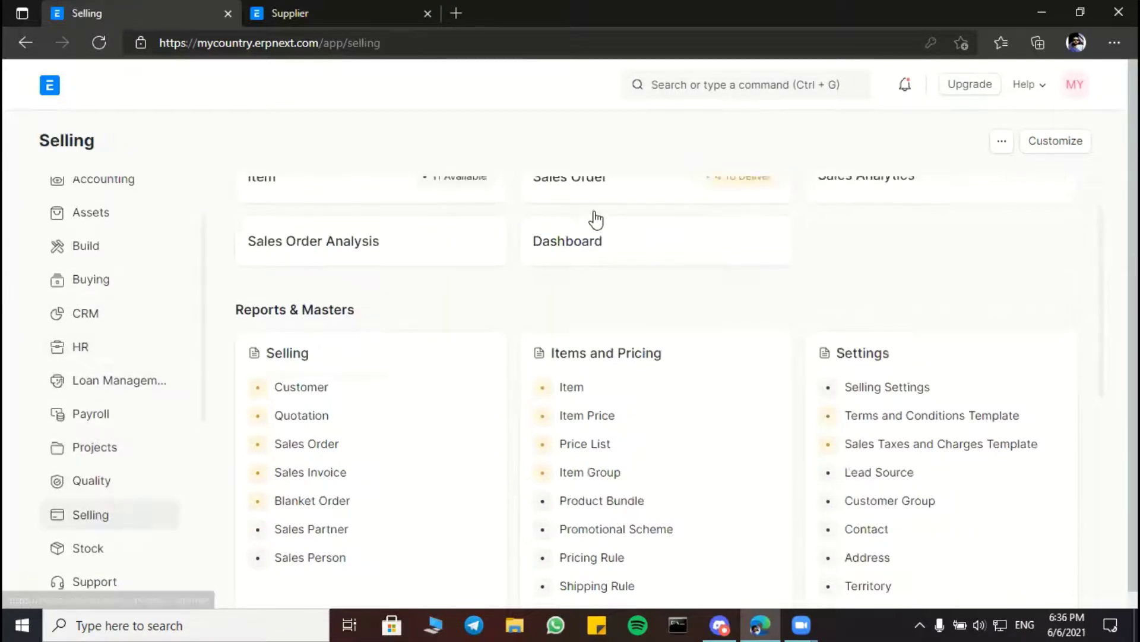
scroll(594, 220, "up", 1)
left_click(616, 244)
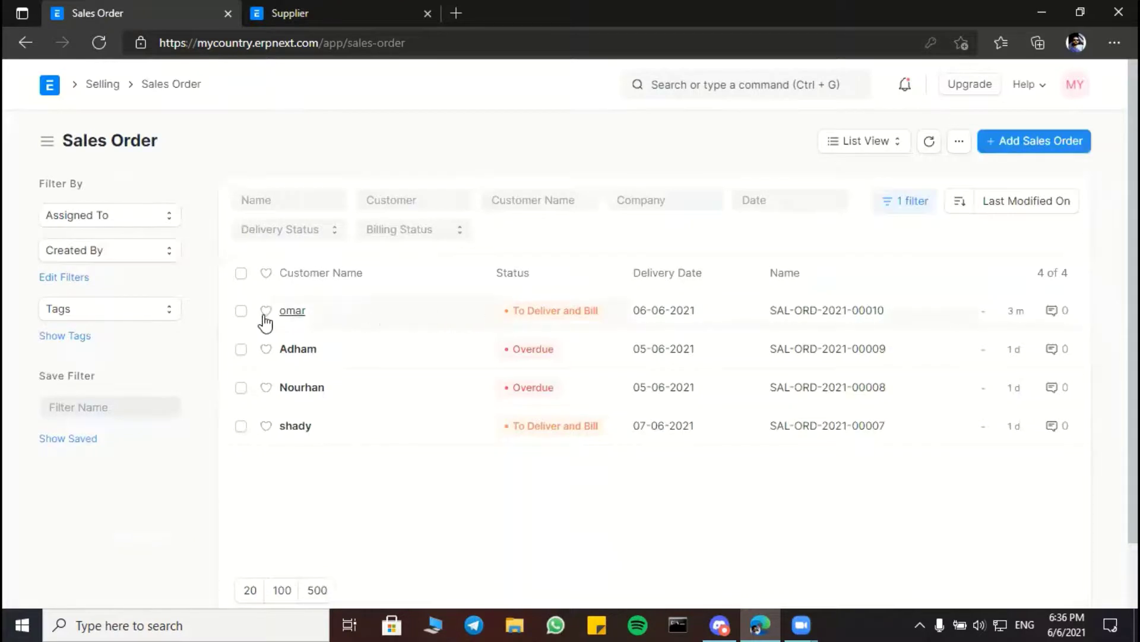
left_click(290, 311)
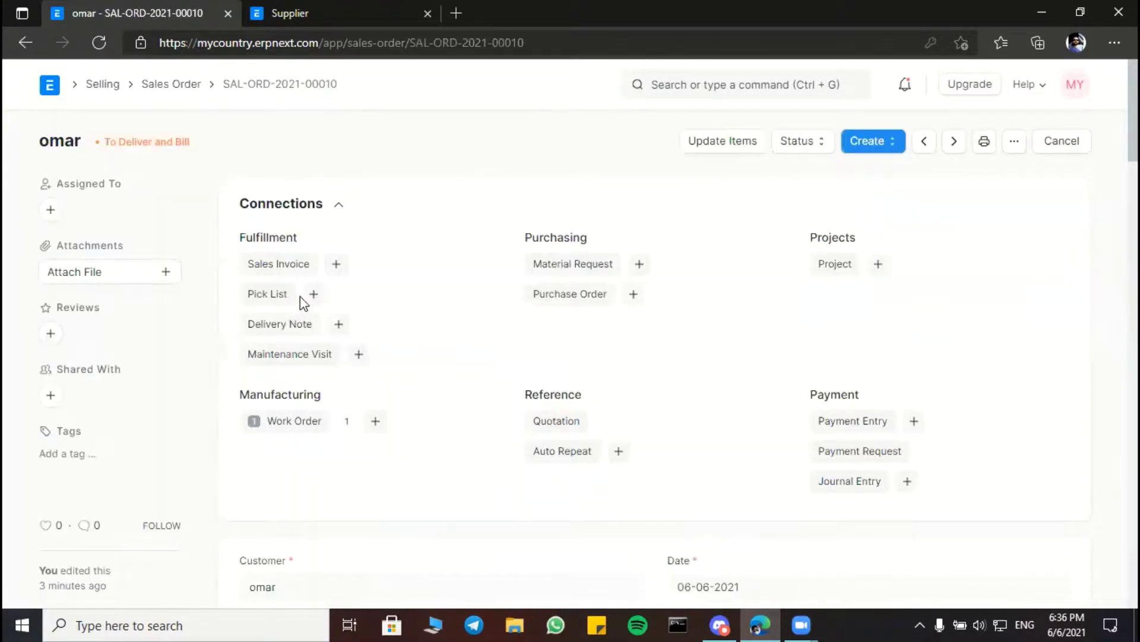
left_click(297, 421)
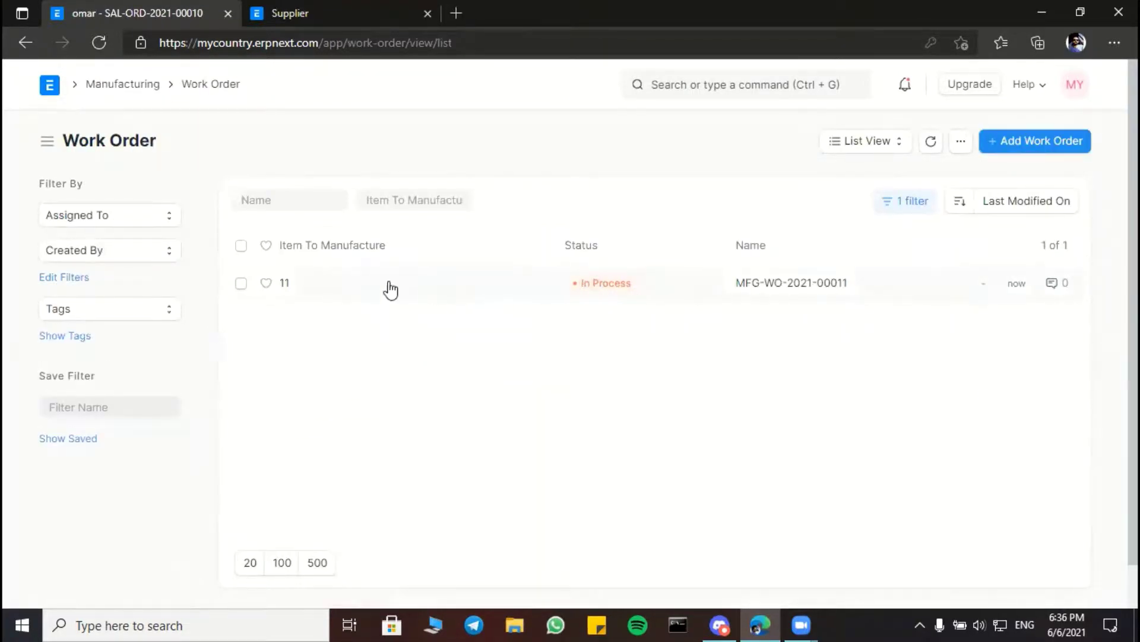
left_click(283, 284)
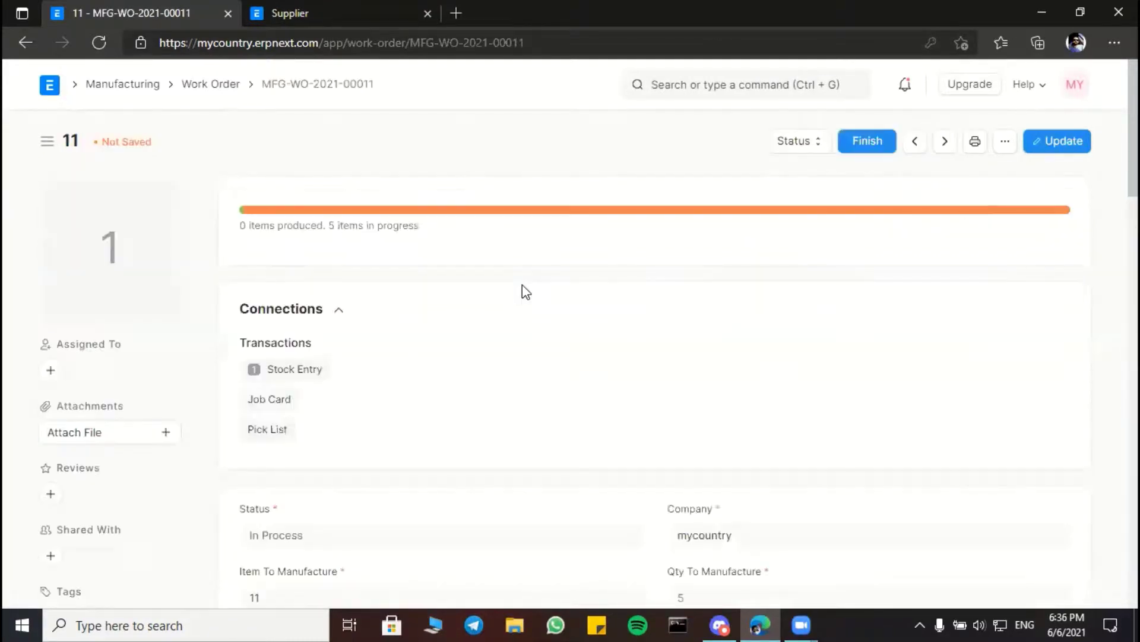
- Finish the work order for a quantity of 5, and save and permanently submit its Manufacture stock entry
left_click(866, 149)
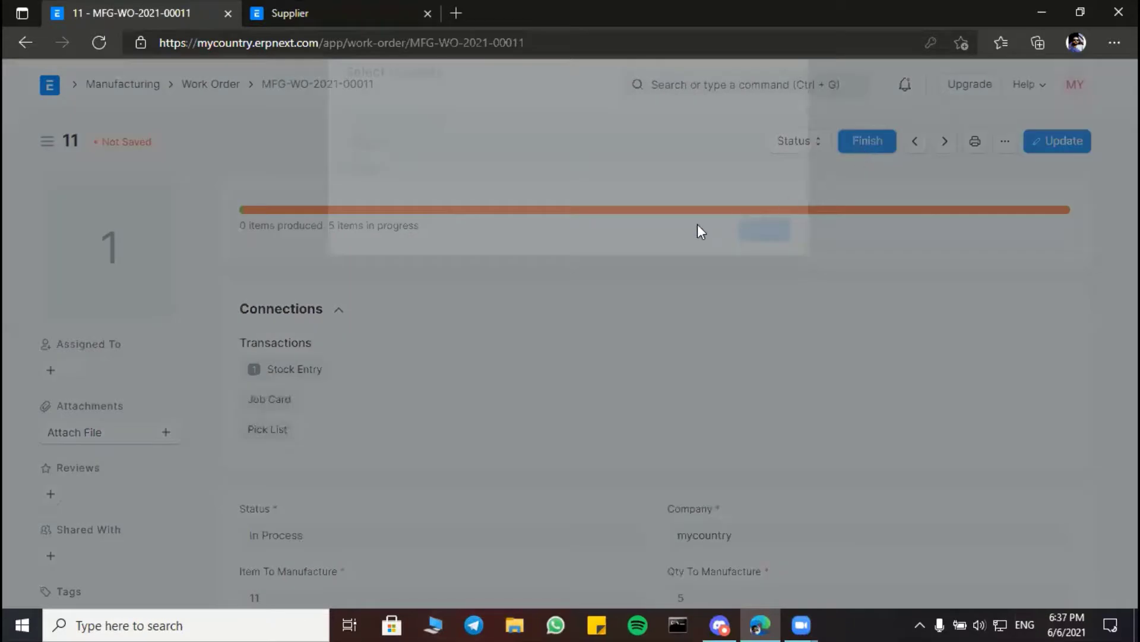
left_click(748, 270)
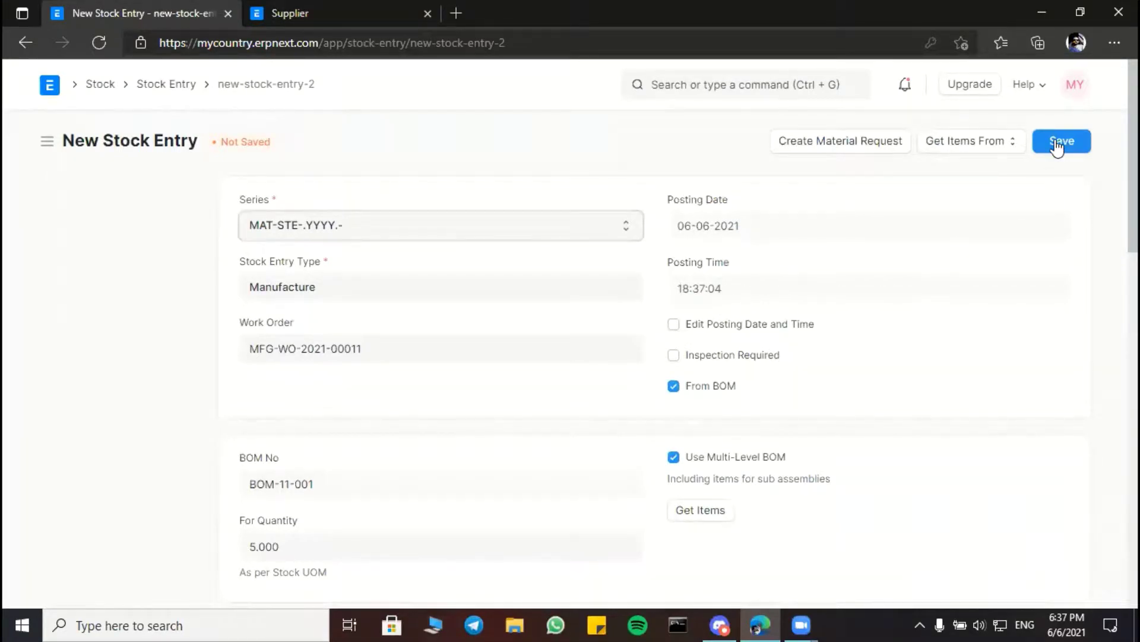
scroll(912, 359, "down", 4)
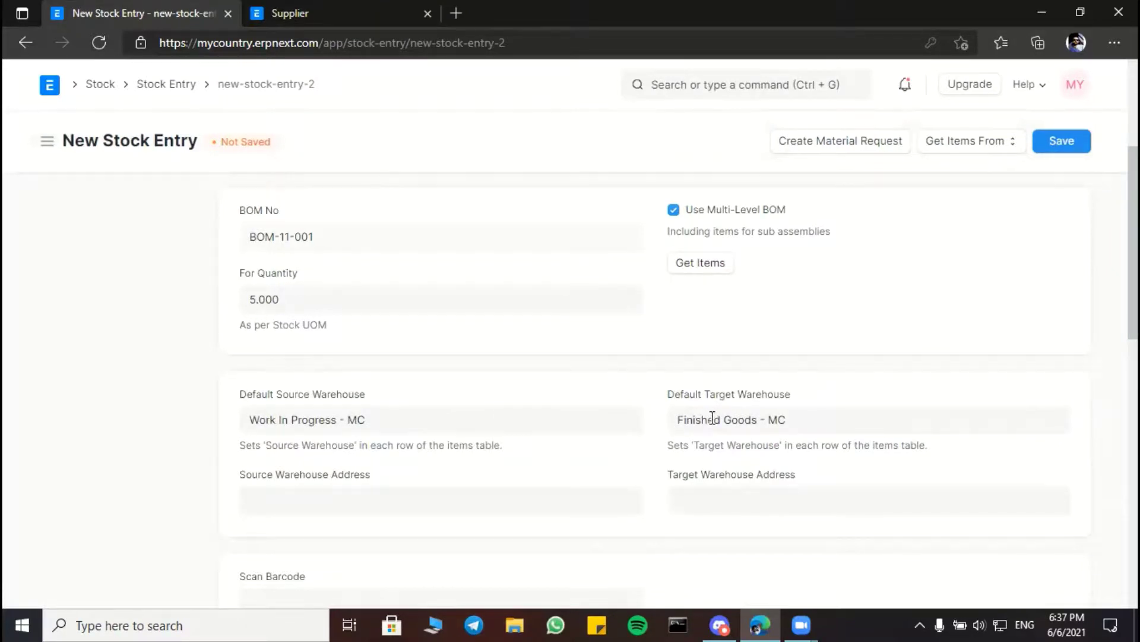
scroll(850, 323, "up", 4)
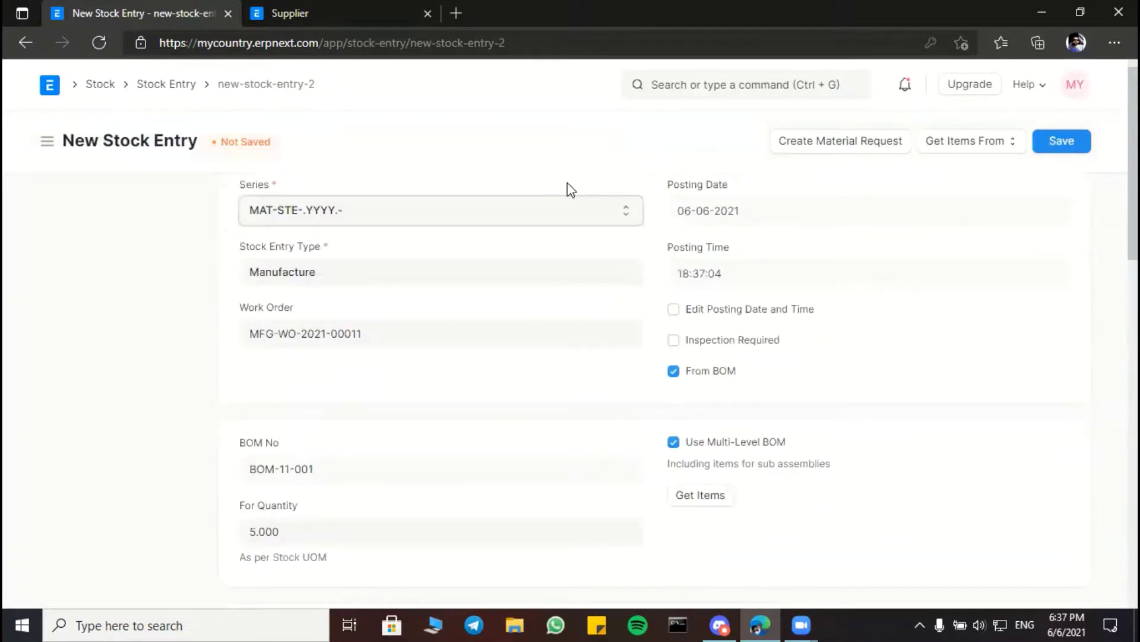
key("ctrl+s")
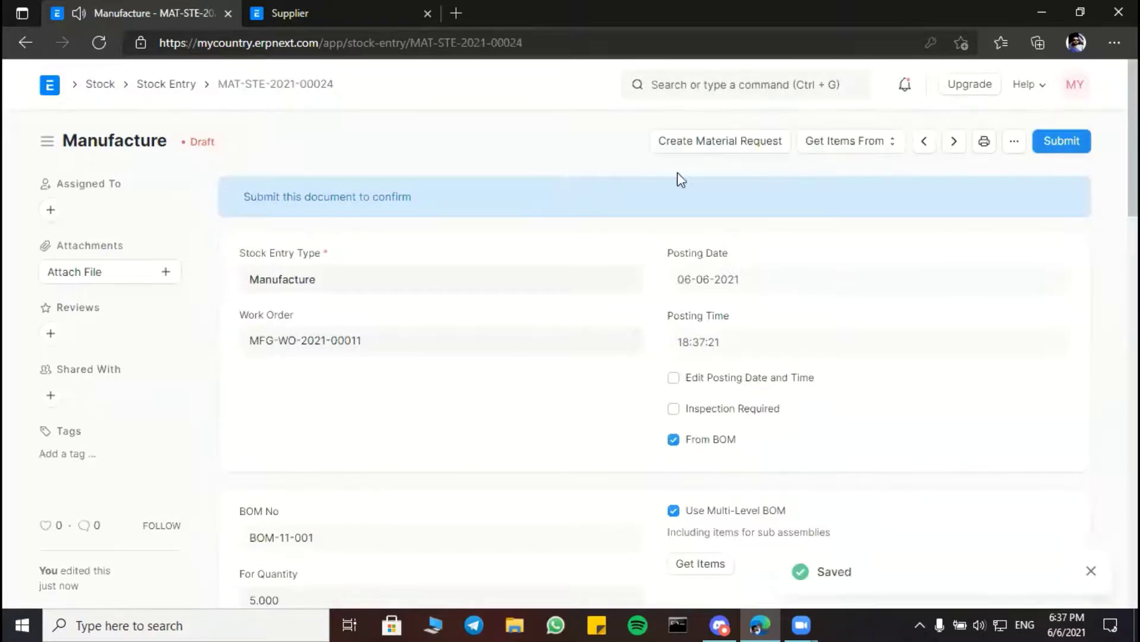
left_click(1063, 143)
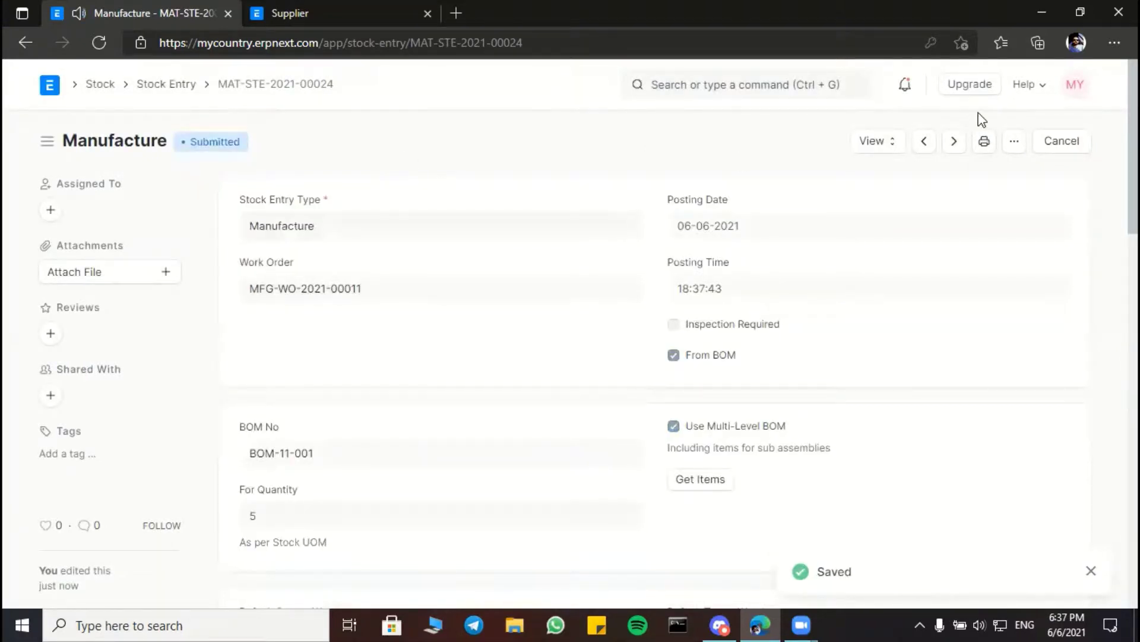
left_click(895, 89)
left_click(891, 92)
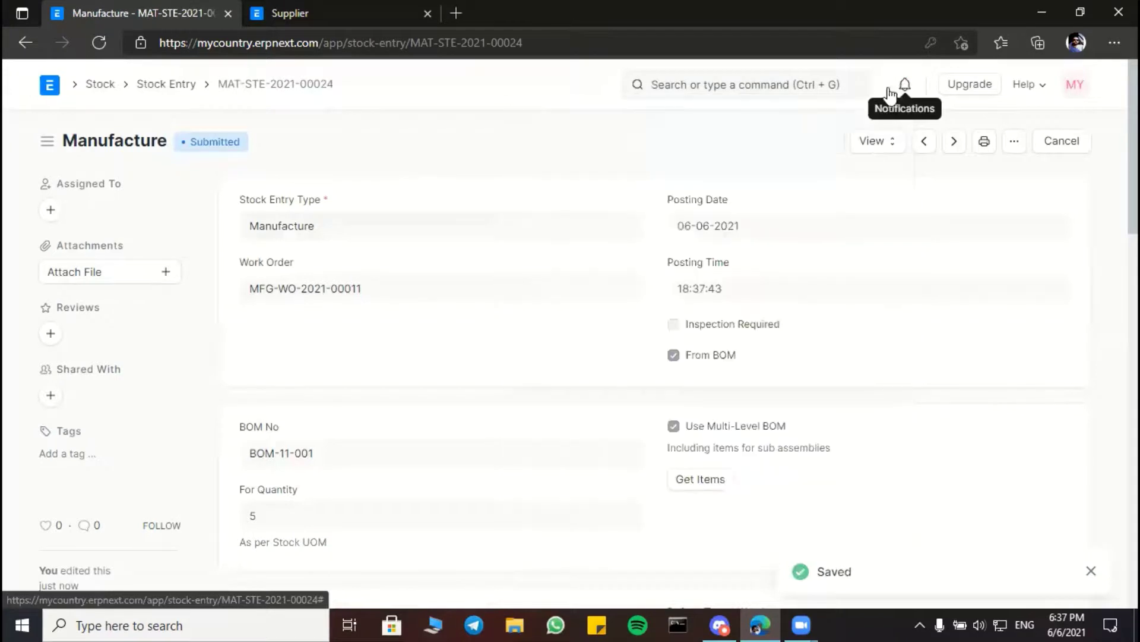
- Reopen the newest sales order and create a new sales invoice from it
left_click(50, 89)
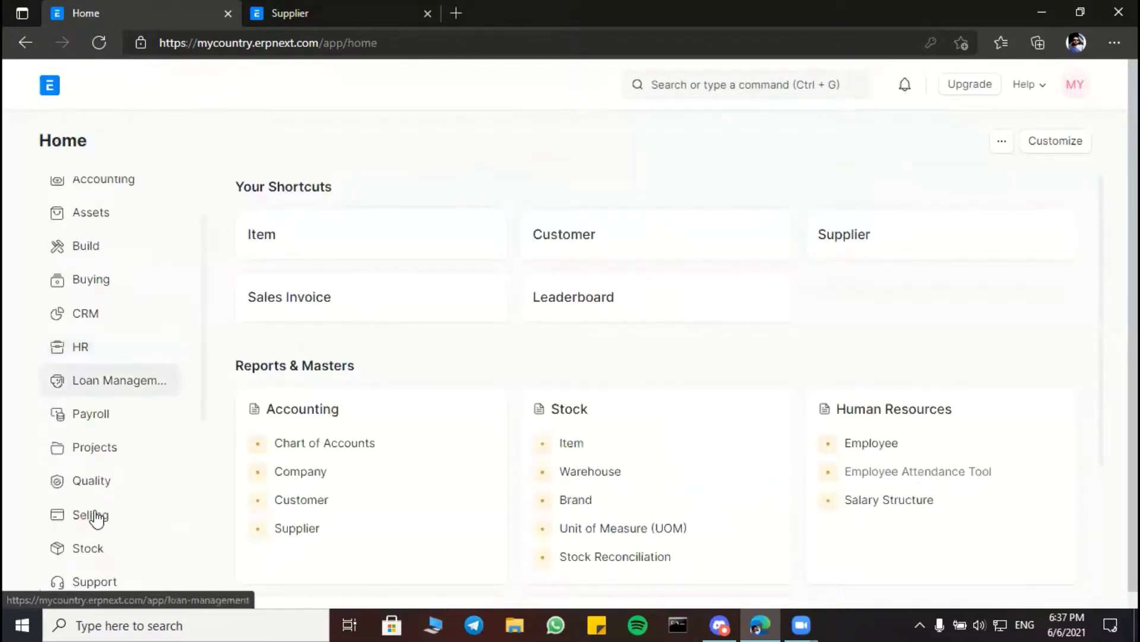
left_click(583, 233)
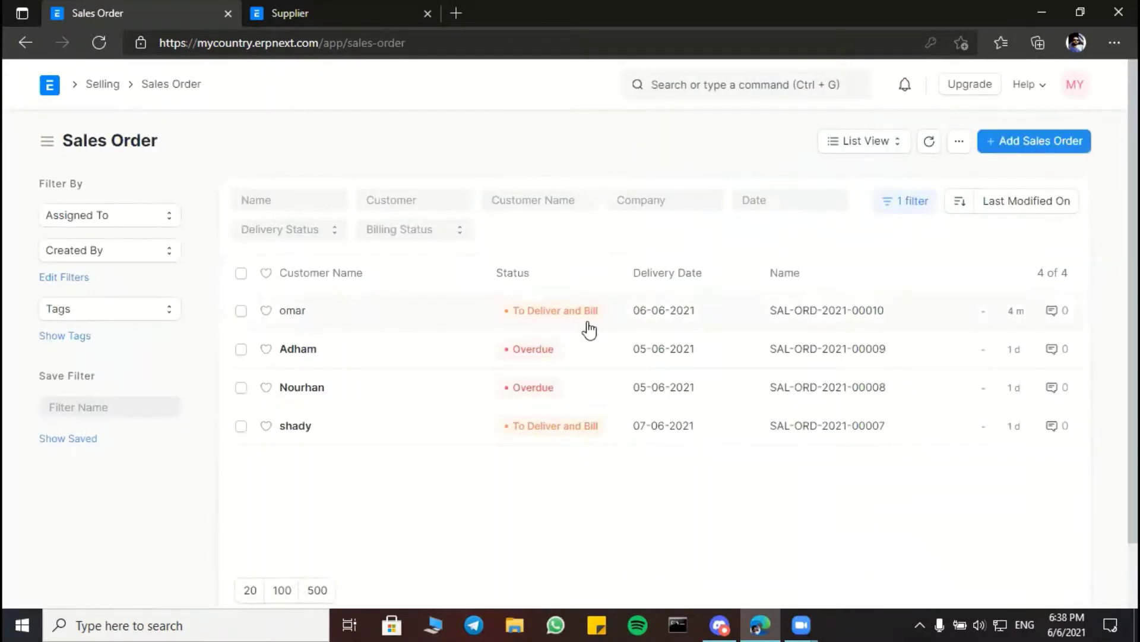
left_click(299, 310)
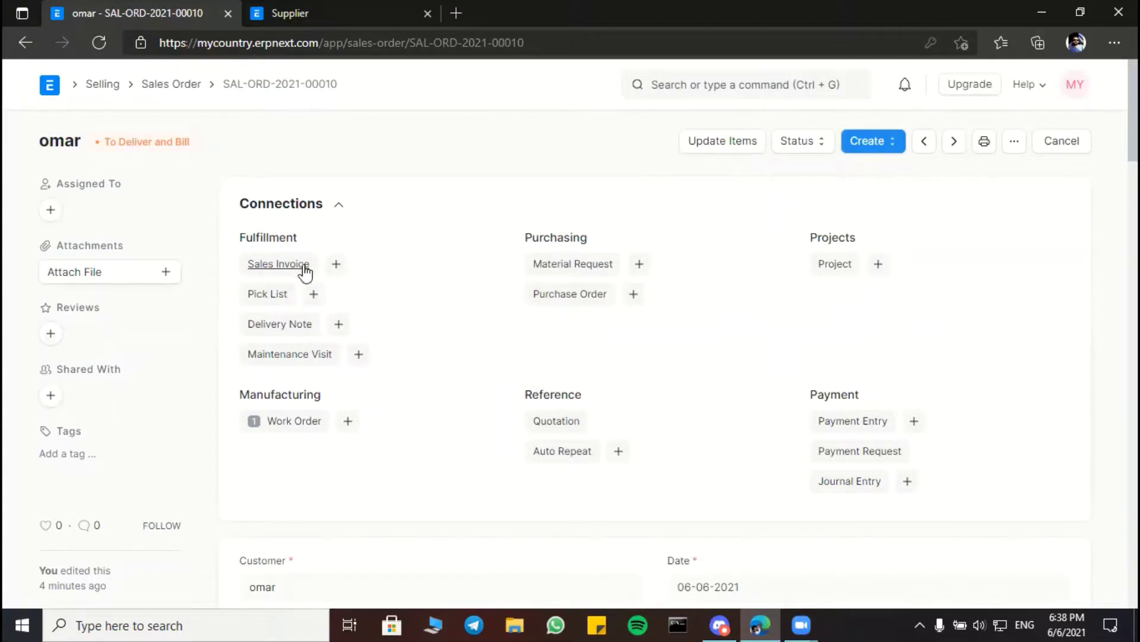
left_click(337, 265)
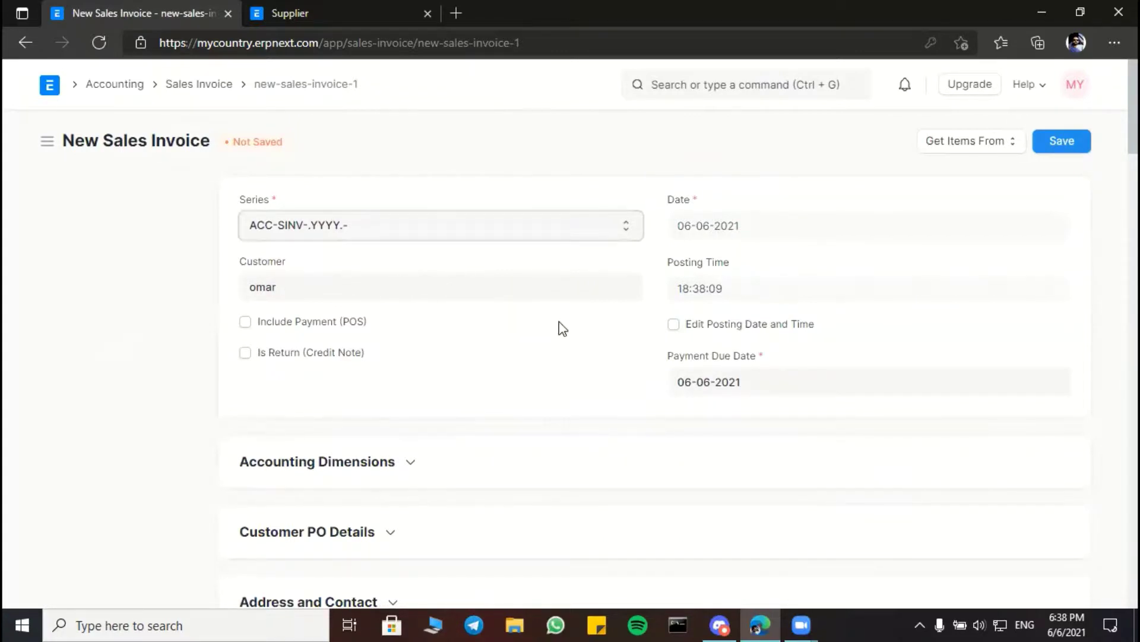
- Check the Bed item row and the rest of the sales invoice, save it and submit it
scroll(560, 326, "down", 8)
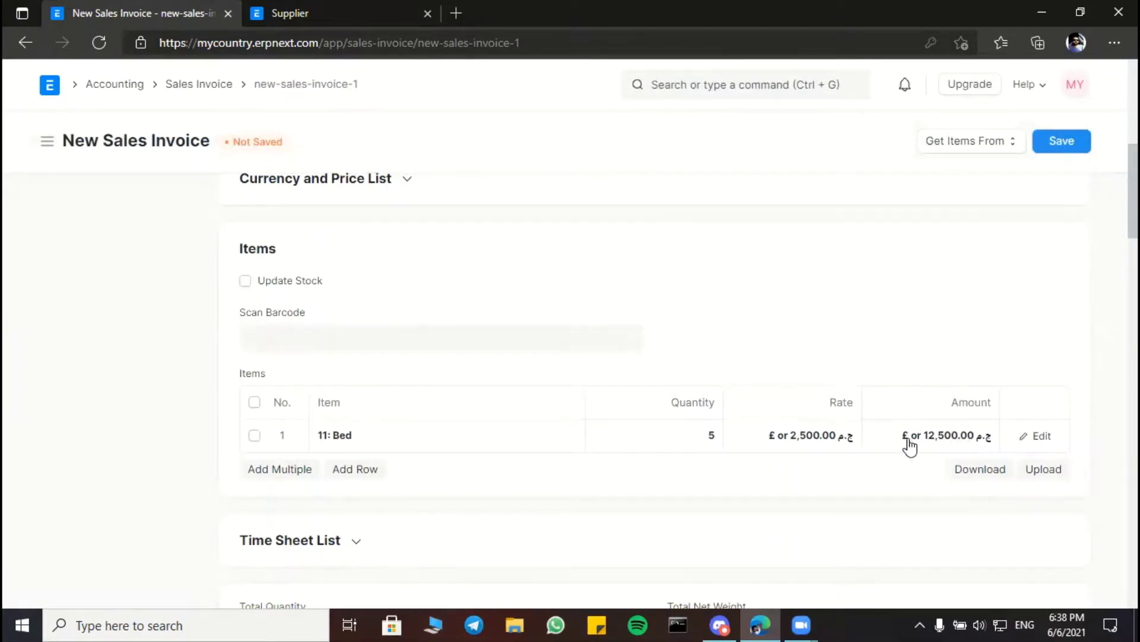
scroll(902, 439, "down", 7)
scroll(874, 364, "up", 10)
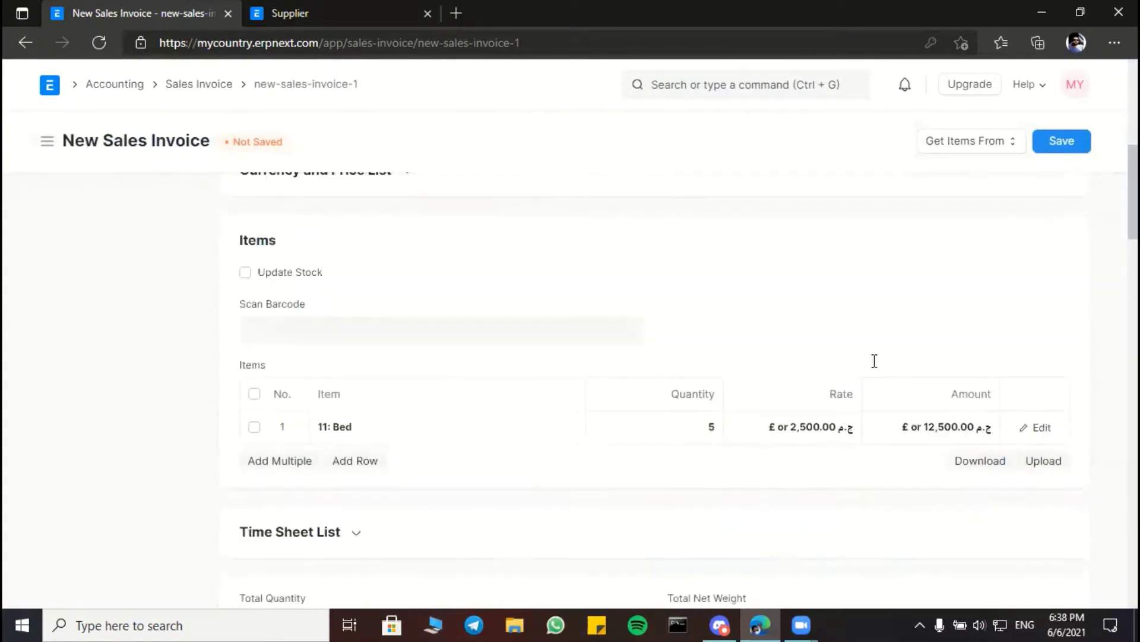
left_click(1062, 143)
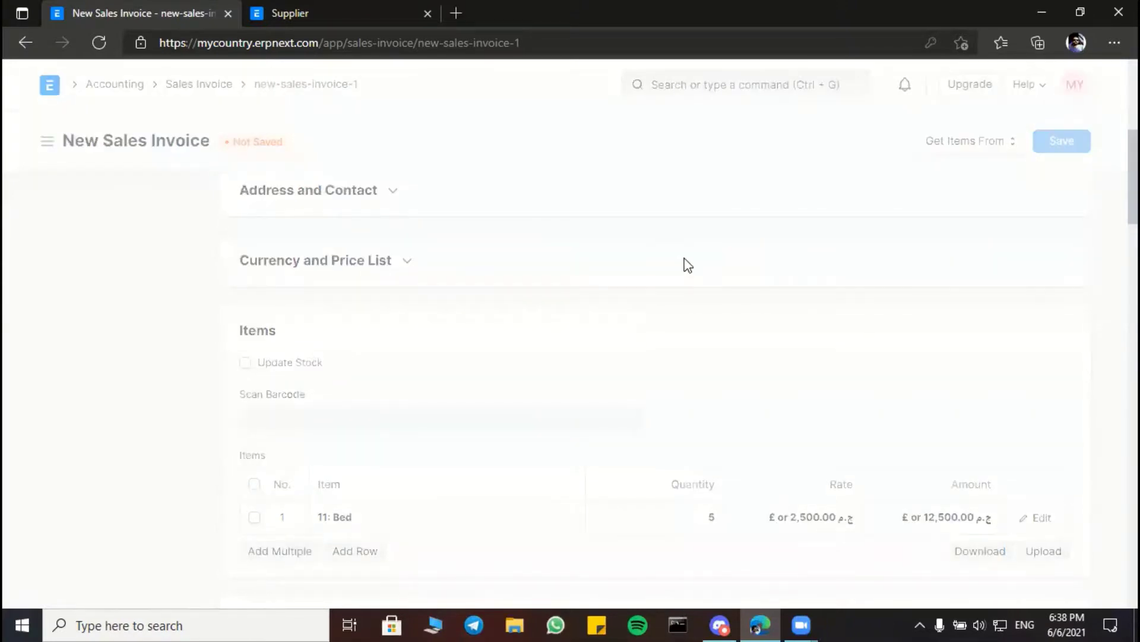
scroll(582, 263, "up", 5)
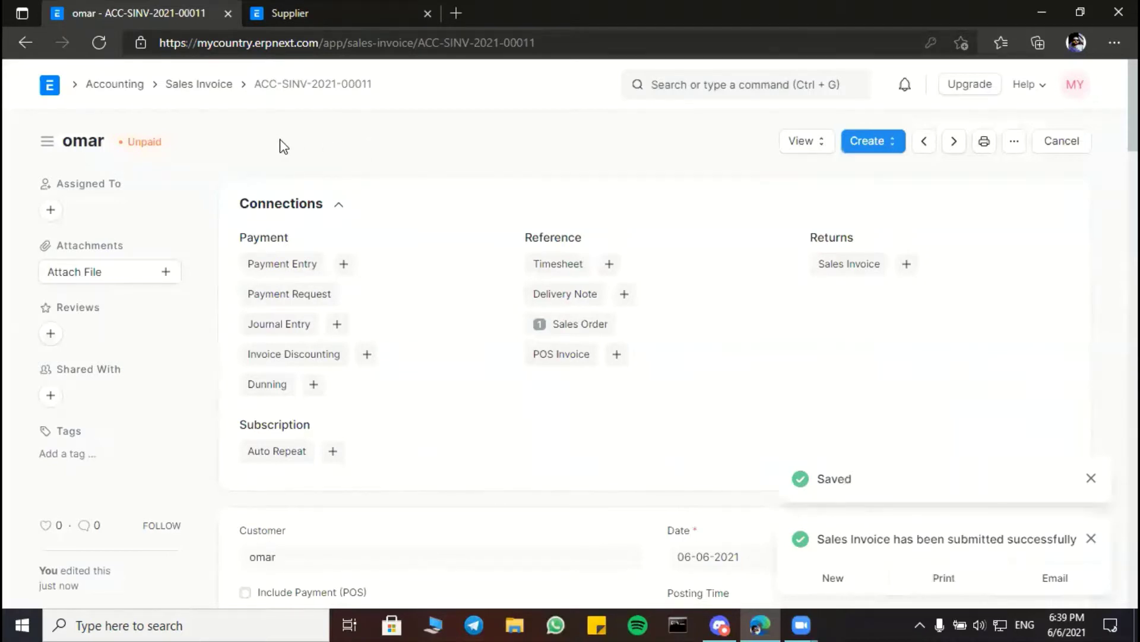
- Return to the newest sales order in the Selling workspace and create a new pick list from it
left_click(52, 87)
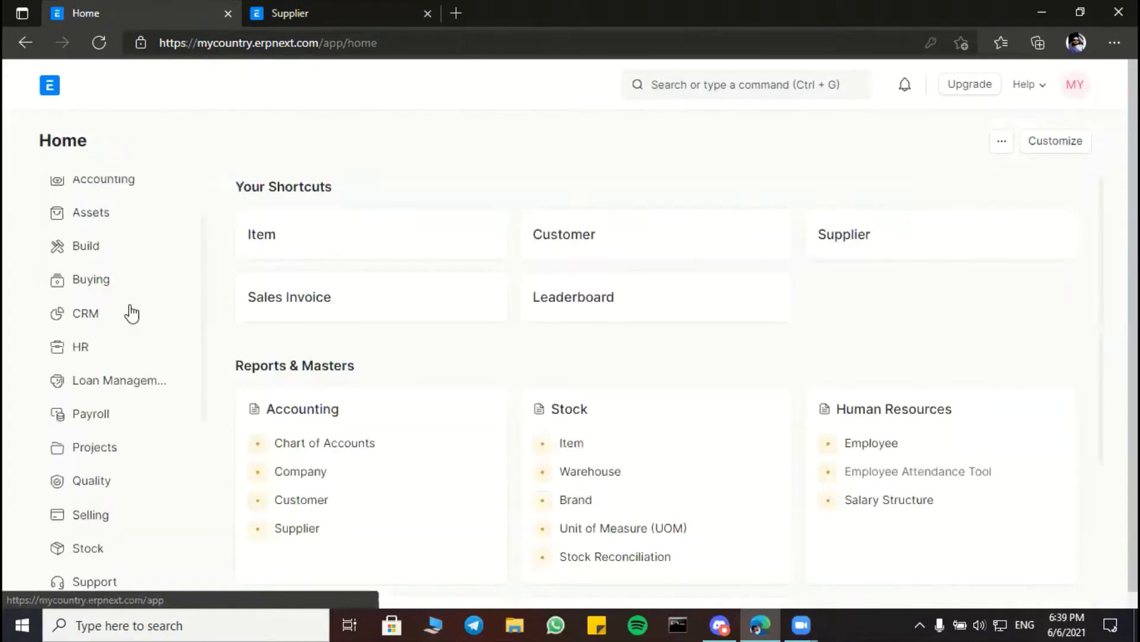
left_click(95, 518)
left_click(603, 236)
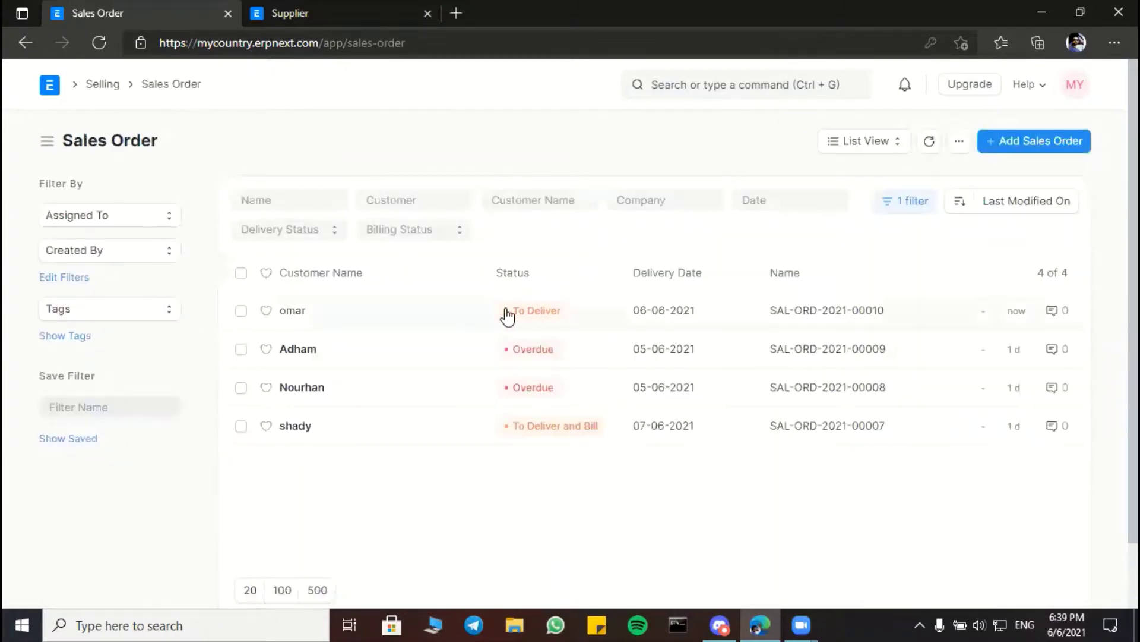
left_click(292, 311)
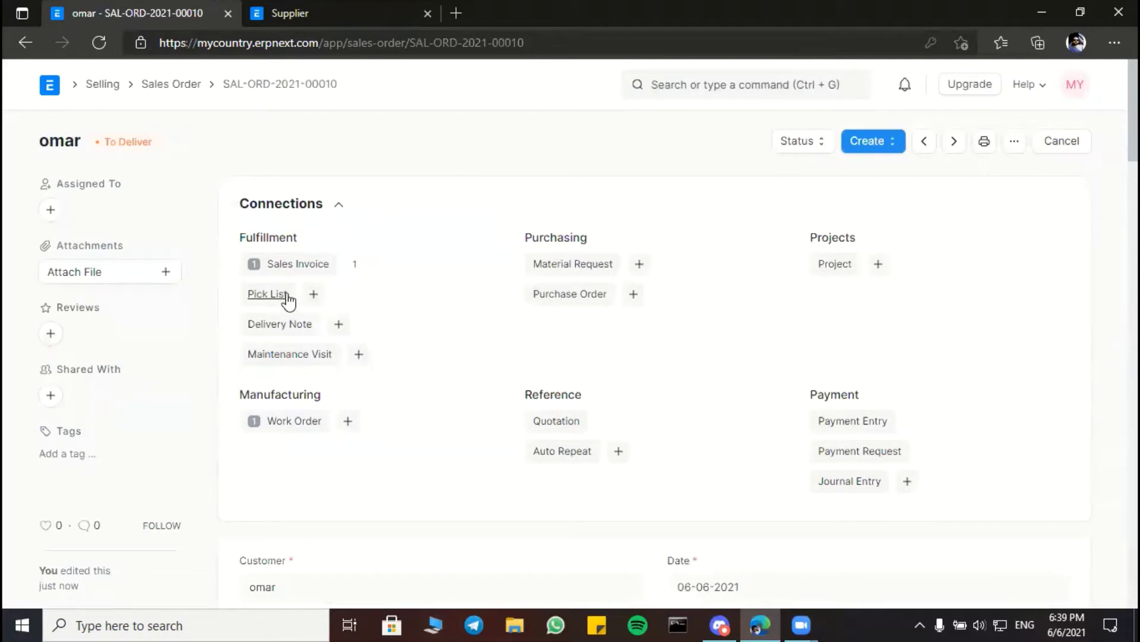
left_click(313, 294)
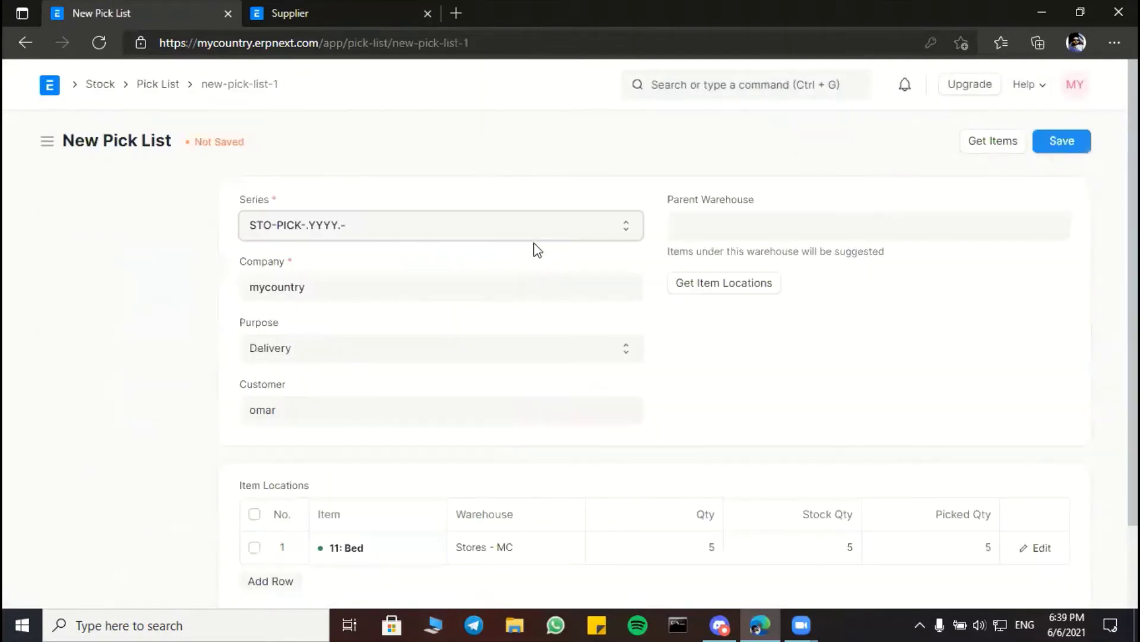
- Review the pick list's delivery purpose and Bed item location, then save it and submit it permanently
scroll(559, 259, "down", 3)
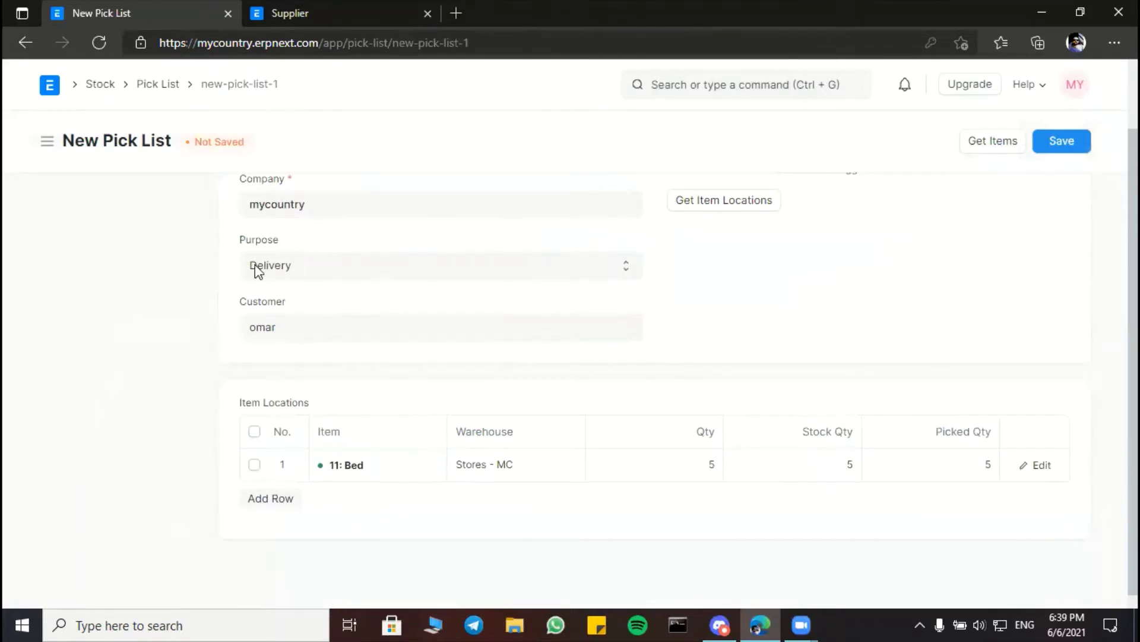
scroll(291, 278, "up", 2)
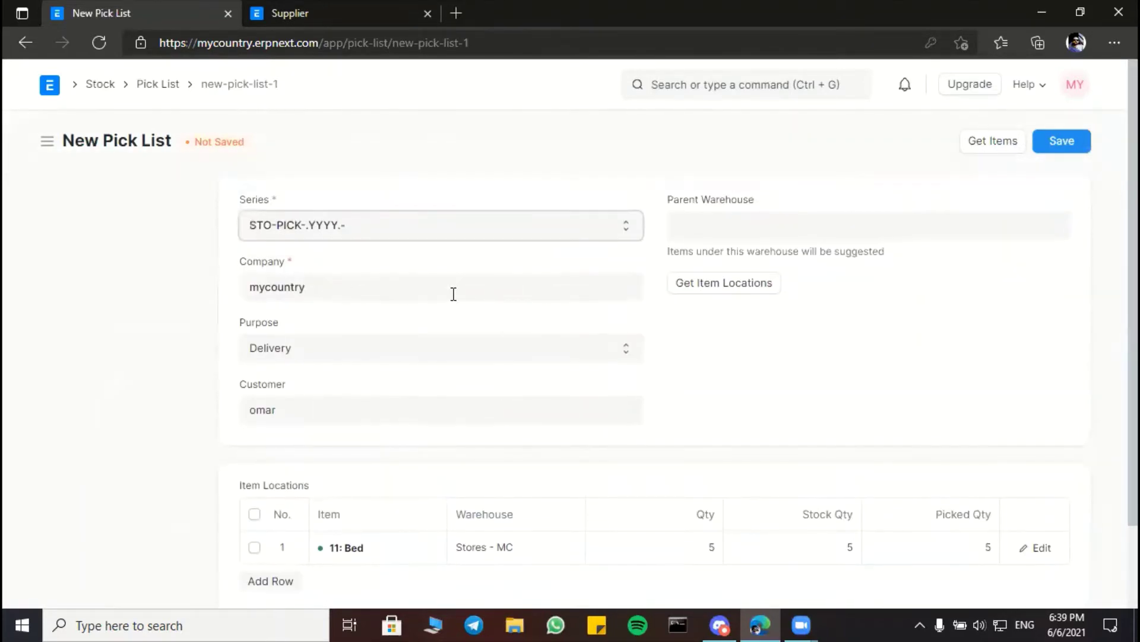
scroll(408, 277, "down", 2)
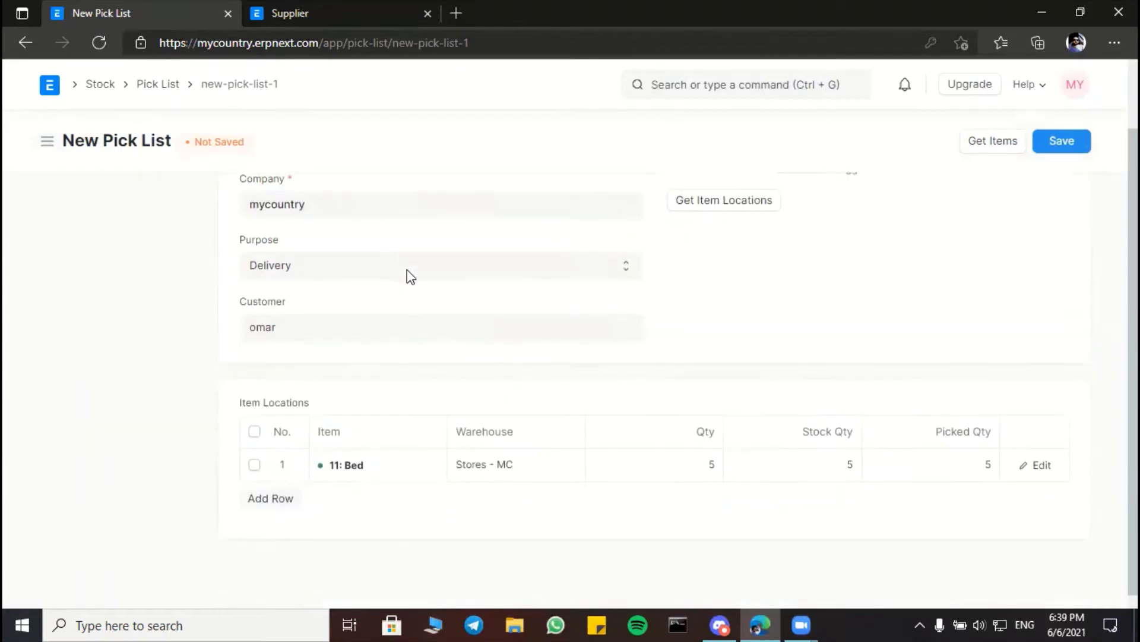
scroll(781, 280, "down", 1)
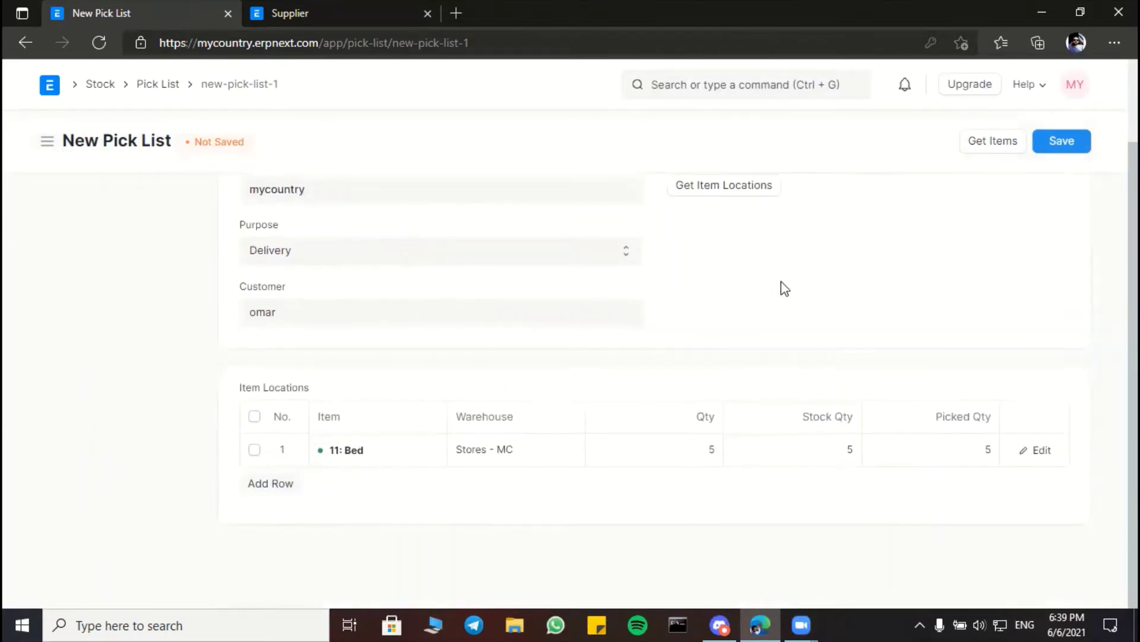
left_click(1063, 145)
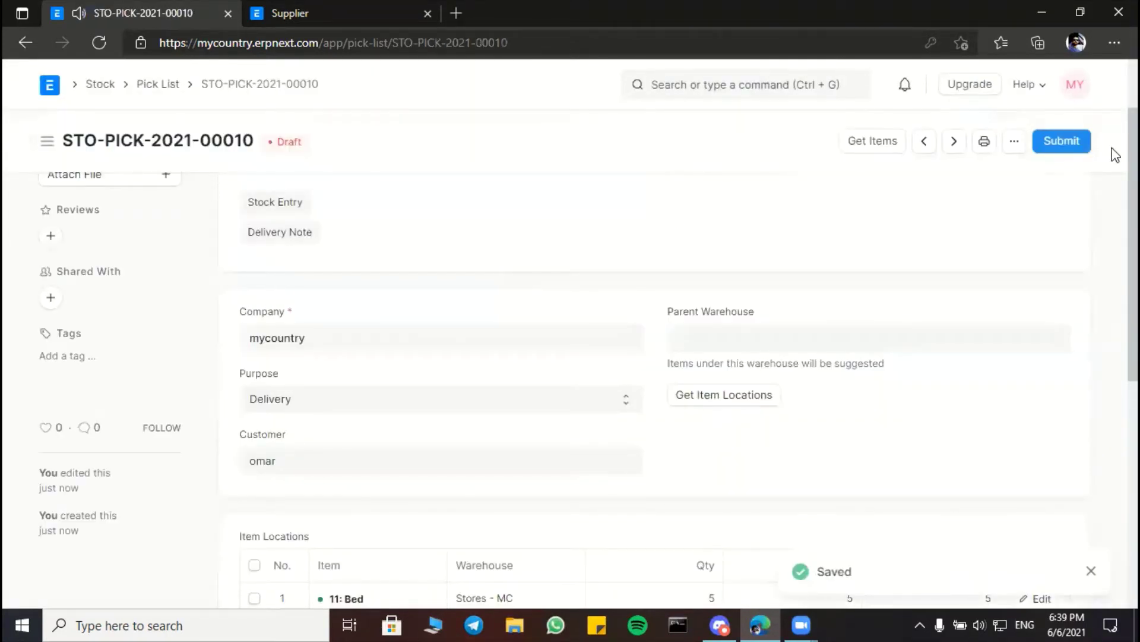
left_click(1061, 146)
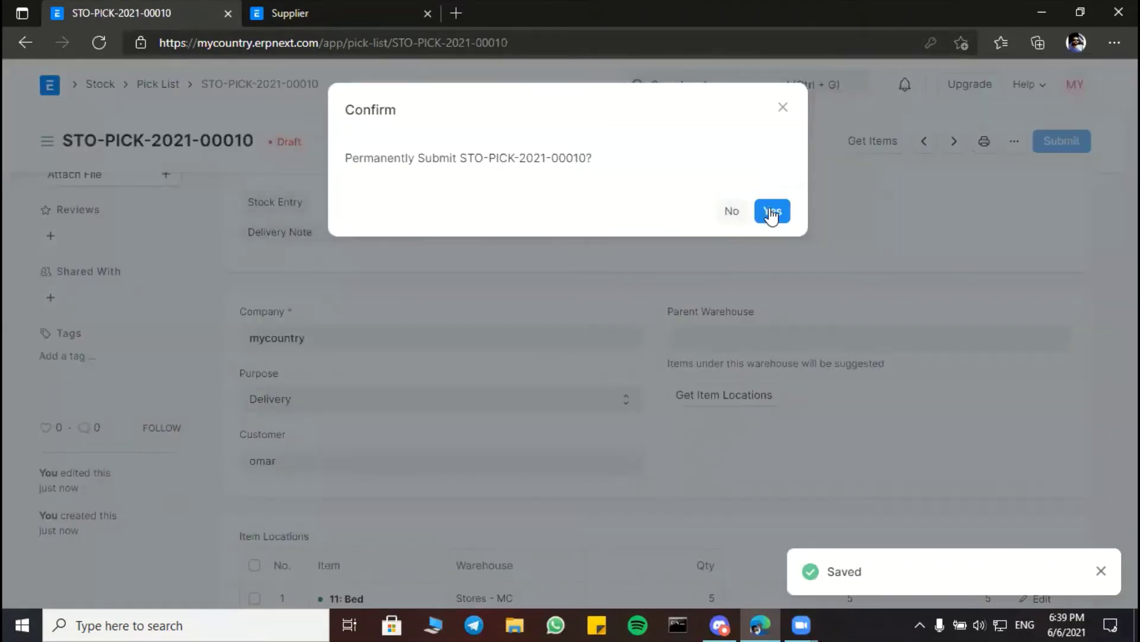
left_click(771, 214)
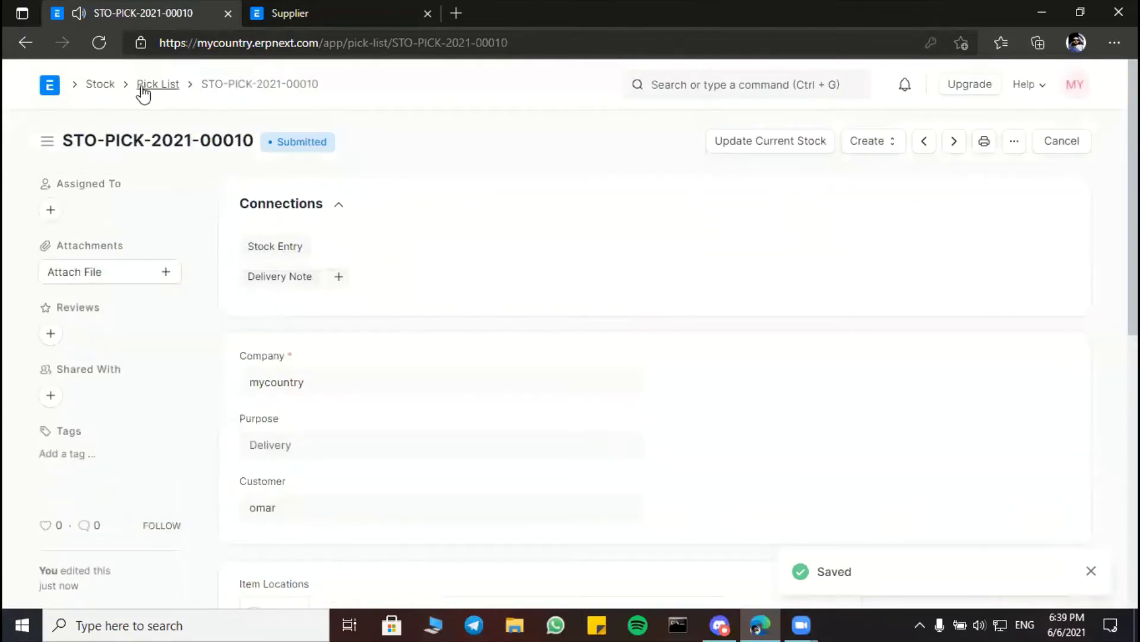
- Return to the newest sales order in the Selling workspace and create a new delivery note from it
left_click(50, 86)
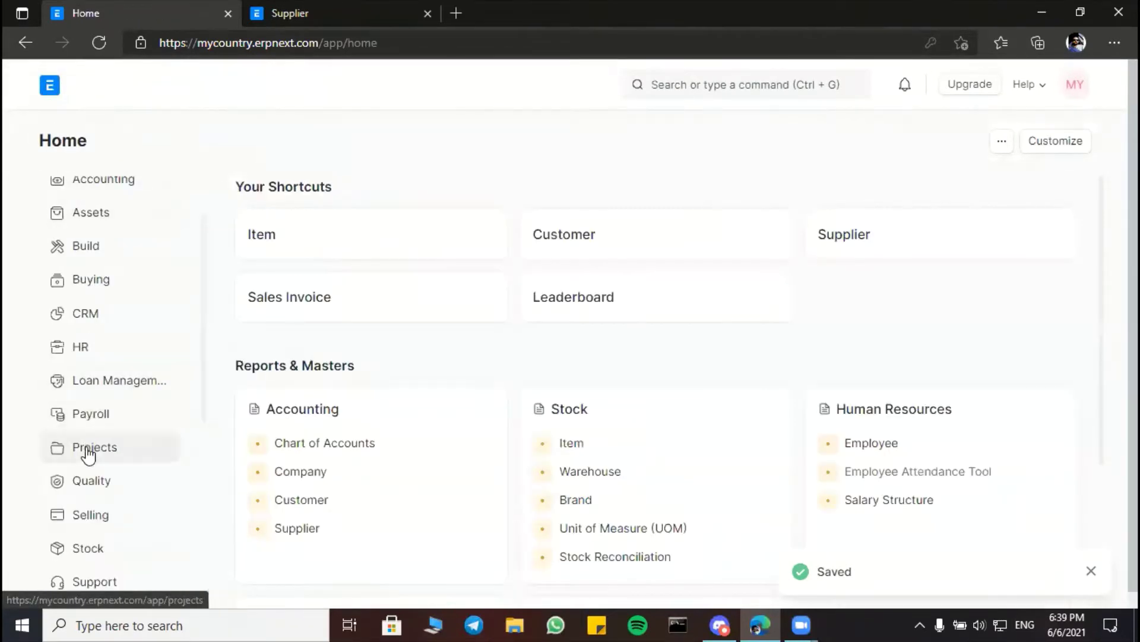
left_click(106, 516)
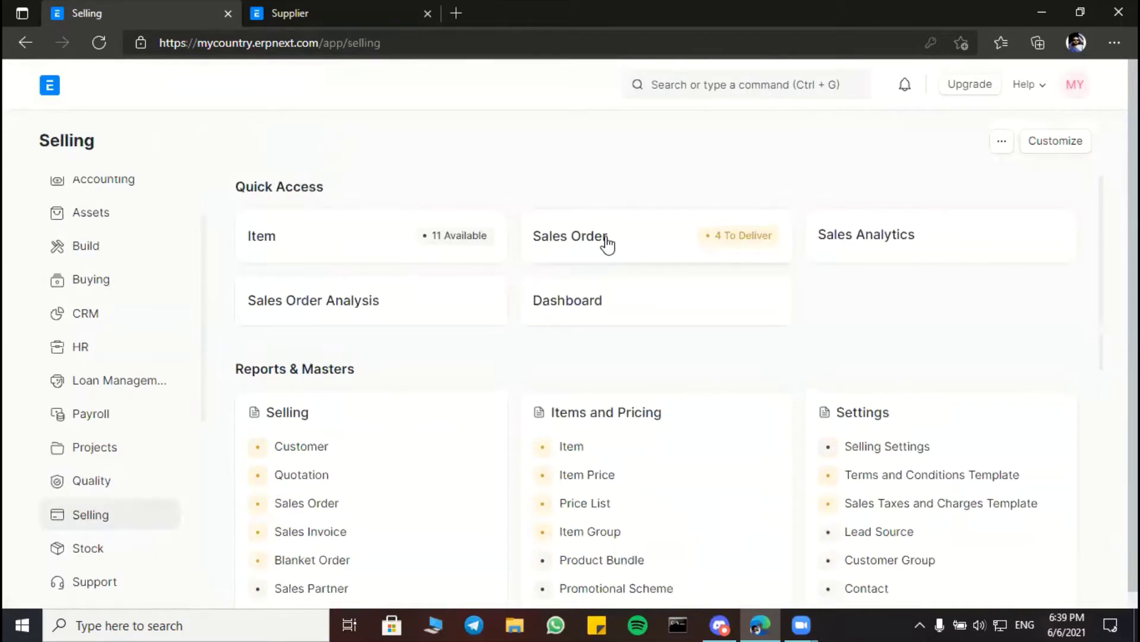
left_click(605, 240)
left_click(310, 309)
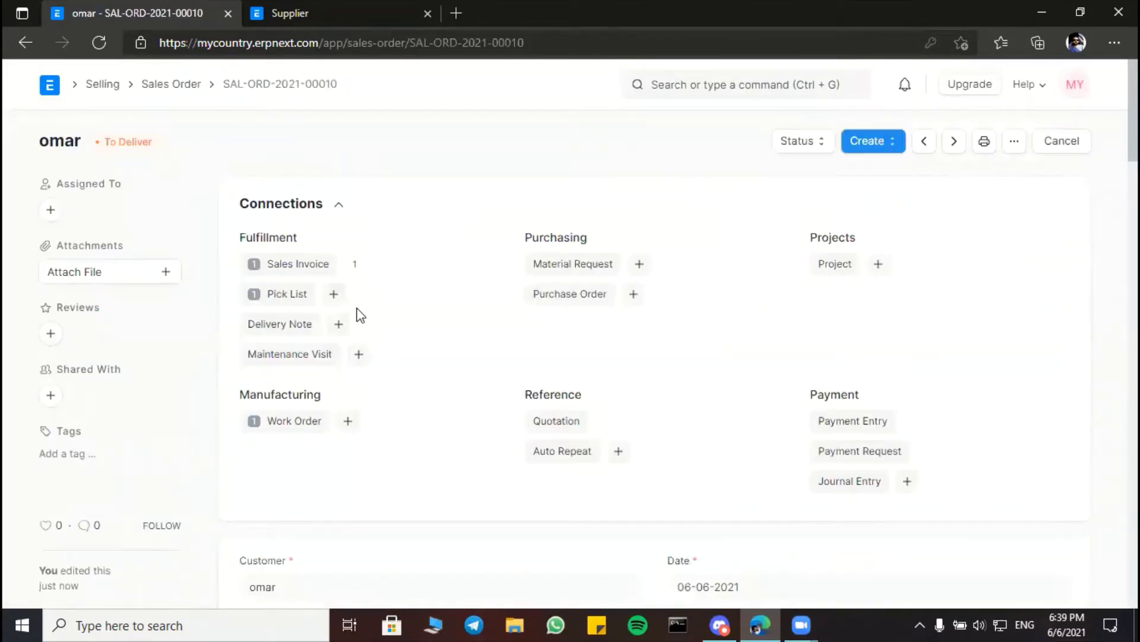
left_click(339, 325)
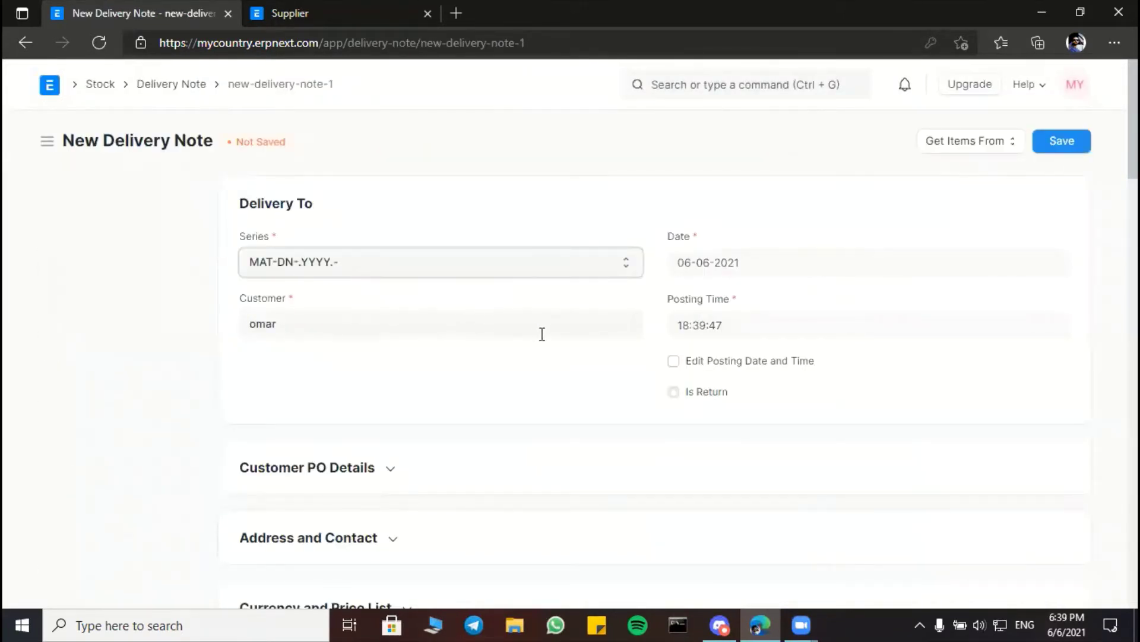
- Save the new delivery note and submit it permanently
left_click(1060, 143)
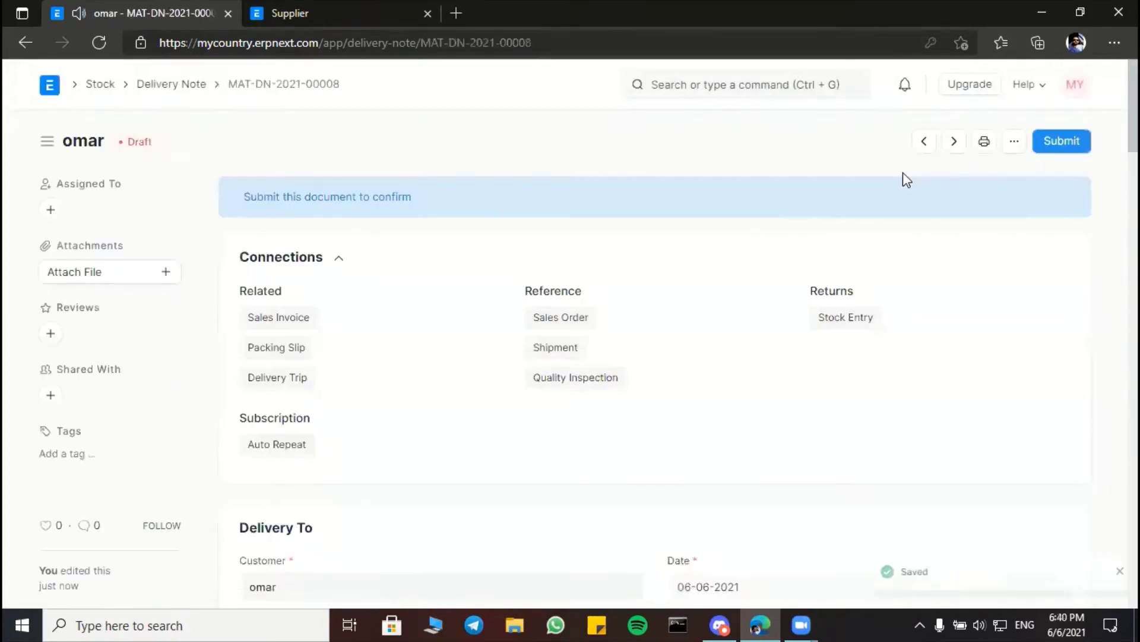
left_click(1062, 142)
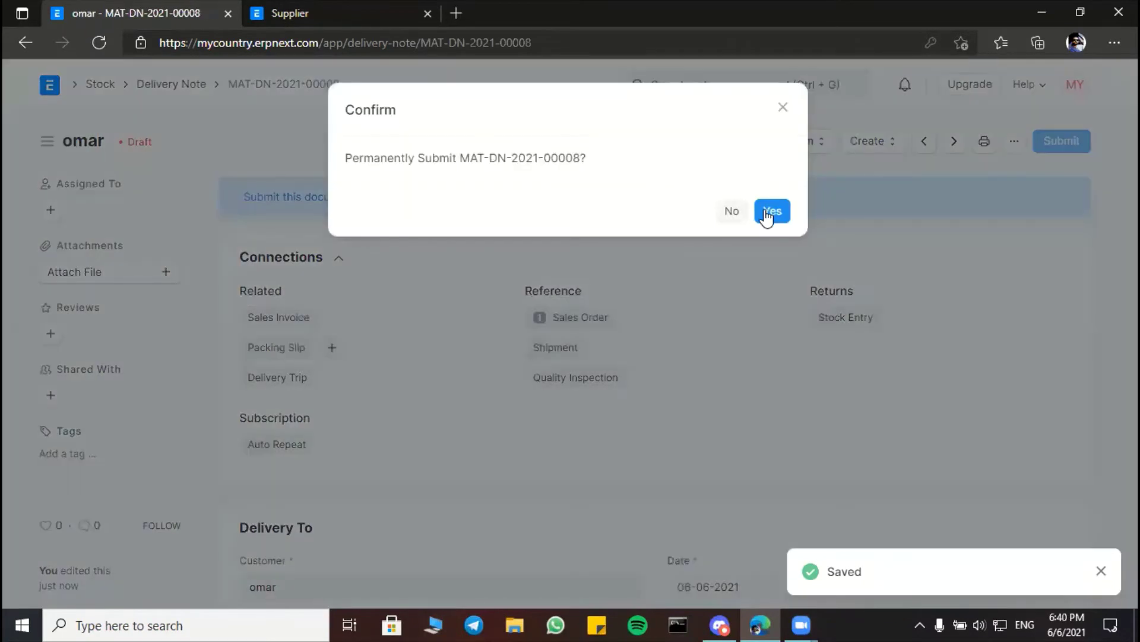
left_click(770, 211)
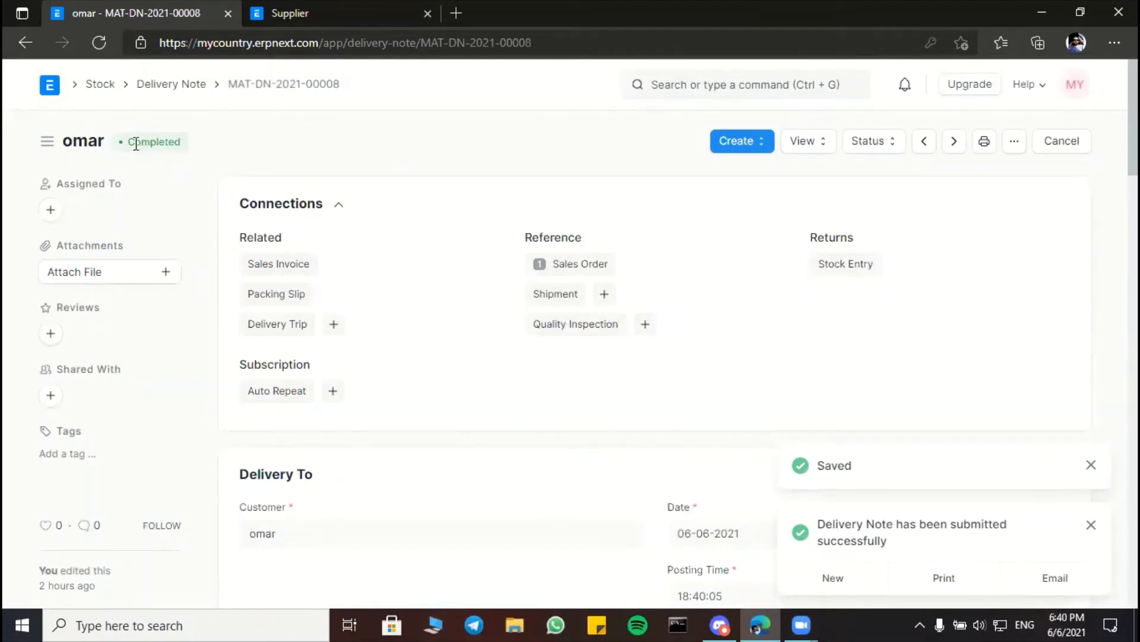
- Open the sales order list from the Selling workspace and clear its status filter to list all orders
left_click(52, 89)
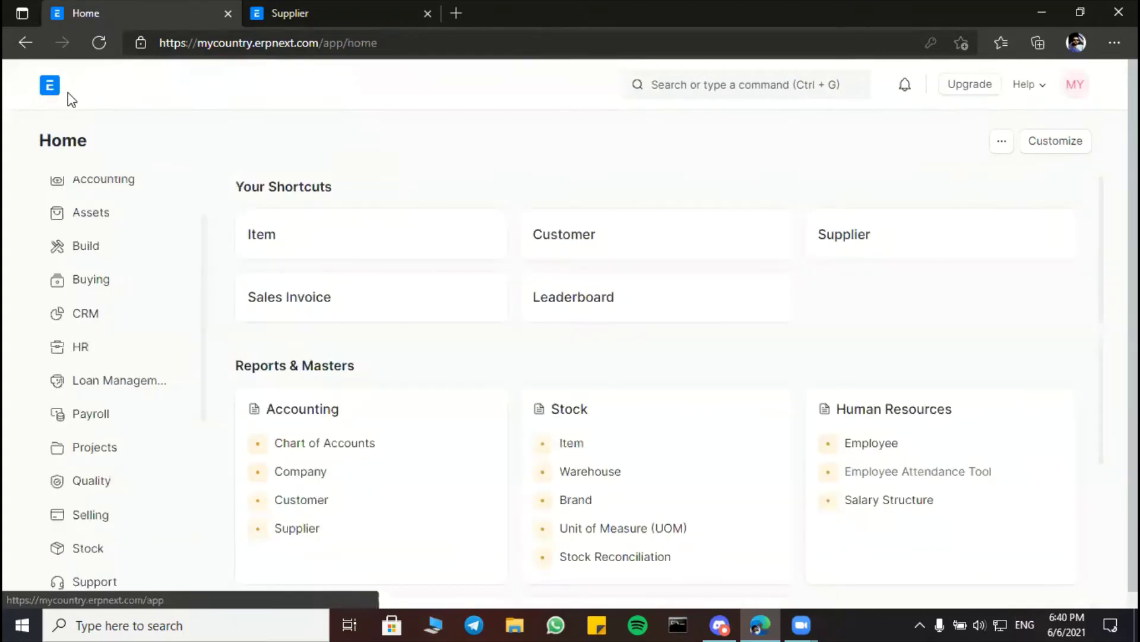
left_click(91, 515)
left_click(583, 237)
left_click(906, 201)
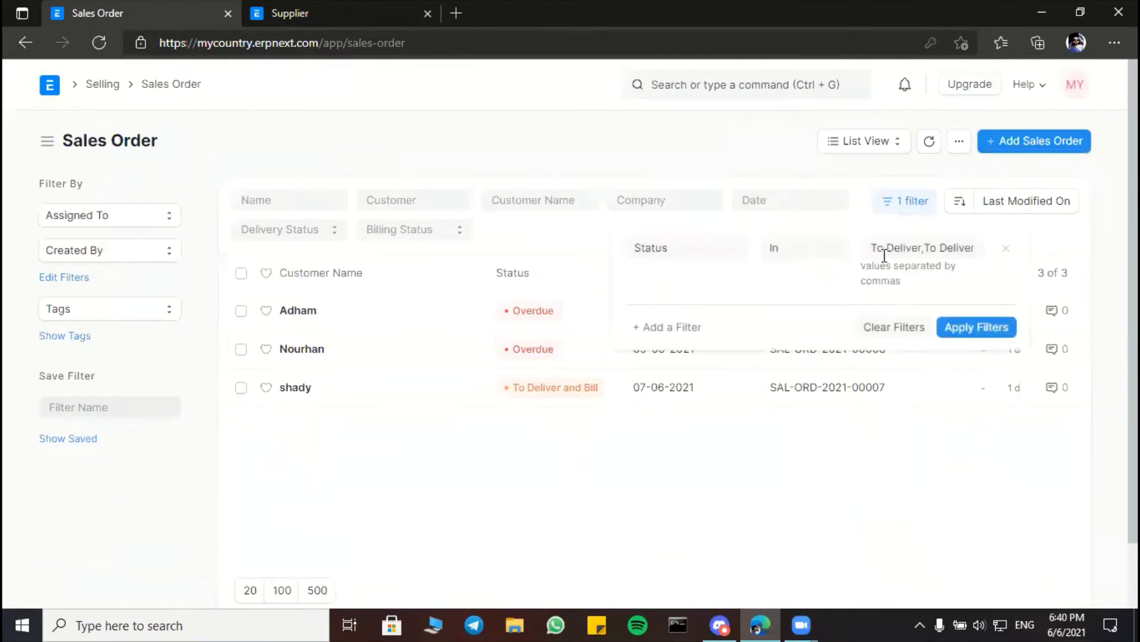
left_click(896, 328)
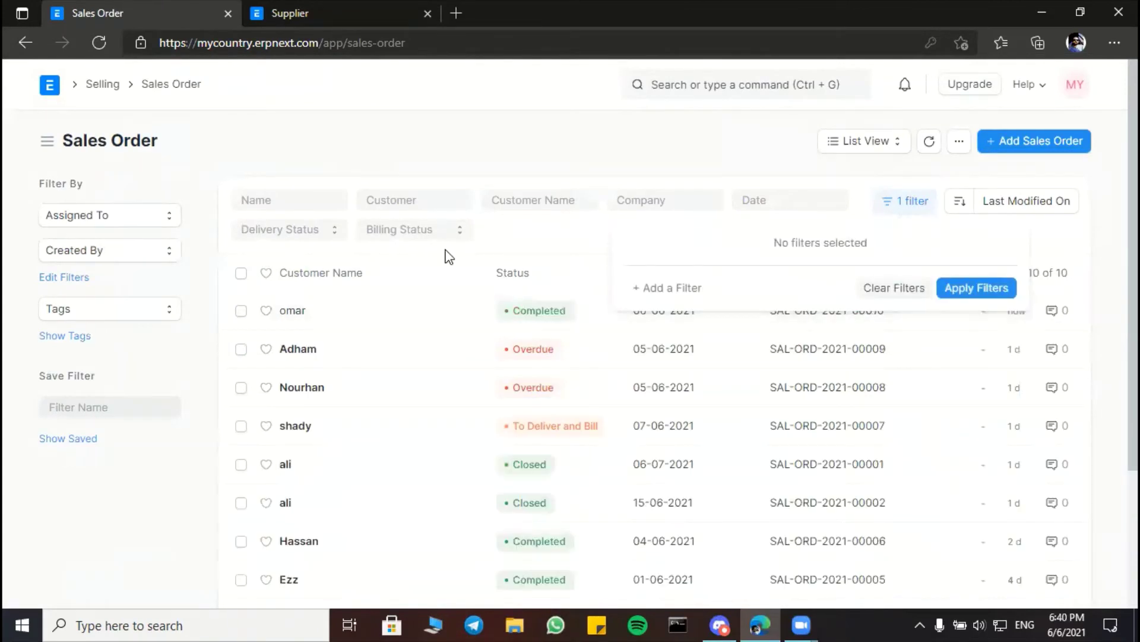
left_click(219, 291)
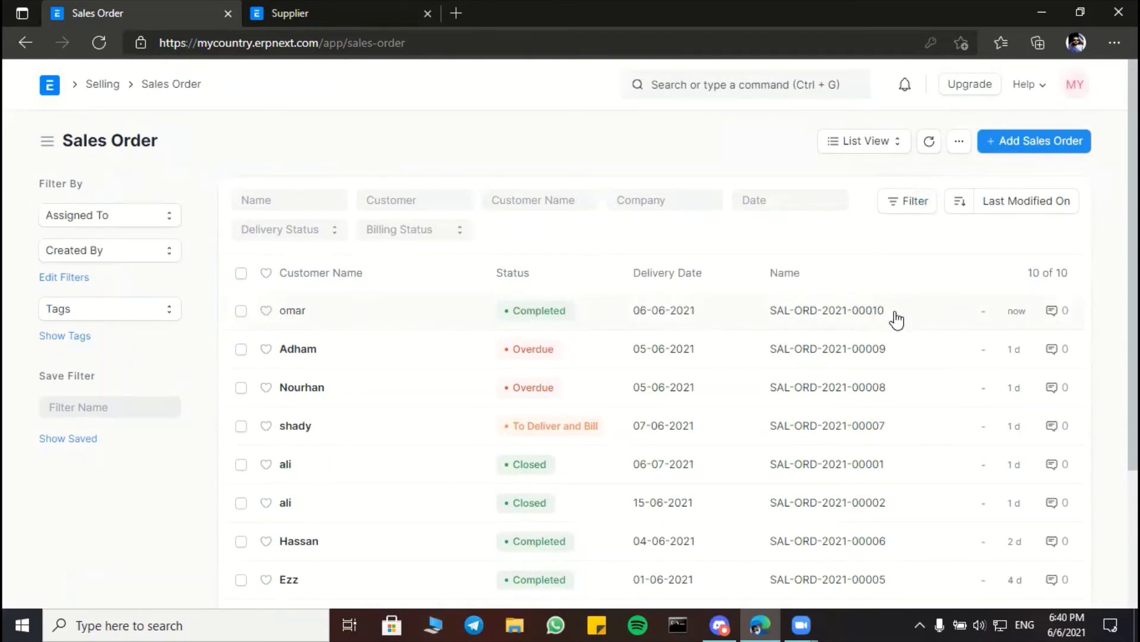
- Open the newest sales order, check its Bed item row and fulfillment connections, and return to the home page
left_click(293, 312)
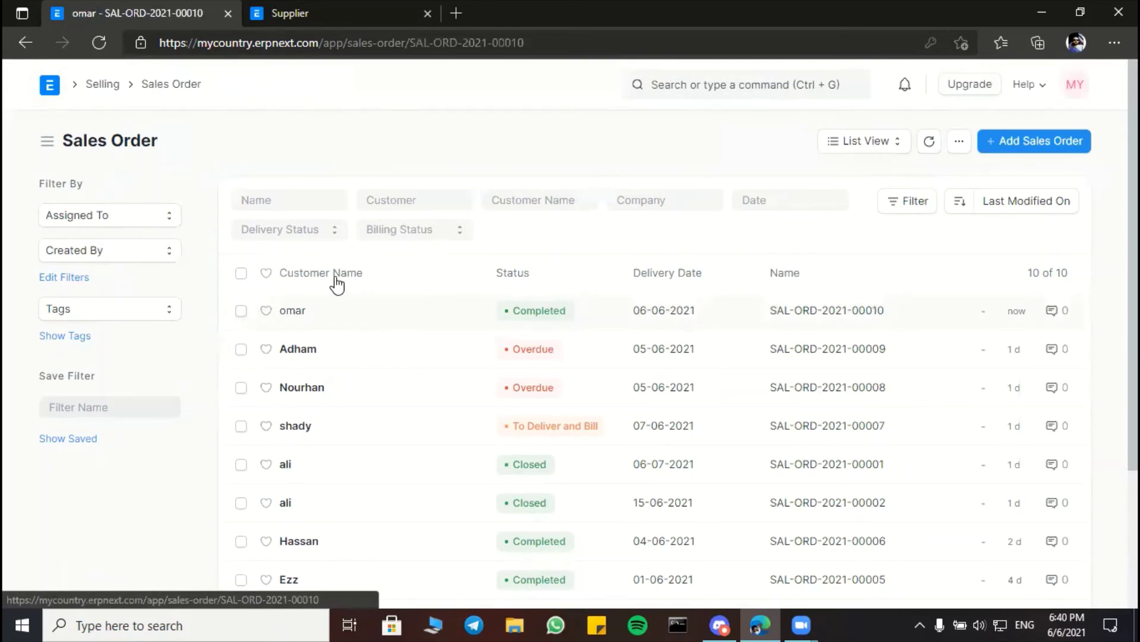
scroll(386, 282, "down", 1)
scroll(424, 282, "down", 3)
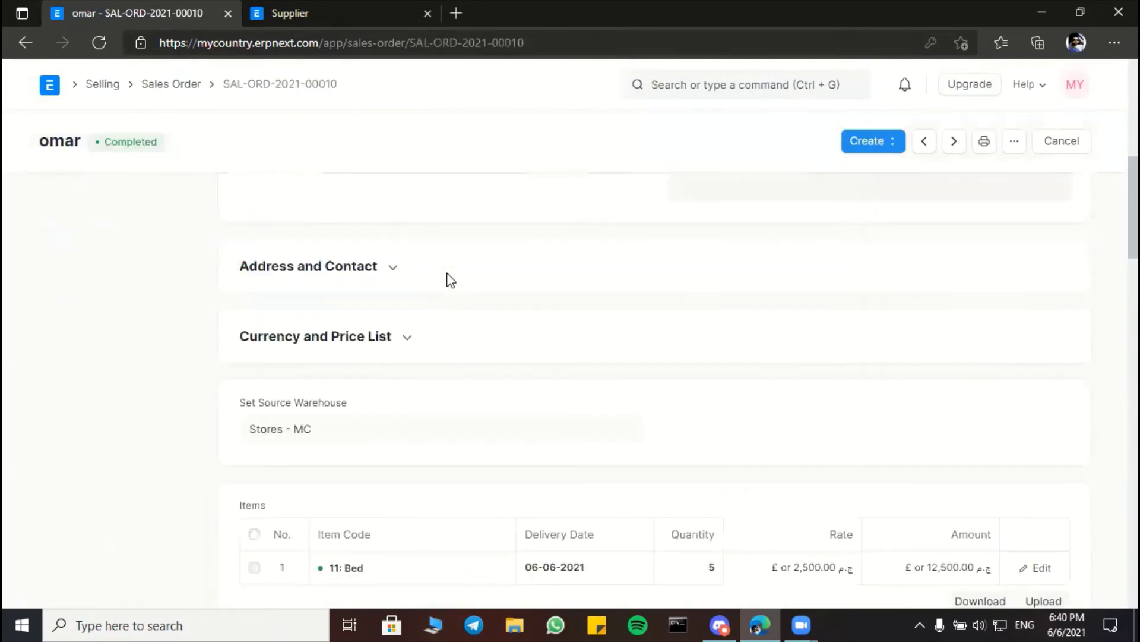
scroll(451, 280, "down", 3)
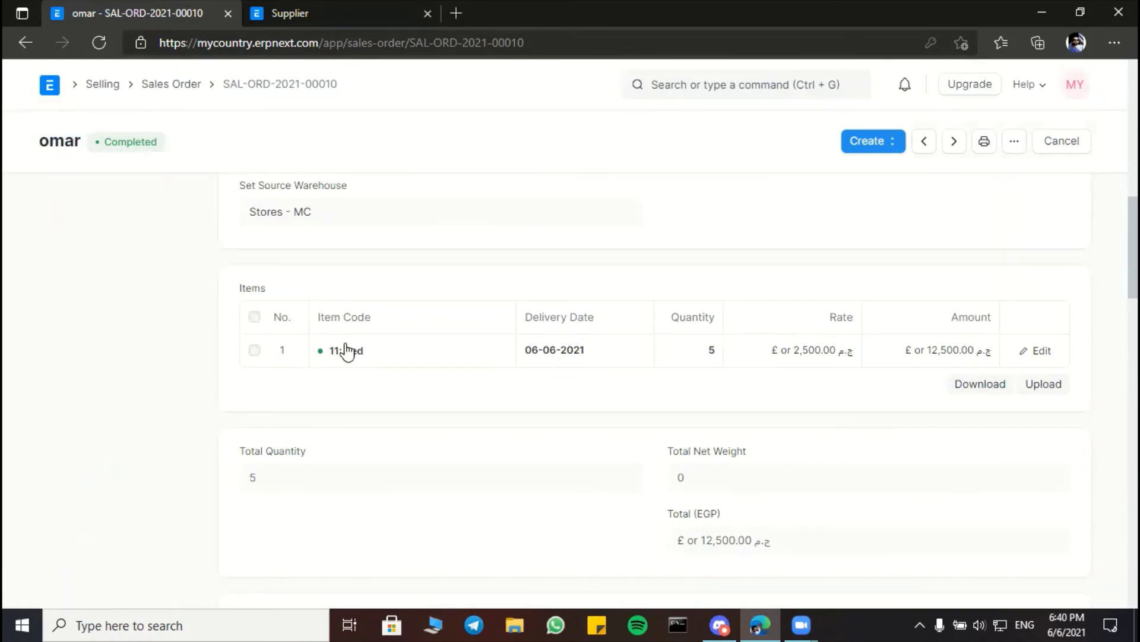
scroll(649, 303, "up", 10)
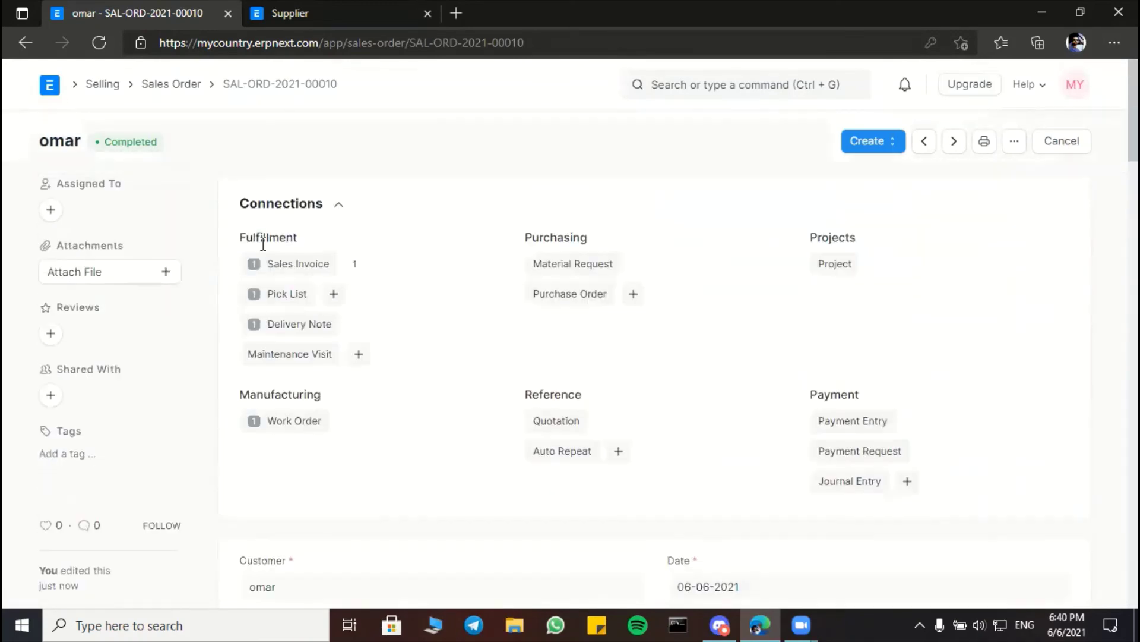
left_click(49, 85)
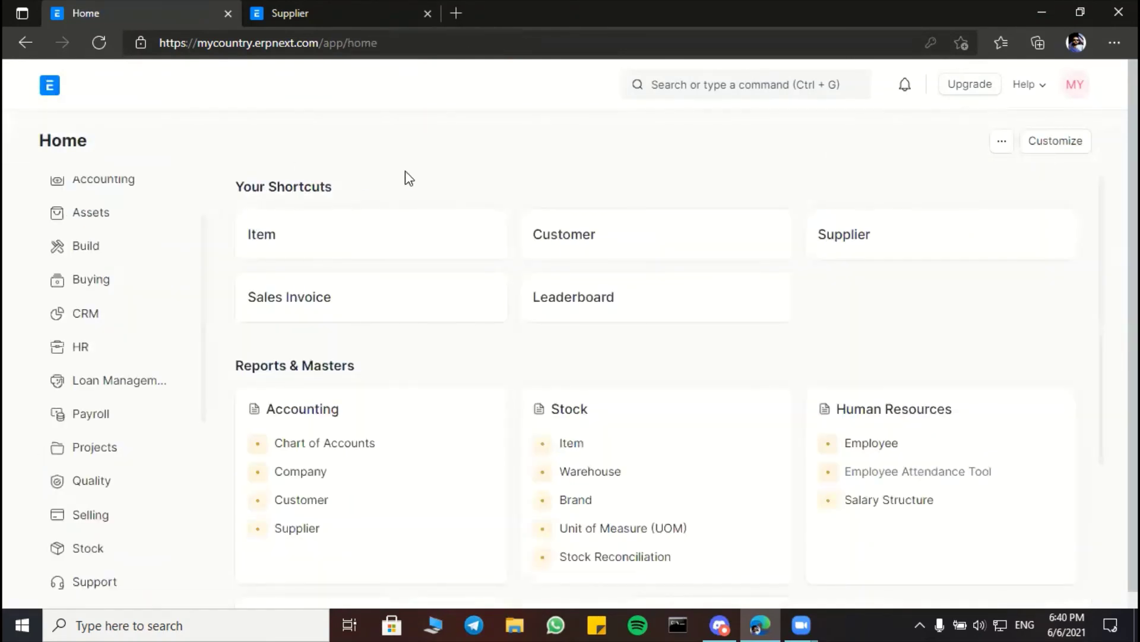